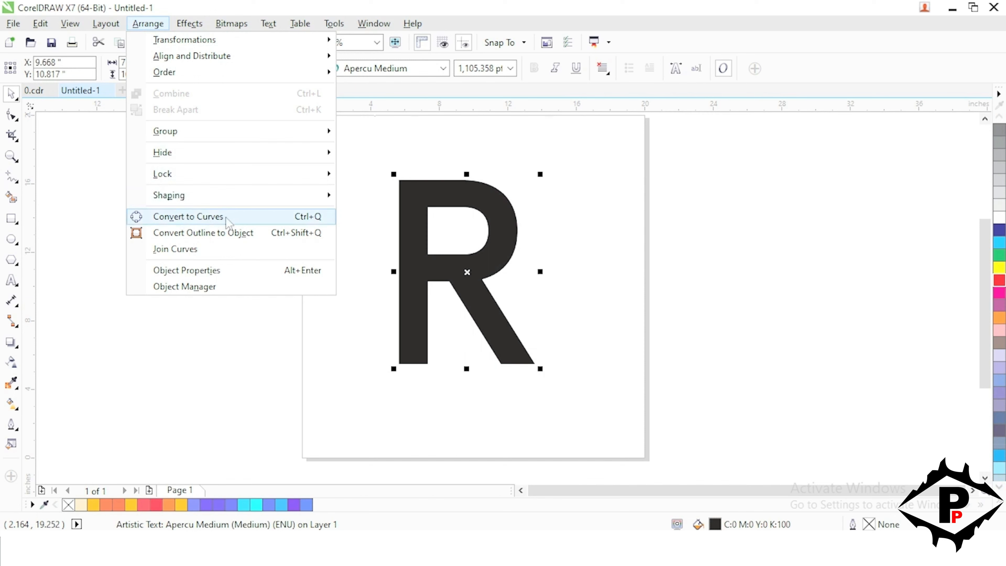
- Convert the letter R to curves and draw a rectangle about 2.9 by 12.8 inches covering its vertical stem
click(228, 219)
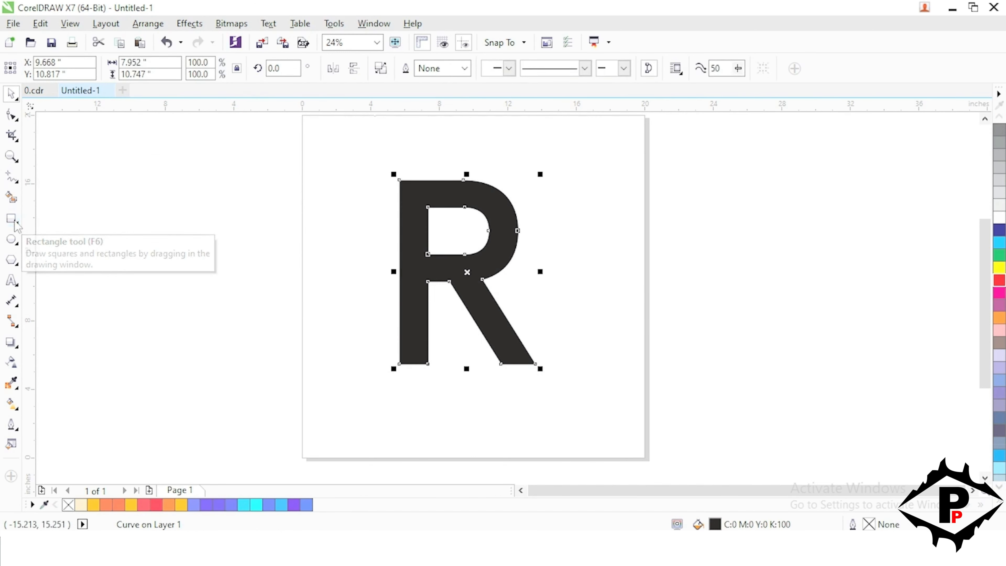
click(15, 223)
drag(381, 162, 428, 381)
click(15, 98)
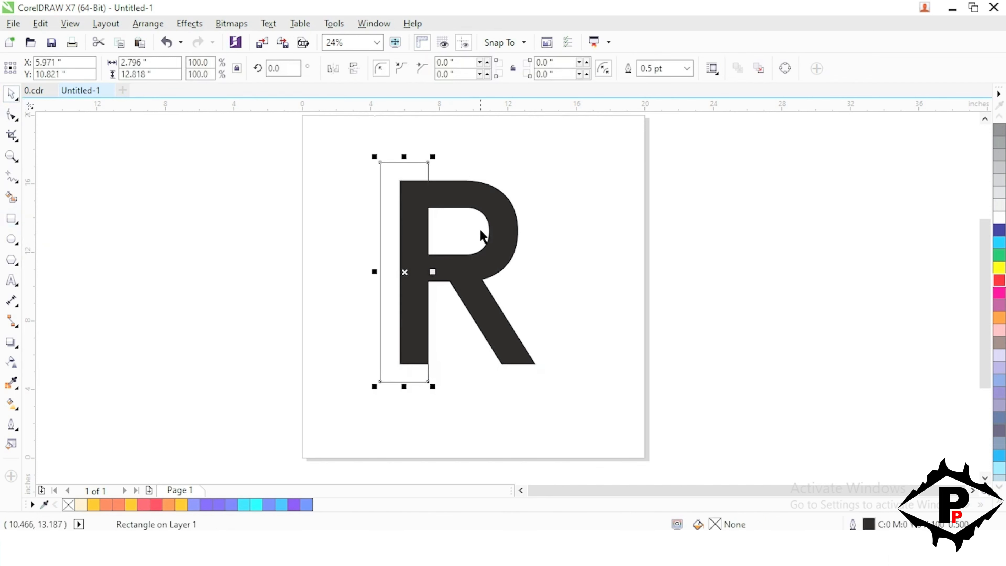
scroll(434, 270, up, 3)
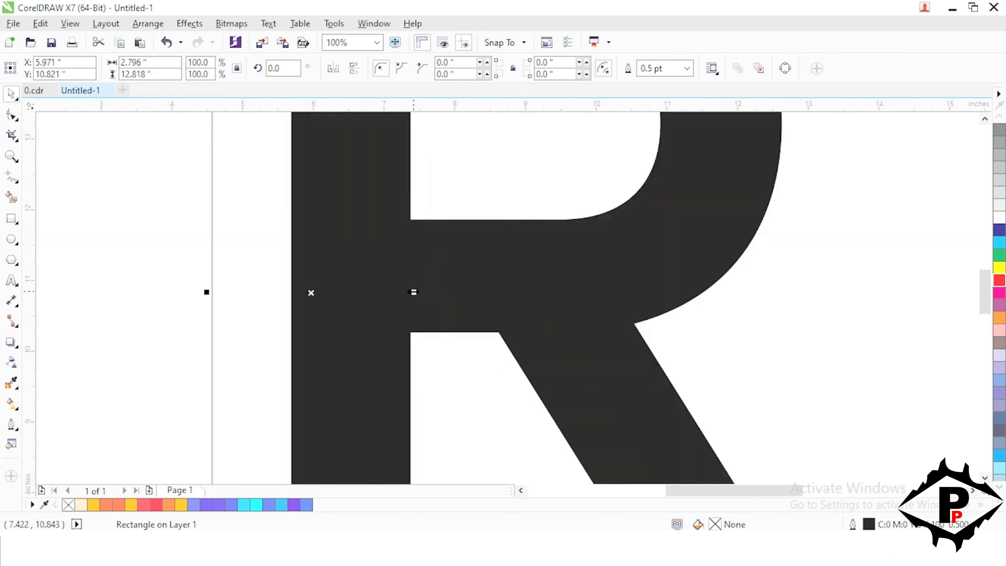
drag(414, 294, 421, 294)
scroll(421, 295, down, 3)
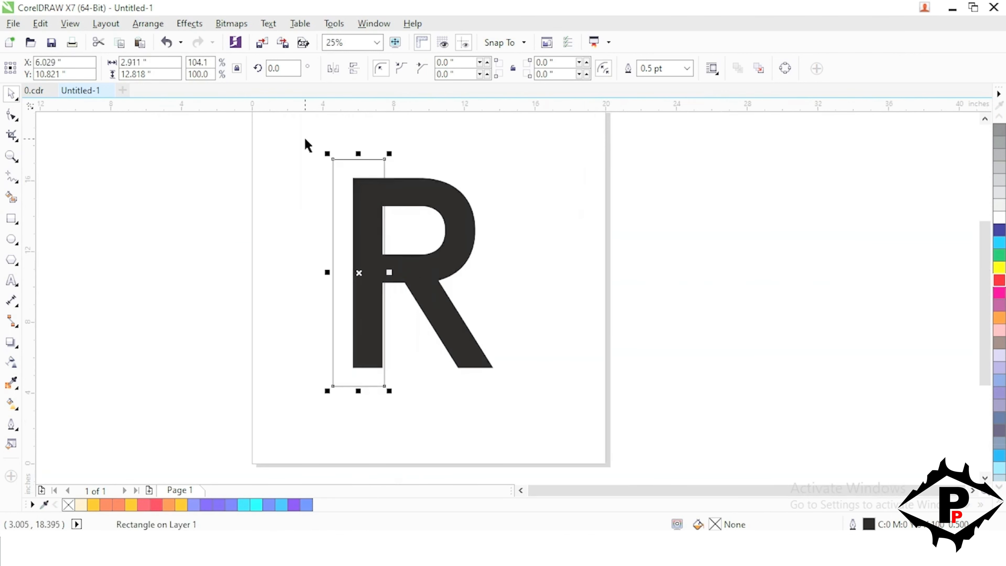
- Trim the R with the rectangle to cut off its vertical stem, and delete the rectangle
drag(307, 145, 508, 392)
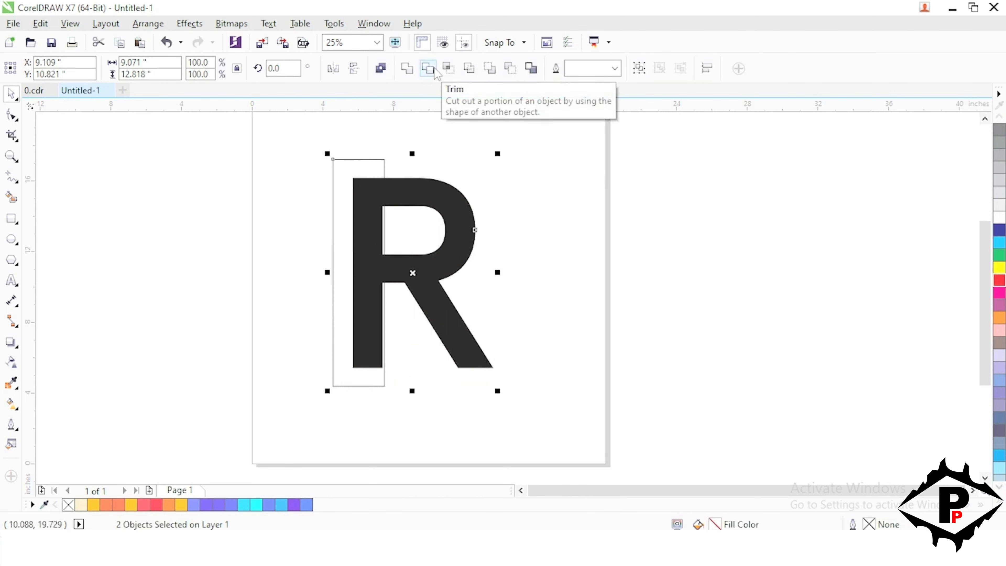
click(428, 69)
click(353, 258)
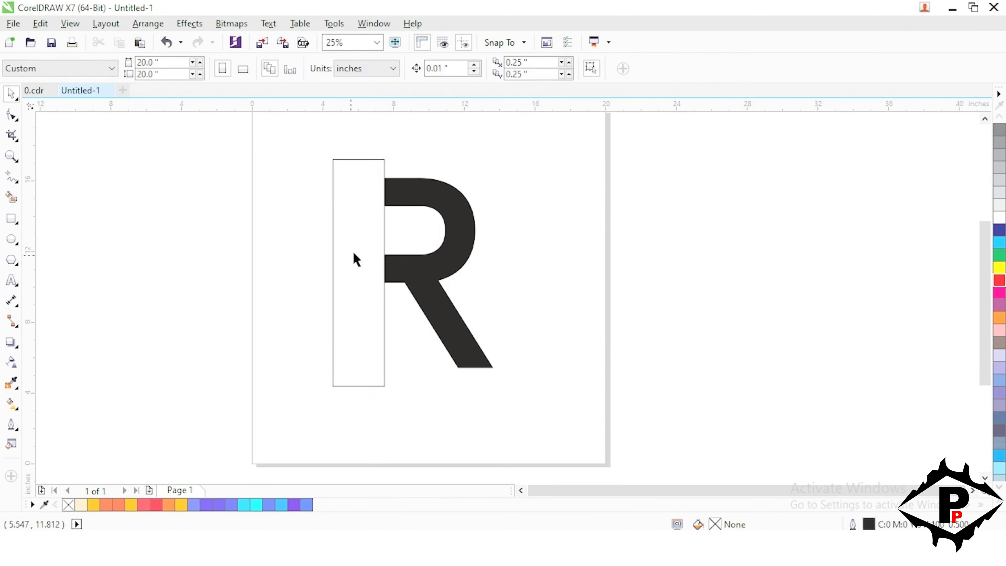
click(355, 253)
key(Delete)
- Move the outer top corner node of the R's upper arm horizontally outward to give the arm a slanted end
click(399, 277)
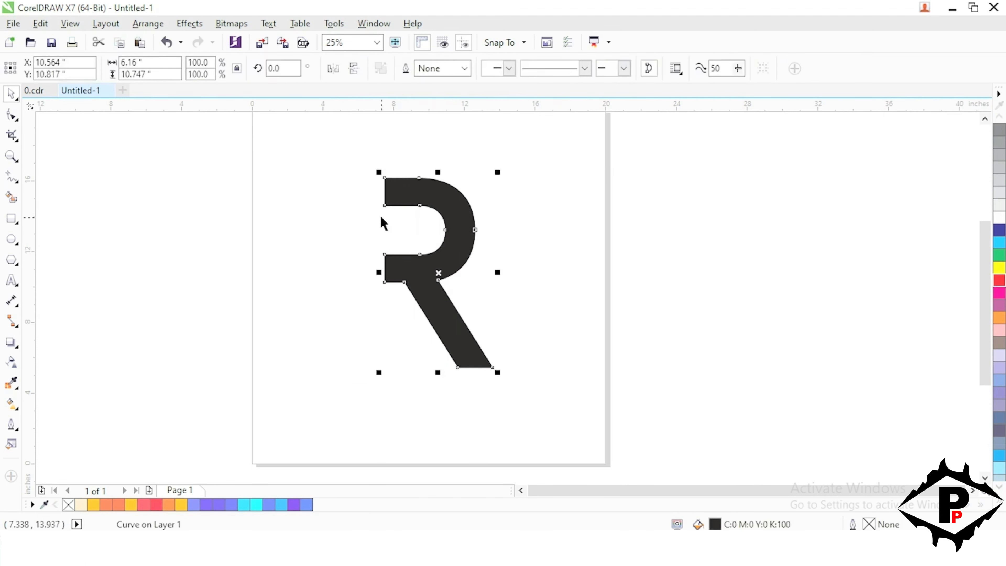
click(12, 115)
scroll(378, 202, up, 1)
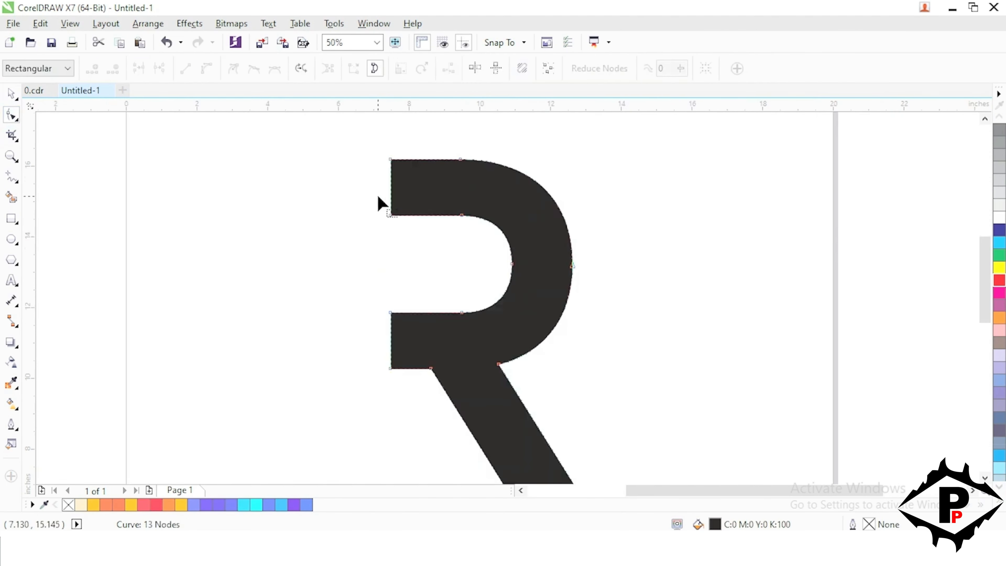
click(390, 160)
drag(390, 160, 345, 159)
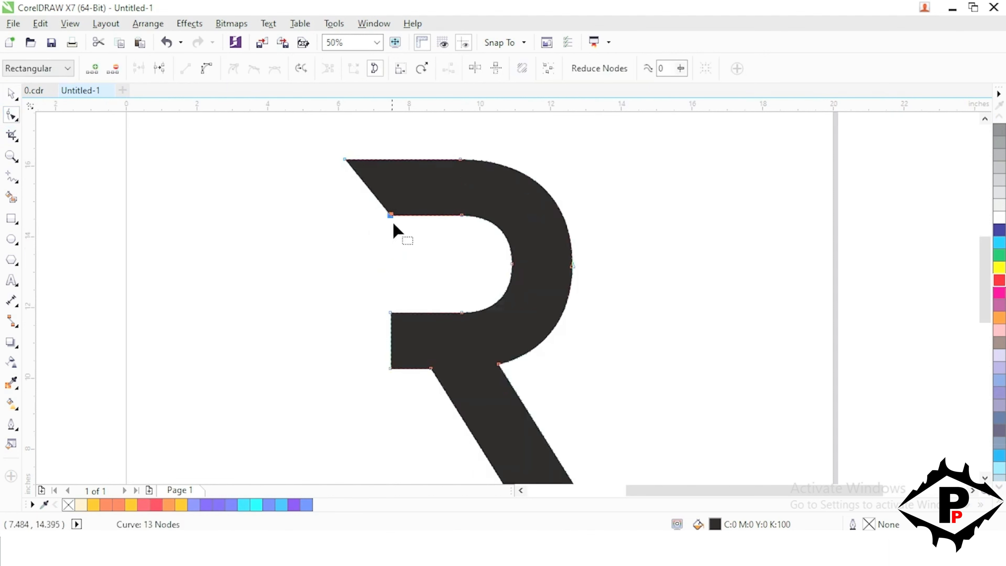
- Place a vertical guideline at about 6.15 inches by the upper arm's tip and extend the lower arm's end nodes toward it
scroll(391, 316, down, 2)
drag(360, 228, 360, 306)
scroll(406, 353, up, 2)
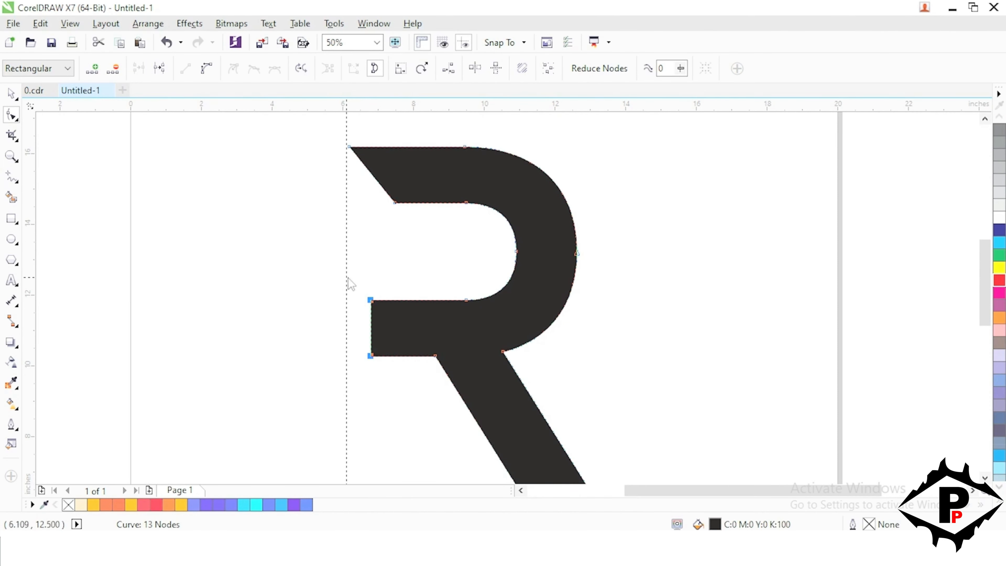
click(347, 285)
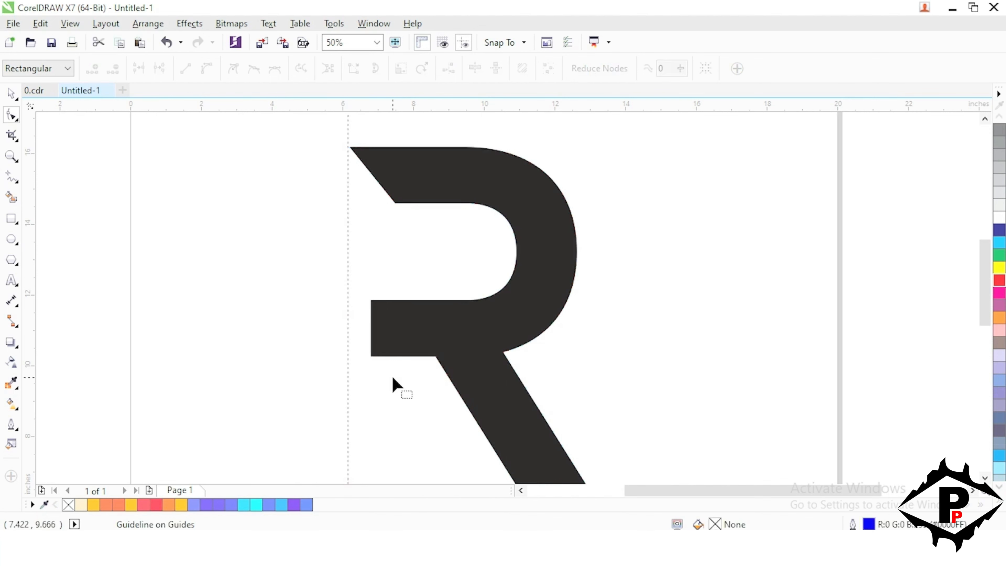
click(370, 311)
drag(370, 356, 363, 355)
scroll(362, 355, up, 2)
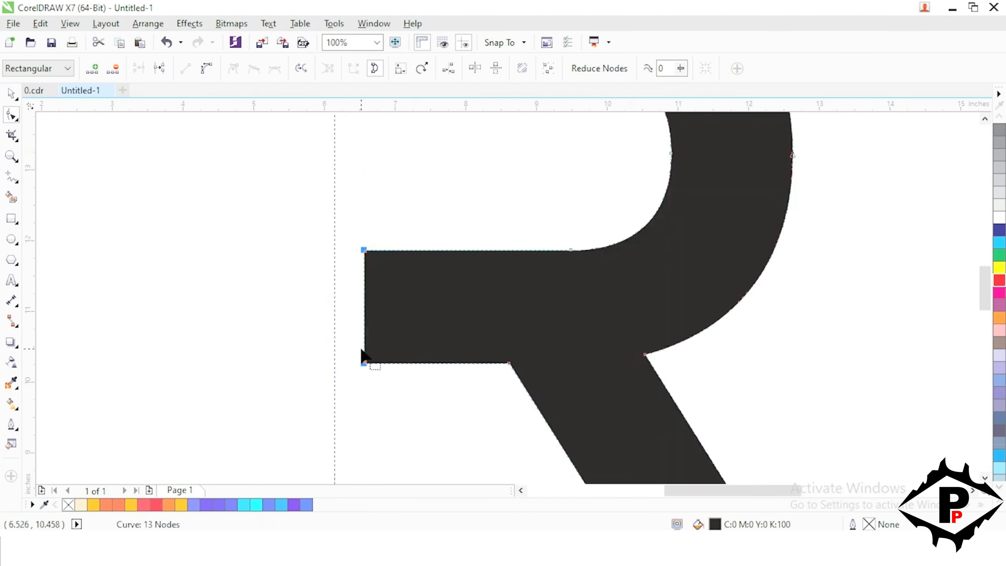
- Convert the lower arm's straight end segment to a curve and shape it into a rounded end touching the guideline
click(364, 310)
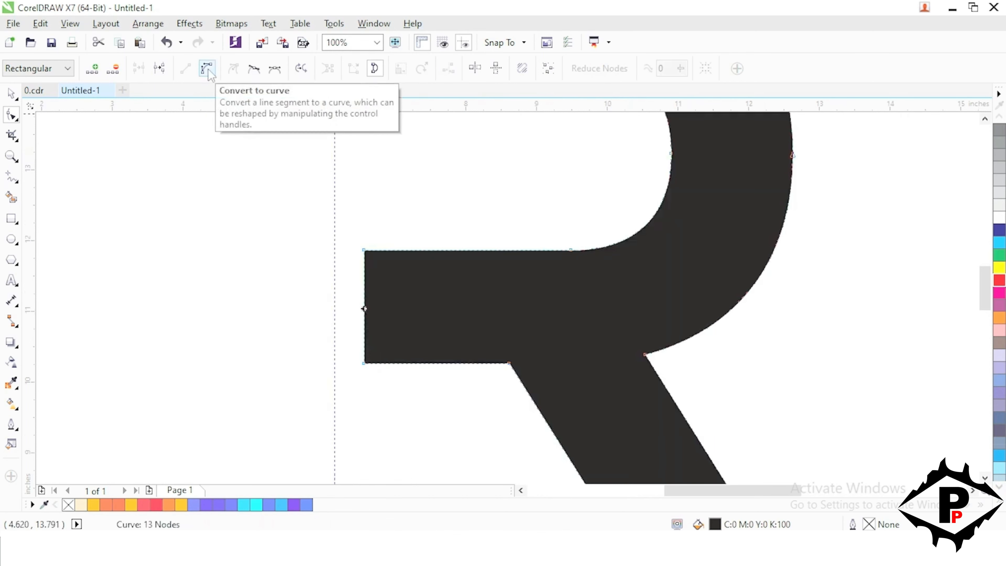
click(207, 69)
drag(363, 311, 322, 252)
click(364, 251)
drag(321, 326, 312, 363)
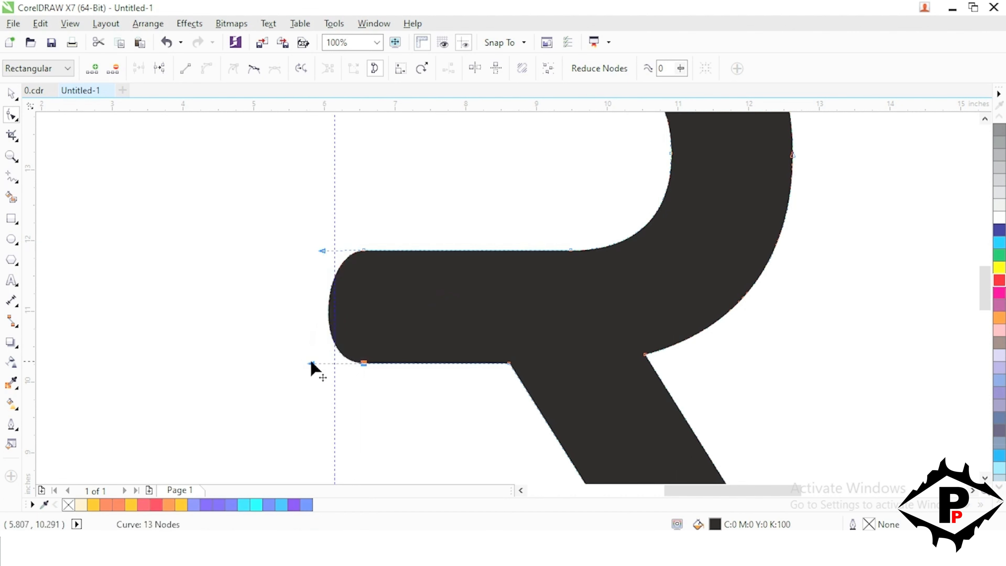
drag(322, 250, 375, 365)
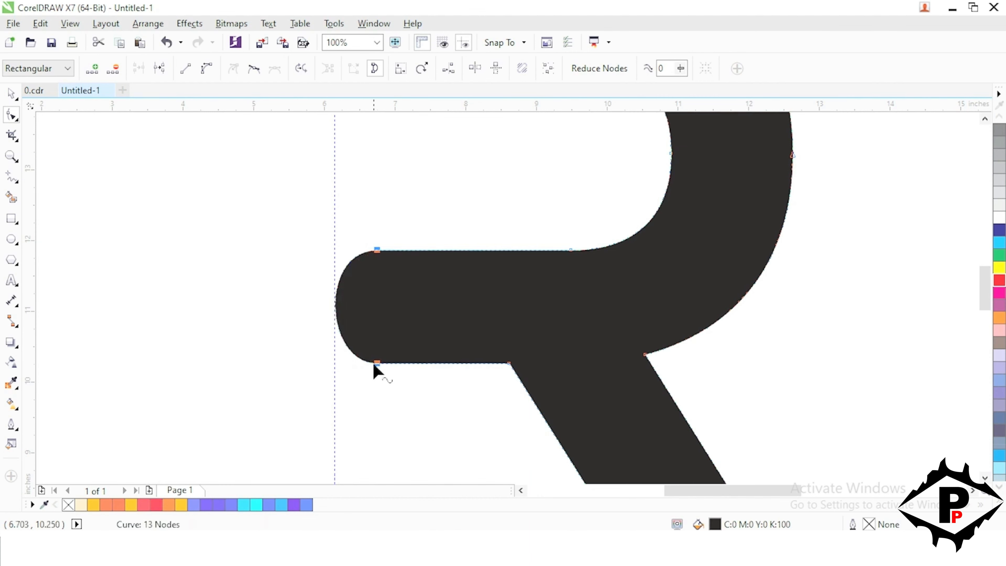
- Delete the vertical guideline beside the R
click(11, 94)
scroll(286, 310, down, 2)
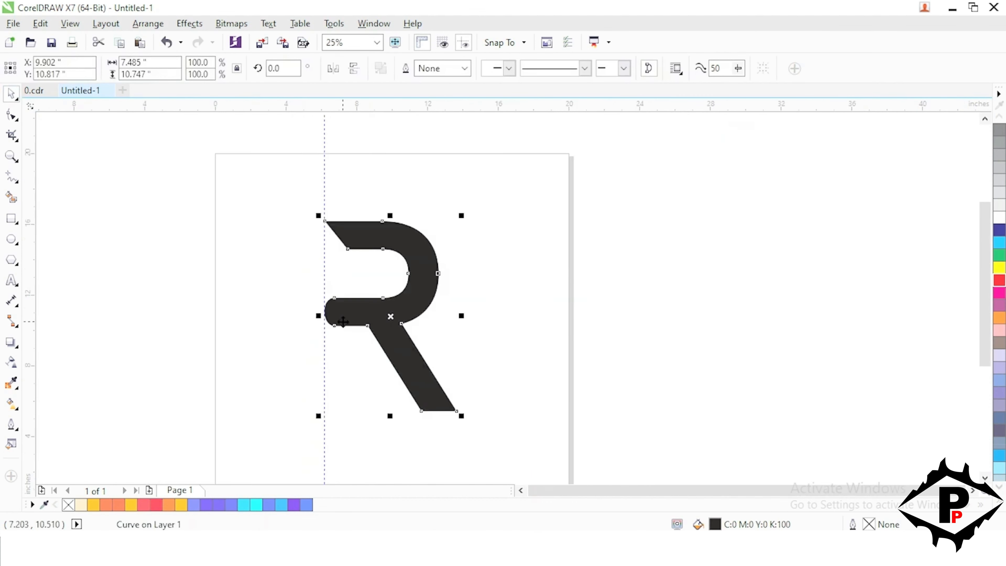
click(455, 367)
click(324, 179)
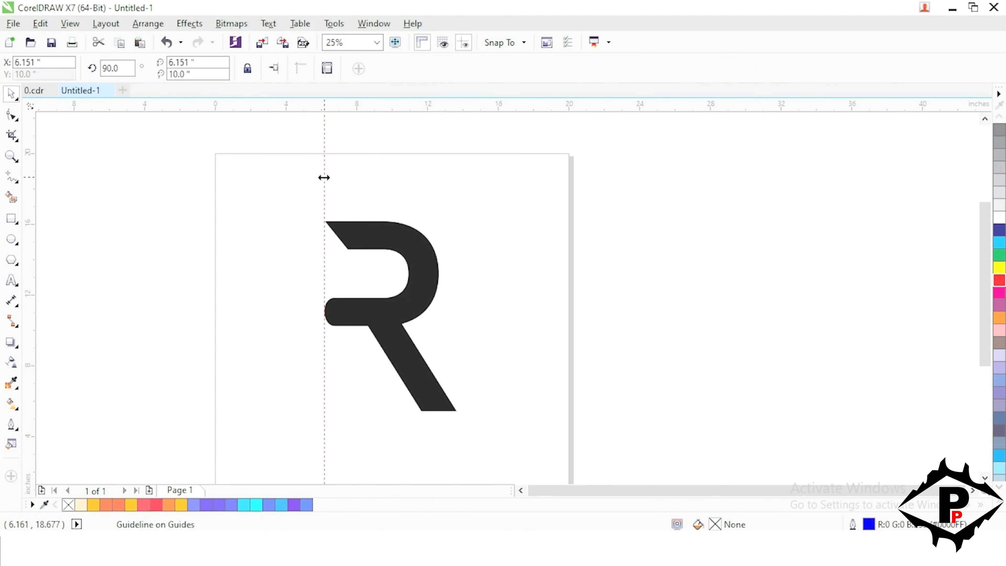
key(Delete)
- Shorten the R's diagonal leg by moving its two end nodes up along the slant, making the shape about 8.93 inches tall
click(402, 395)
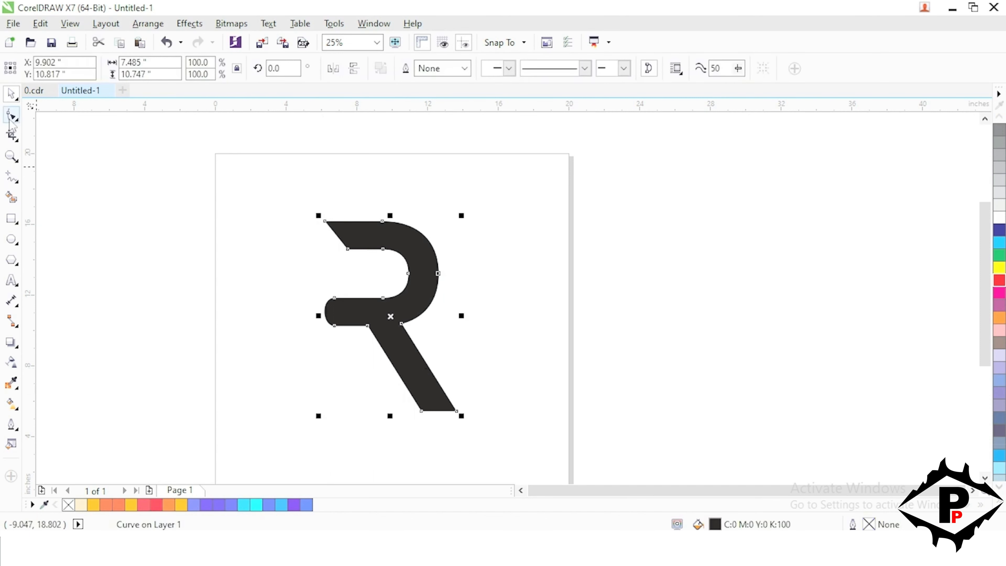
click(11, 115)
drag(486, 435, 397, 390)
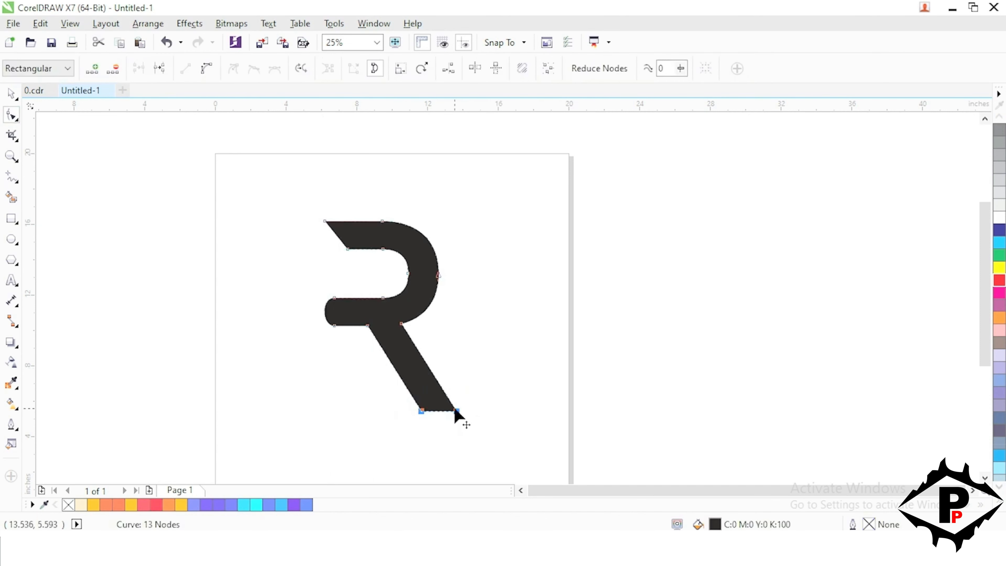
drag(456, 411, 435, 381)
scroll(431, 386, up, 3)
scroll(444, 382, down, 3)
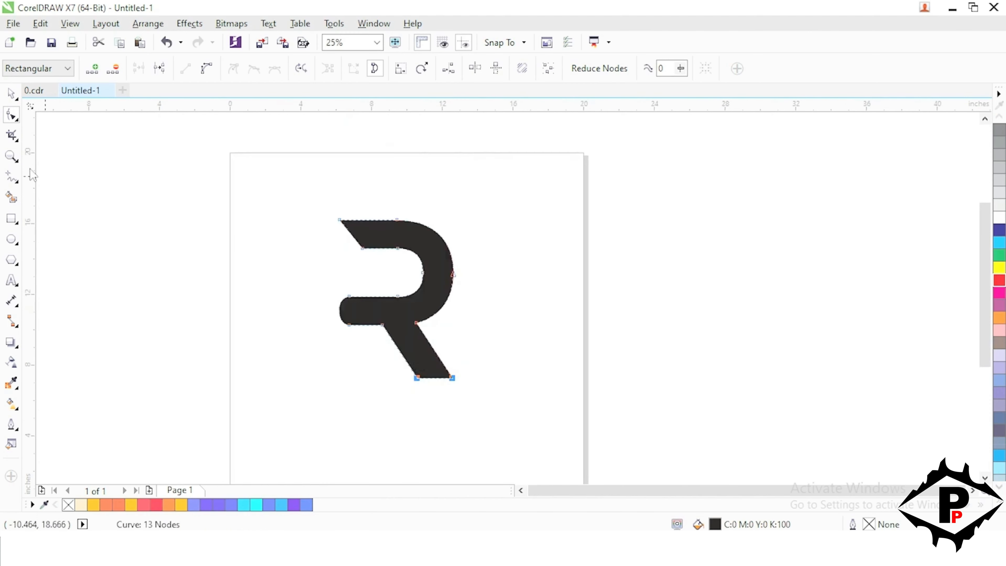
- Duplicate the R shape in place by copying and pasting it
click(11, 93)
click(434, 246)
click(436, 272)
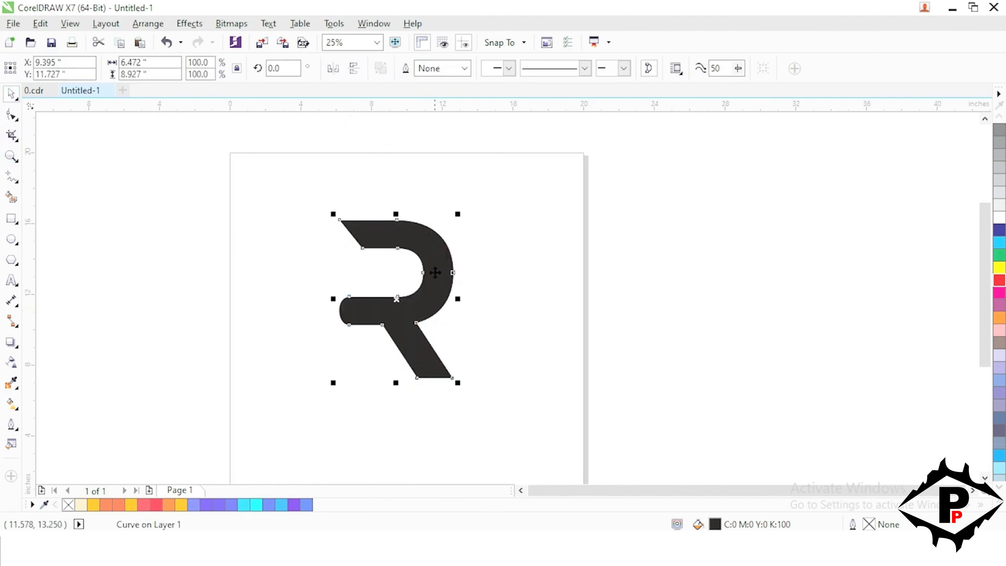
click(42, 24)
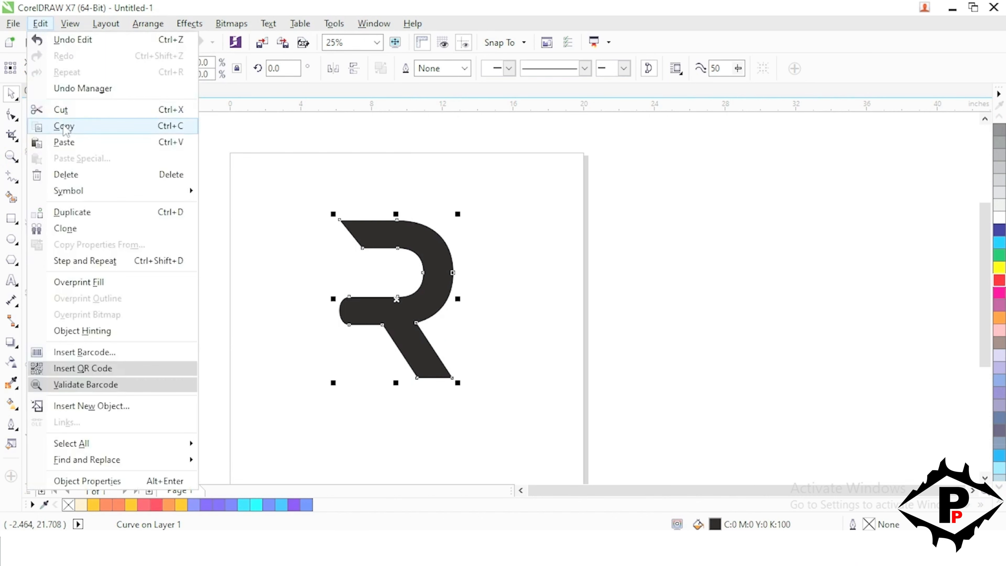
click(63, 126)
click(41, 24)
click(64, 142)
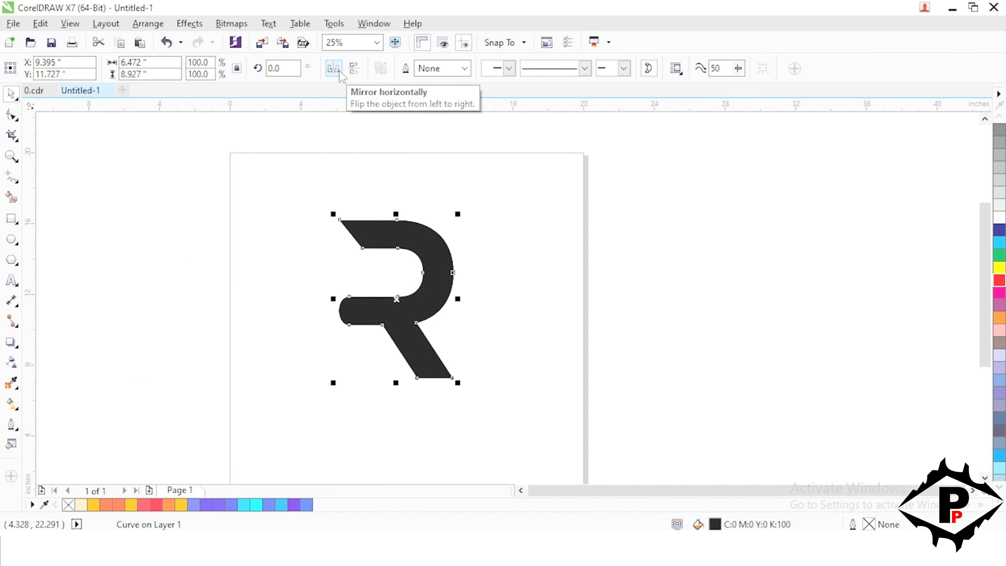
- Mirror the R copy horizontally and vertically, and position it so its rounded arm interlocks with the original R's opening
click(333, 68)
drag(360, 268, 266, 266)
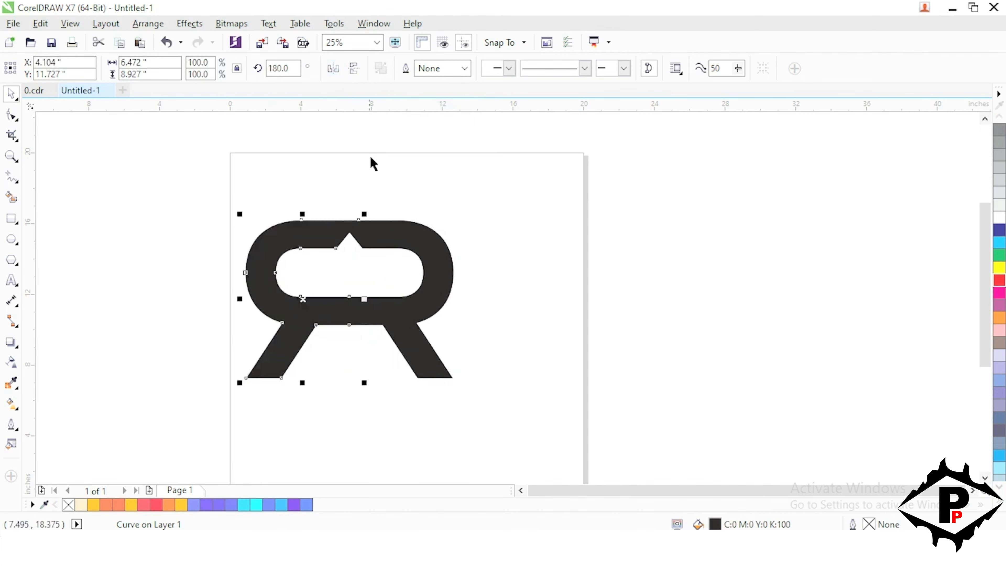
click(353, 68)
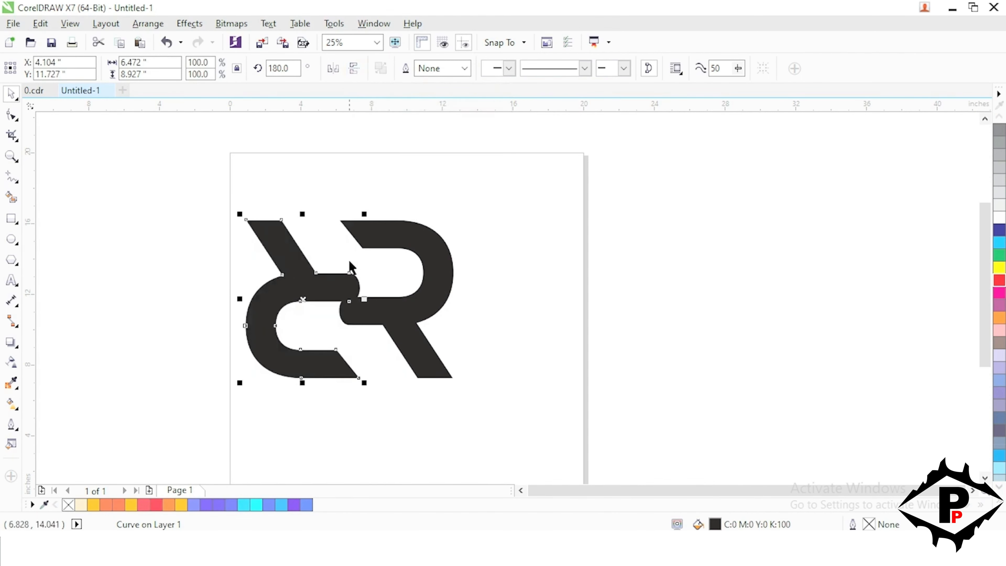
drag(318, 292, 388, 282)
scroll(367, 273, up, 2)
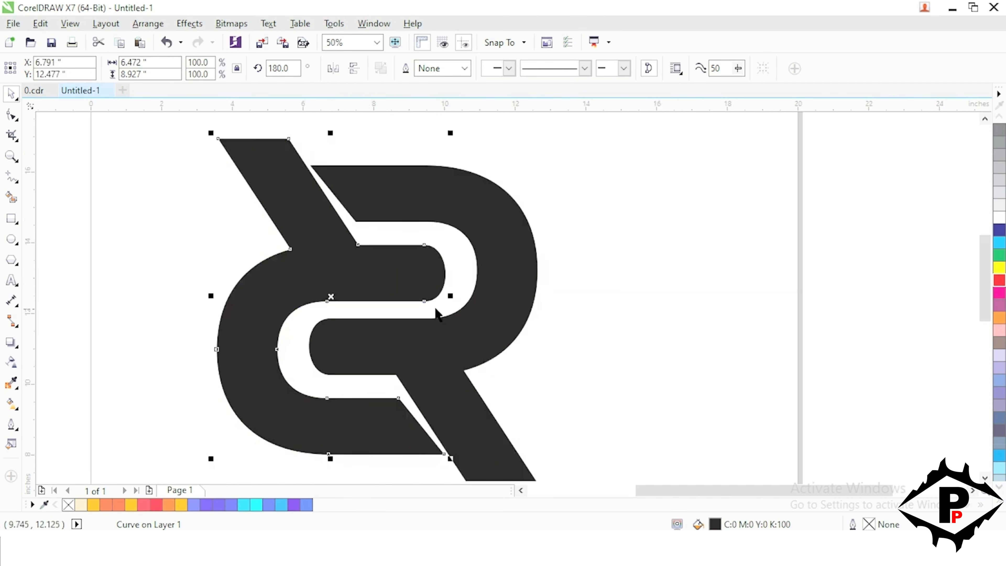
scroll(408, 317, down, 1)
scroll(392, 328, up, 2)
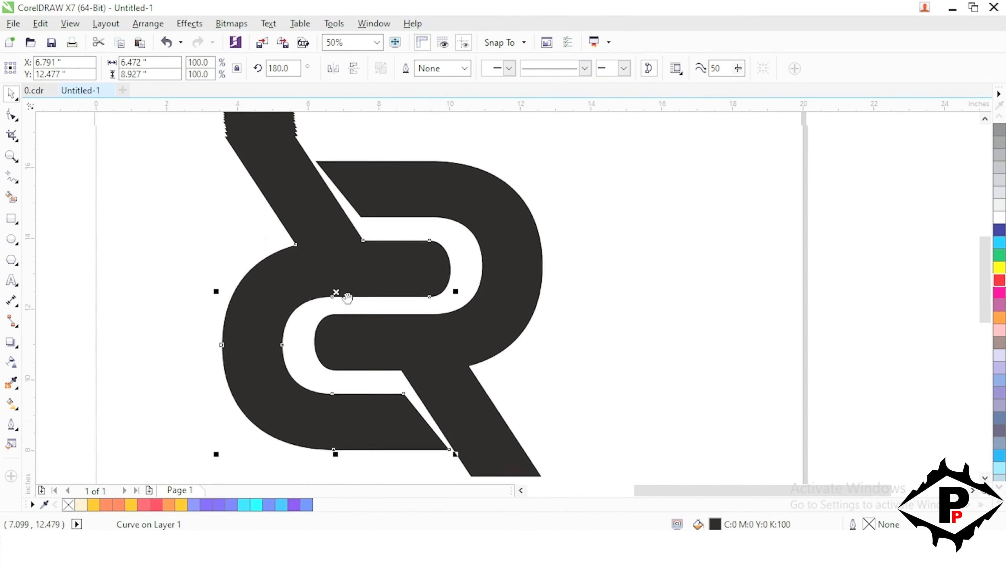
drag(386, 308, 379, 310)
- Shorten the mirrored R's upper leg by moving its two end nodes level with the original R's top edge
key(F10)
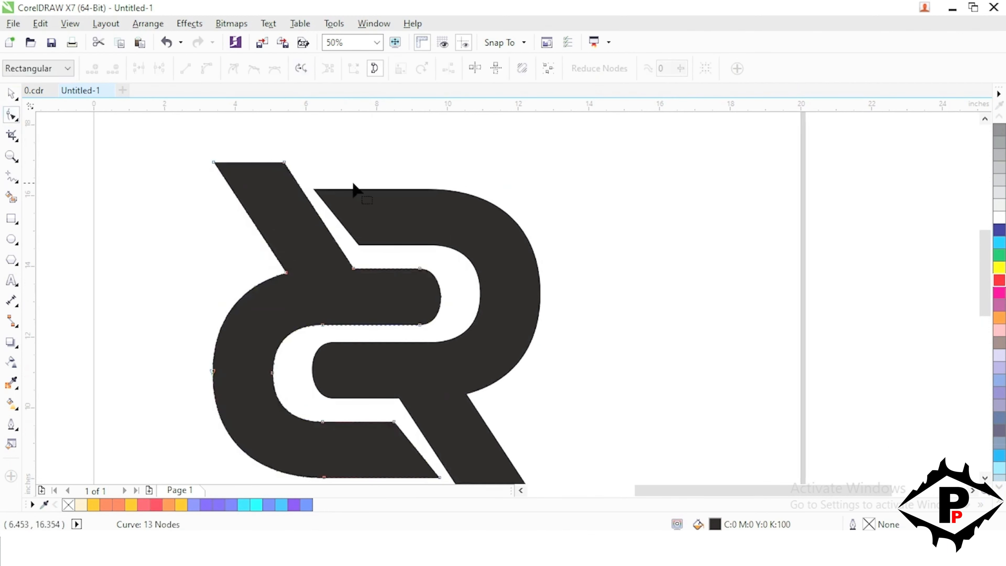
drag(284, 163, 297, 192)
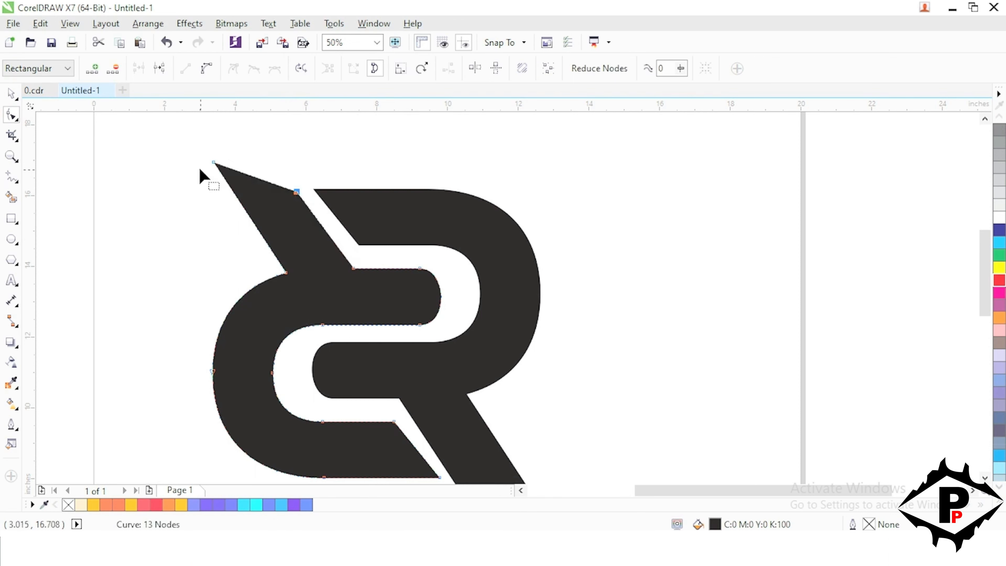
drag(214, 162, 233, 197)
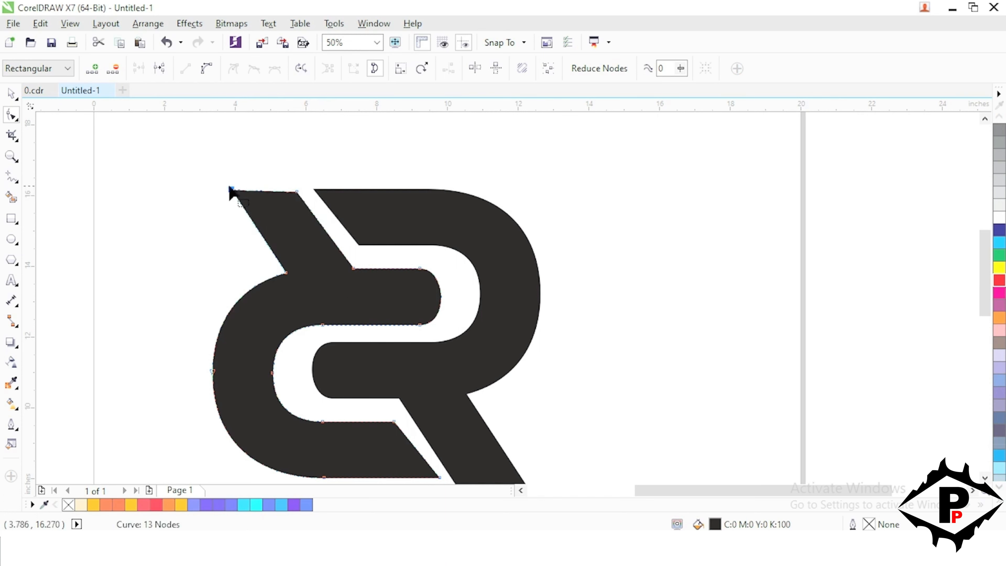
mouse_move(232, 192)
mouse_down()
mouse_move(237, 200)
mouse_move(230, 191)
mouse_up()
scroll(237, 199, up, 2)
scroll(245, 204, down, 2)
scroll(374, 356, down, 1)
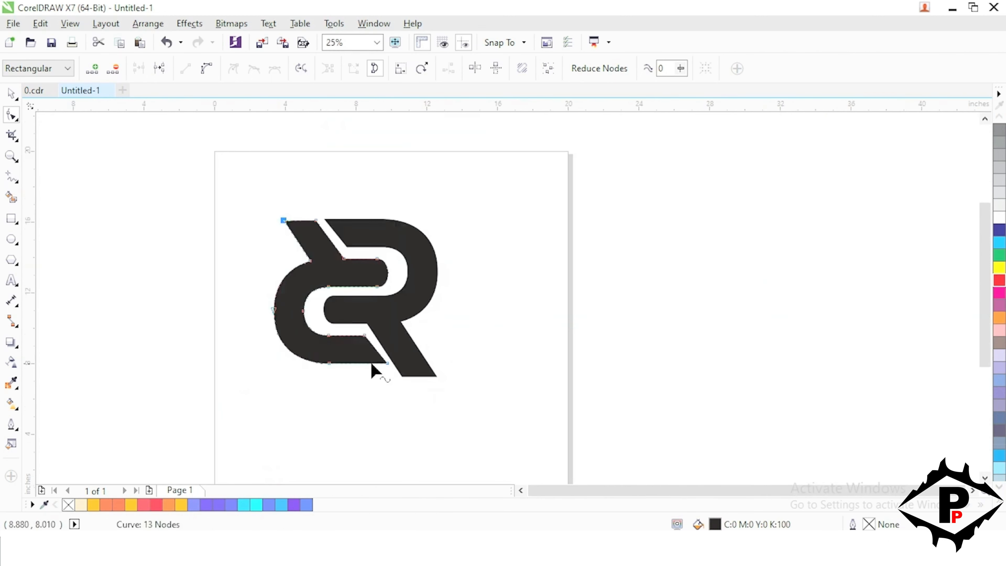
scroll(377, 367, up, 1)
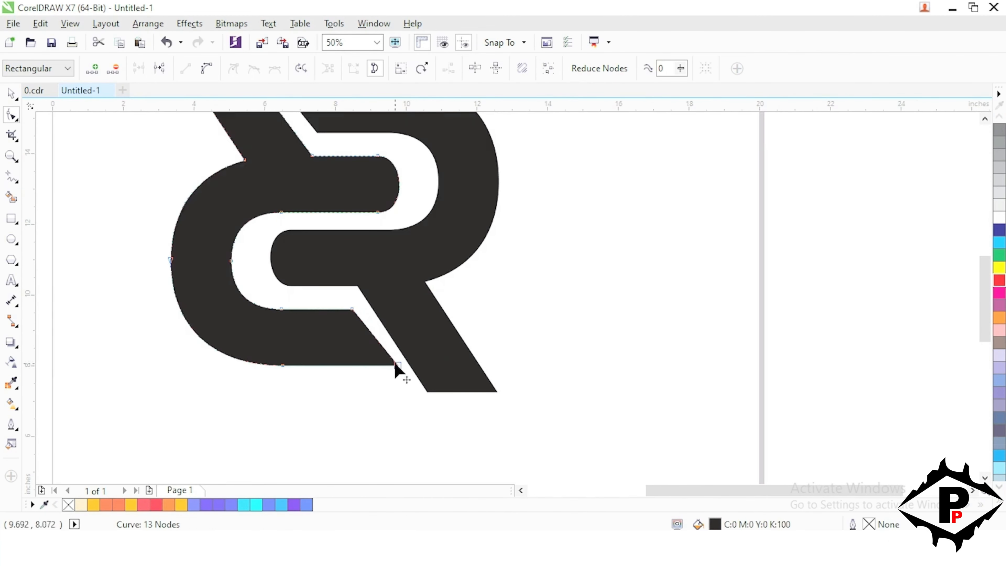
scroll(395, 372, down, 1)
scroll(389, 371, up, 1)
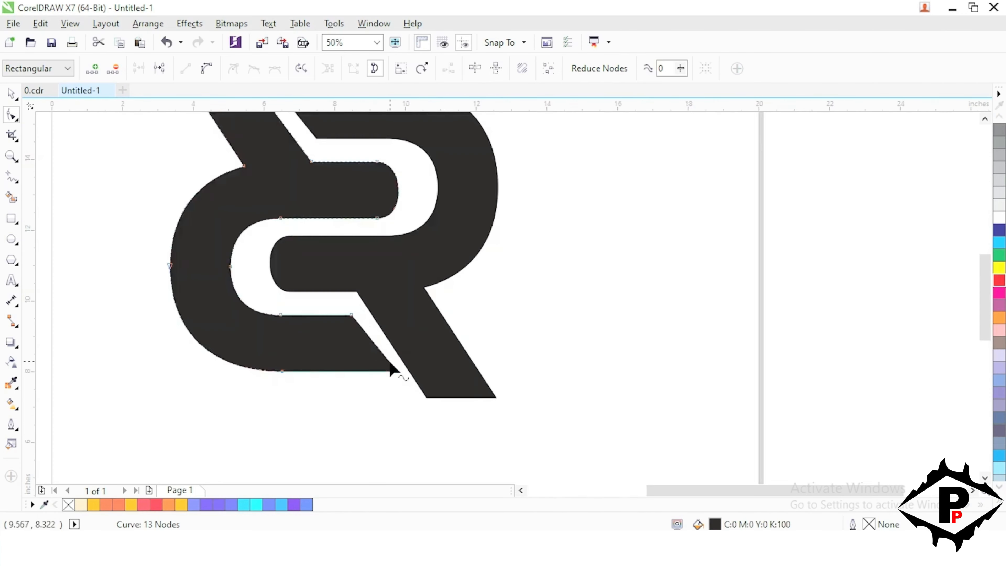
scroll(362, 349, down, 1)
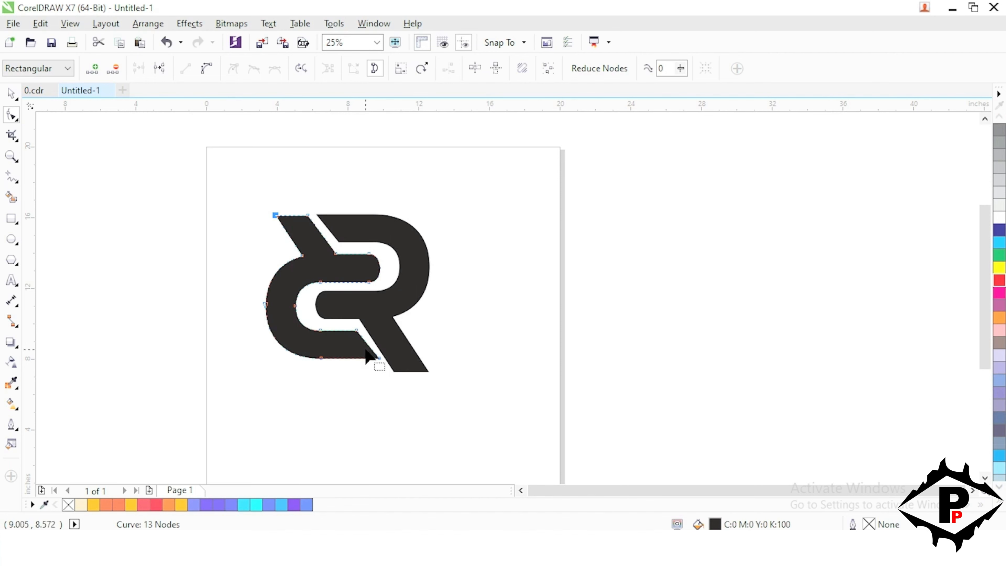
scroll(374, 364, up, 1)
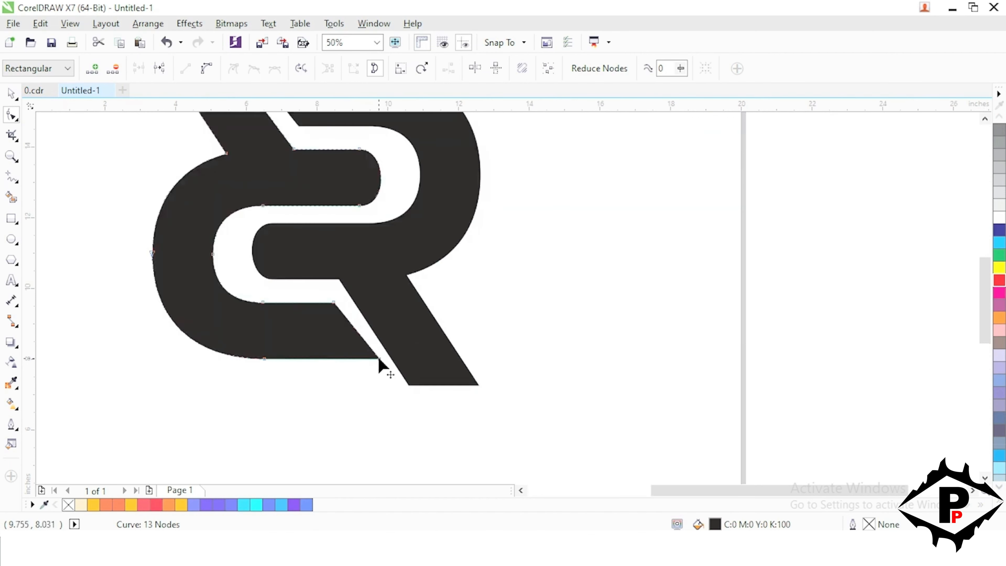
- Shorten the original R's diagonal leg by moving its two end nodes up to about the mirrored R's bottom edge
drag(378, 359, 398, 385)
key(ctrl+z)
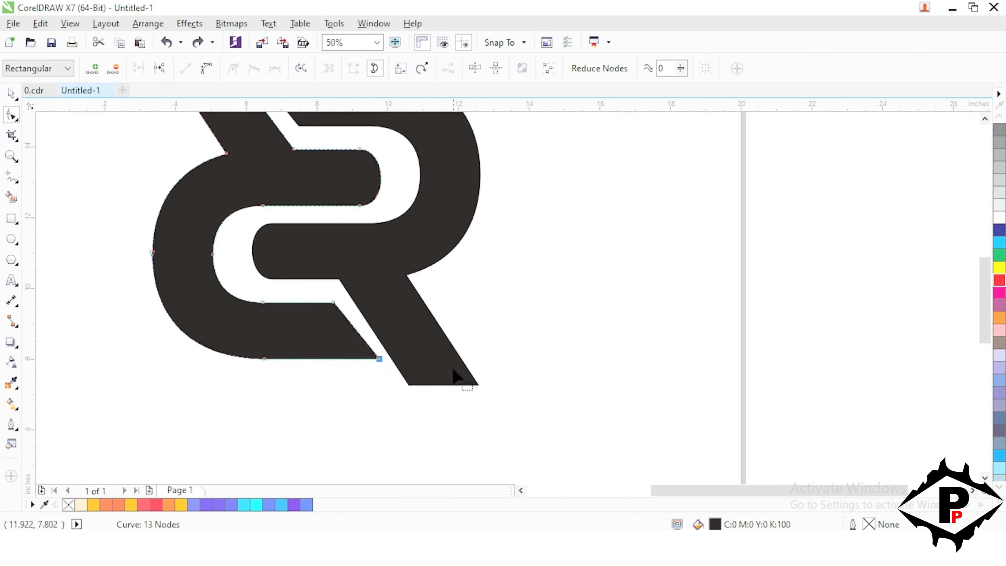
click(450, 392)
drag(496, 398, 412, 384)
scroll(389, 357, up, 1)
scroll(397, 366, down, 2)
scroll(396, 363, up, 2)
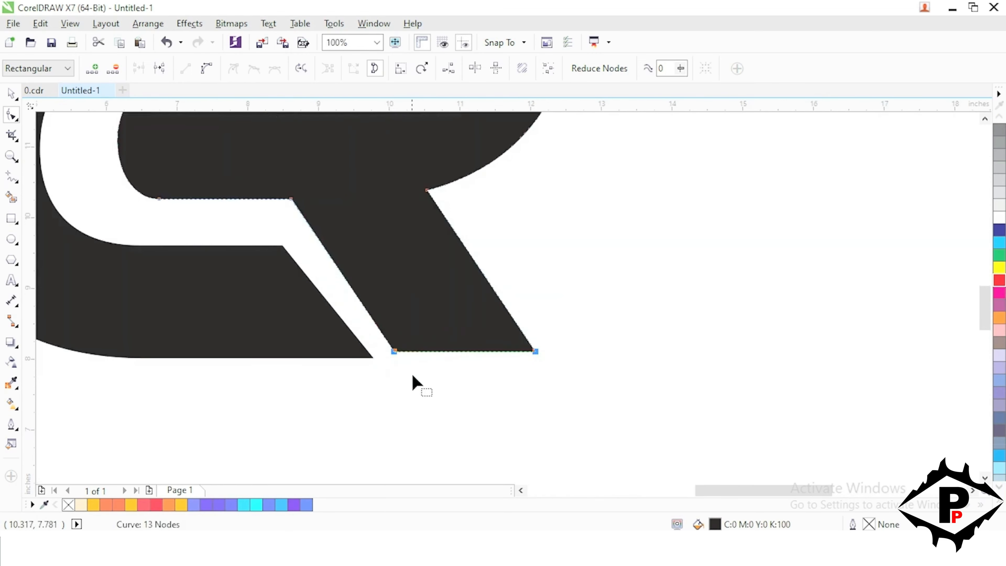
click(413, 384)
scroll(477, 390, down, 1)
scroll(477, 390, down, 2)
scroll(444, 345, up, 1)
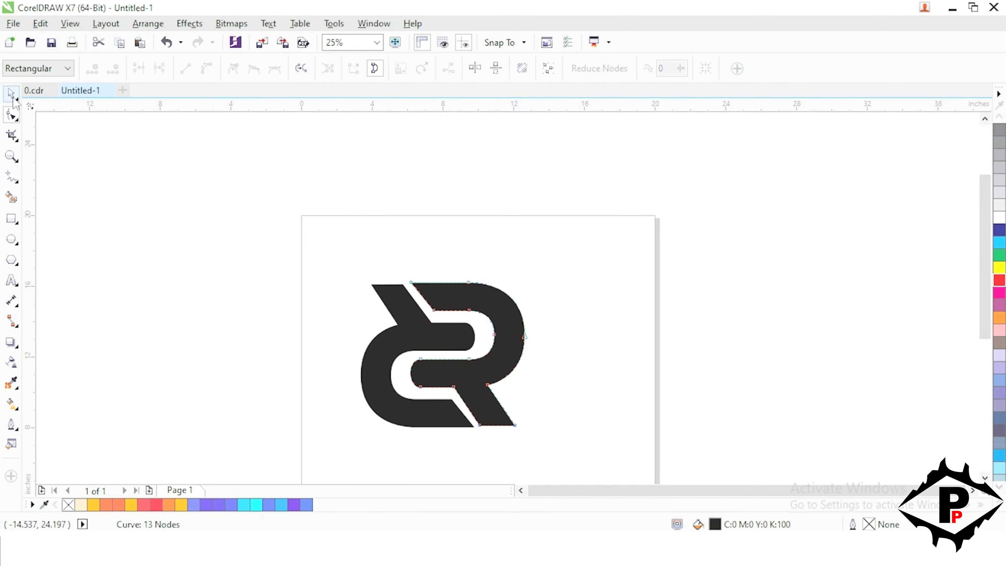
- Shift the mirrored R slightly right to an X position of 6.729 inches, narrowing its gap to the original R
click(11, 94)
click(216, 279)
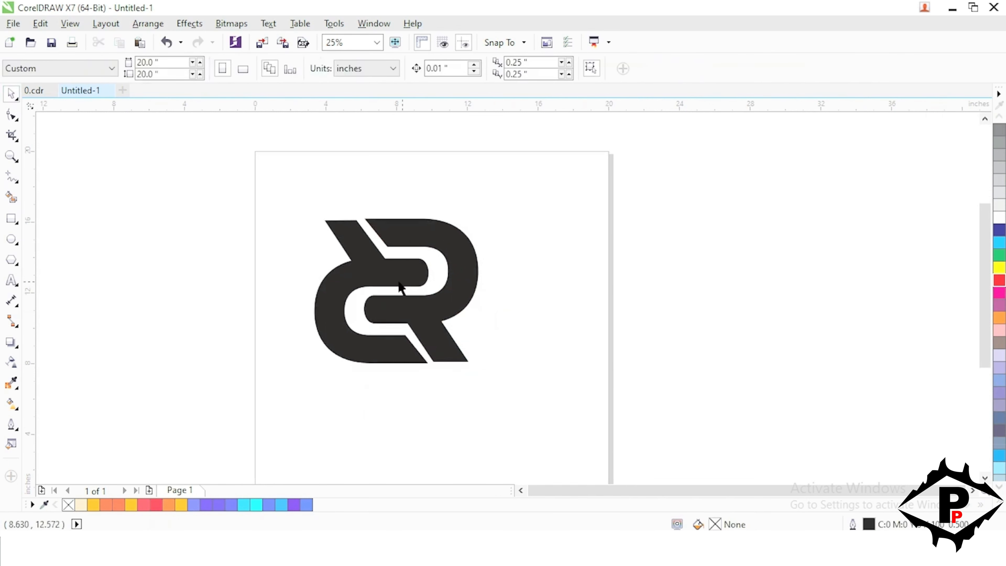
click(391, 273)
click(376, 235)
click(381, 276)
click(439, 282)
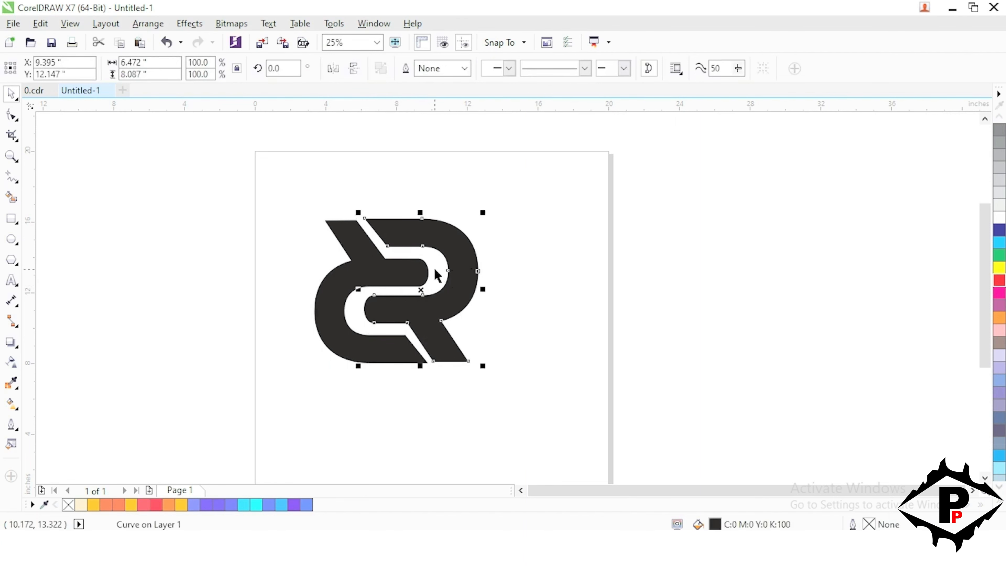
click(345, 272)
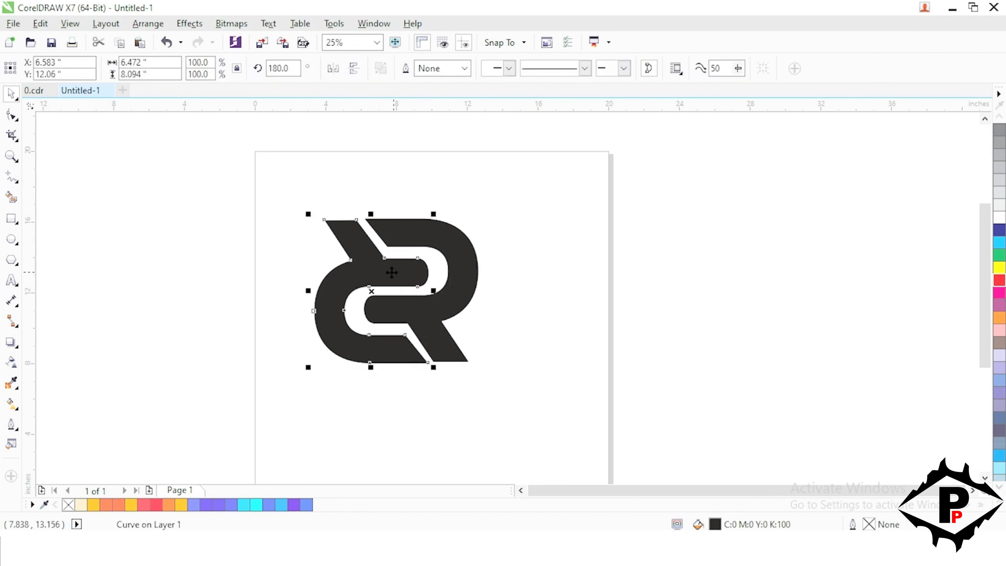
click(555, 315)
scroll(412, 282, up, 1)
drag(399, 278, 394, 271)
scroll(394, 271, down, 1)
- Move the two end nodes of the mirrored R's upper leg slightly left to widen the gap beside the original R
click(11, 115)
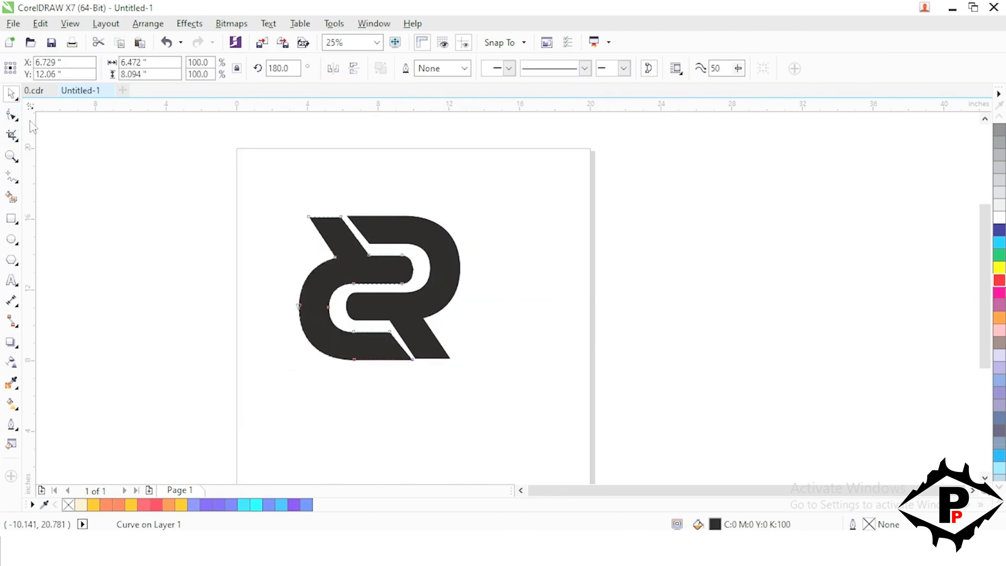
scroll(347, 229, up, 2)
click(325, 162)
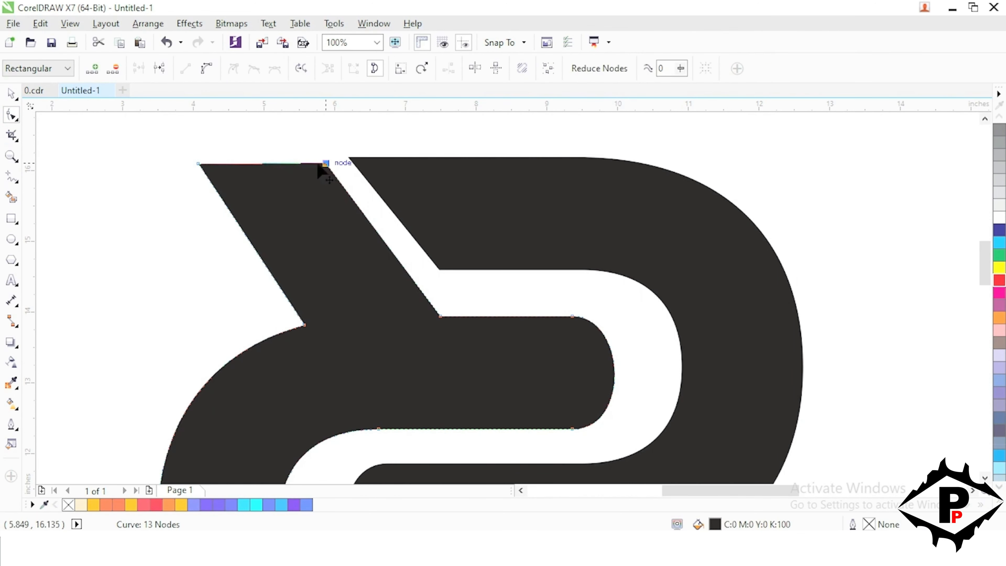
drag(318, 166, 318, 163)
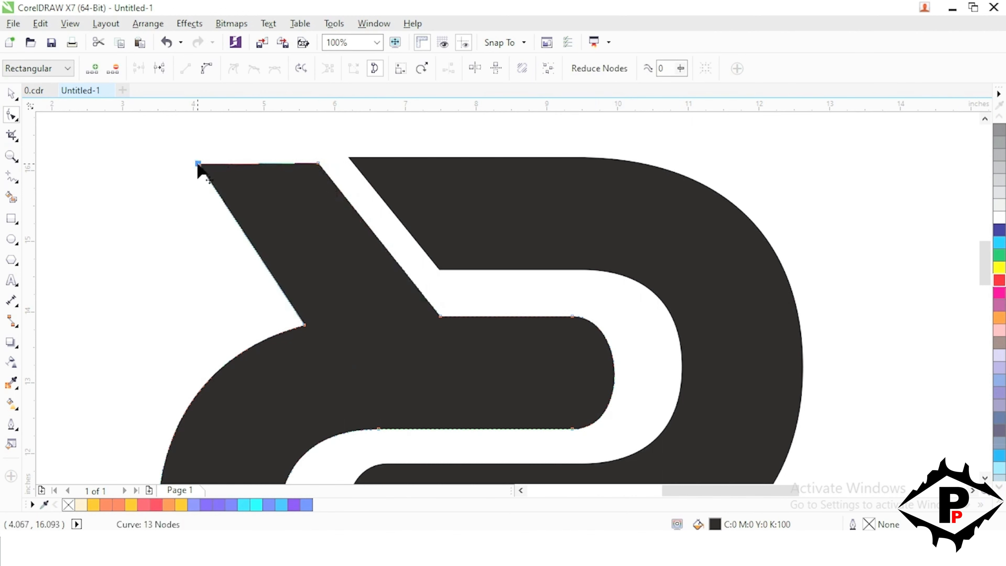
drag(193, 167, 192, 164)
scroll(213, 182, down, 1)
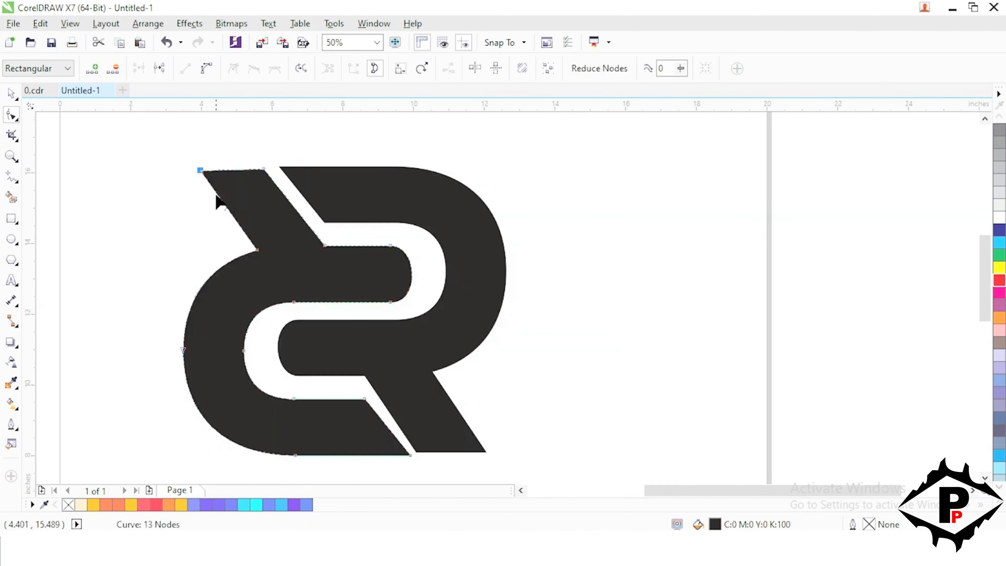
click(202, 236)
- Move both nodes of the mirrored R's lower slanted end left so the edge runs parallel to the original R's leg
scroll(236, 266, down, 1)
scroll(324, 374, up, 1)
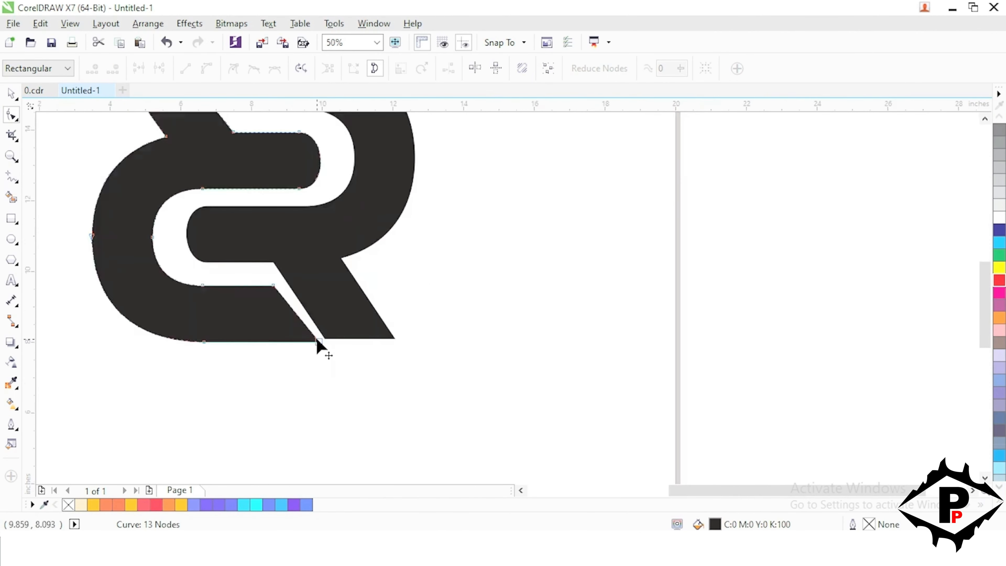
drag(317, 340, 304, 343)
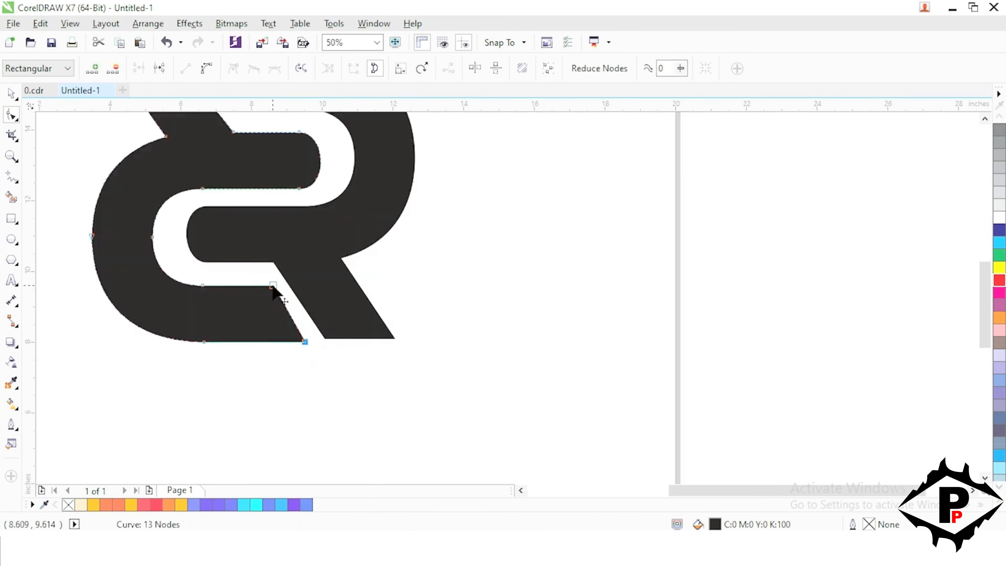
drag(273, 285, 267, 286)
click(358, 379)
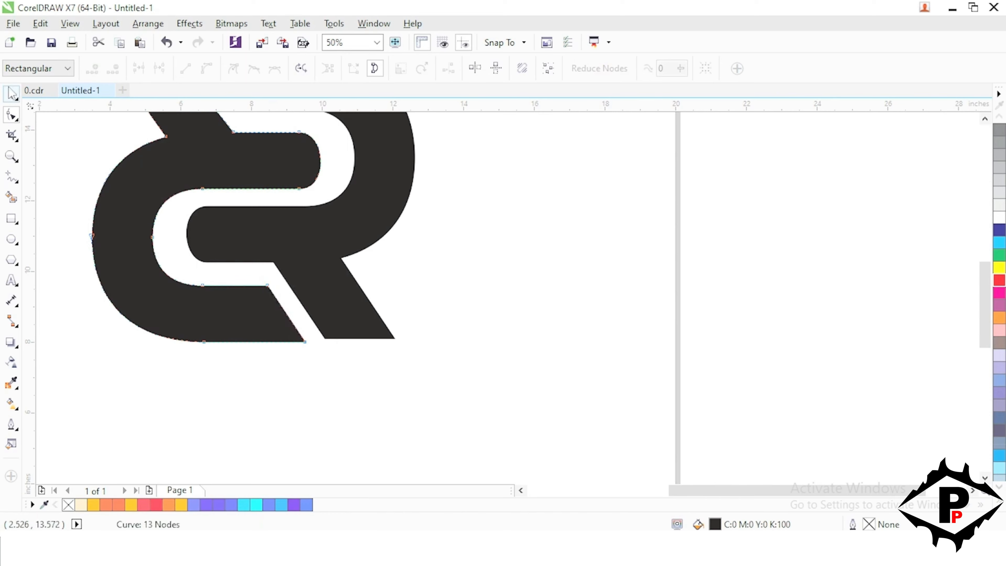
- Draw a straight line about 2.77 by 1.93 inches from the original R's upper-left corner into the gap below its top arm
key(space)
key(F3)
key(Escape)
click(335, 249)
scroll(348, 288, up, 2)
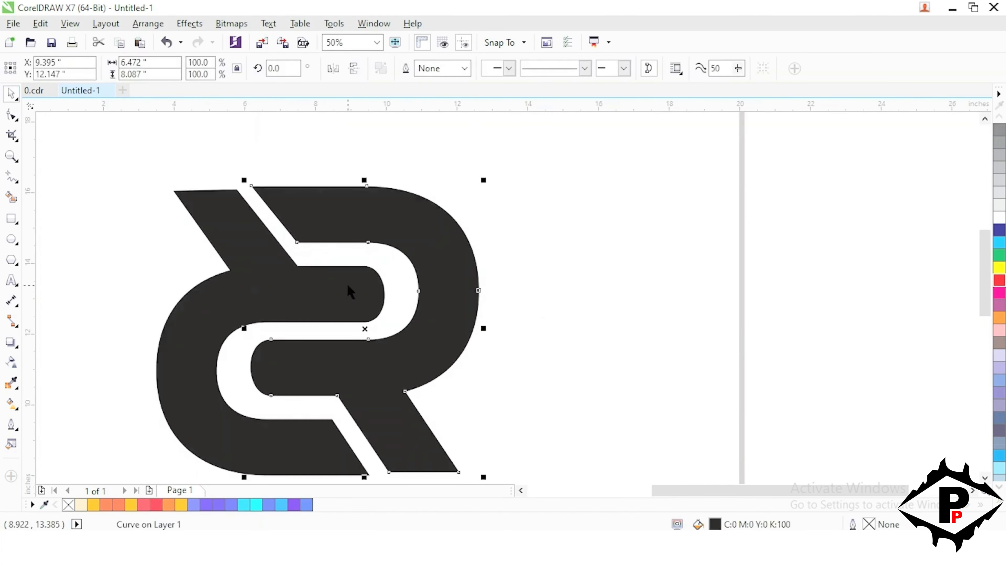
click(10, 181)
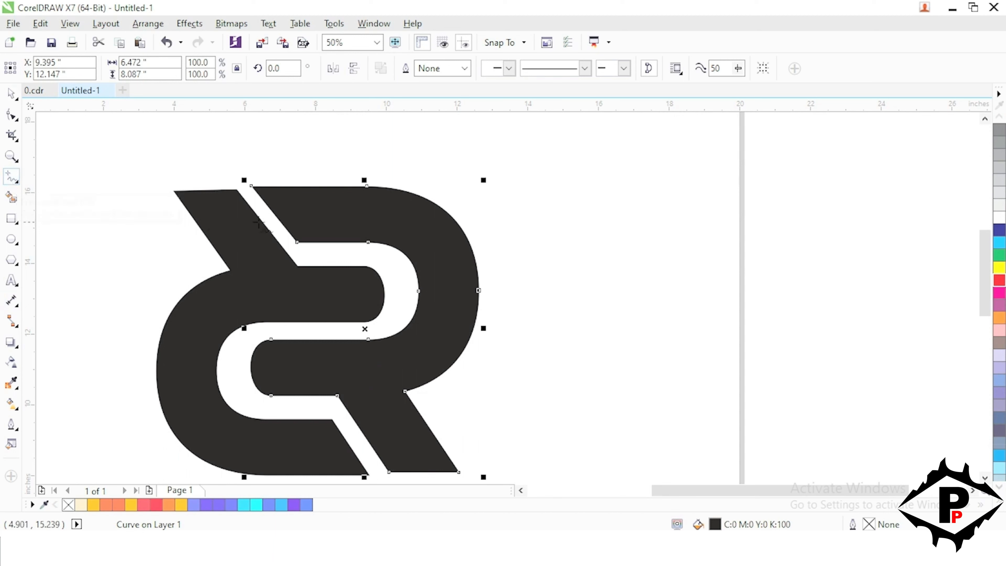
click(251, 186)
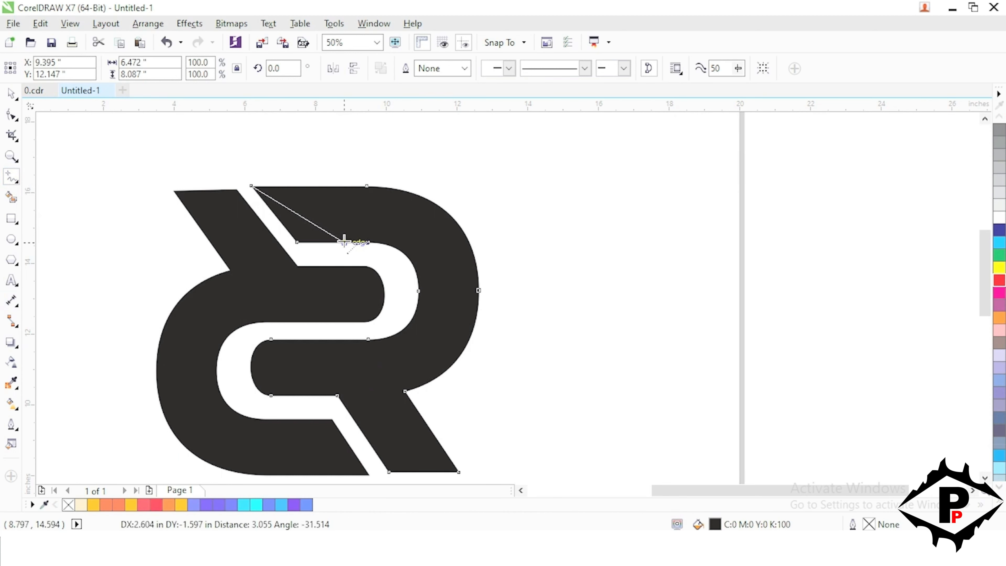
click(349, 254)
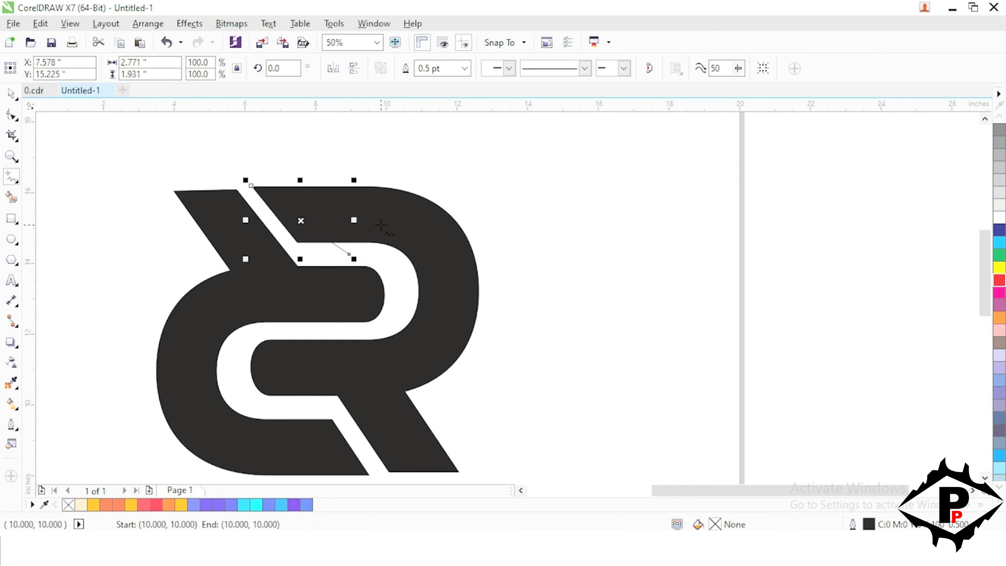
key(space)
scroll(330, 198, down, 3)
click(295, 173)
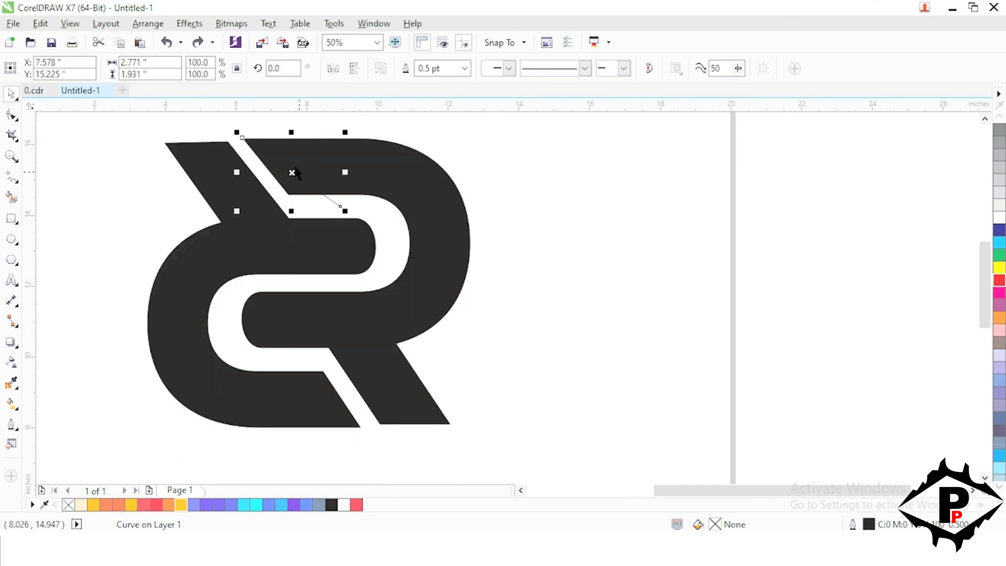
- Draw a diagonal line about 1.73 by 2.96 inches across the original R's top arm, and move its upper end further left
click(12, 177)
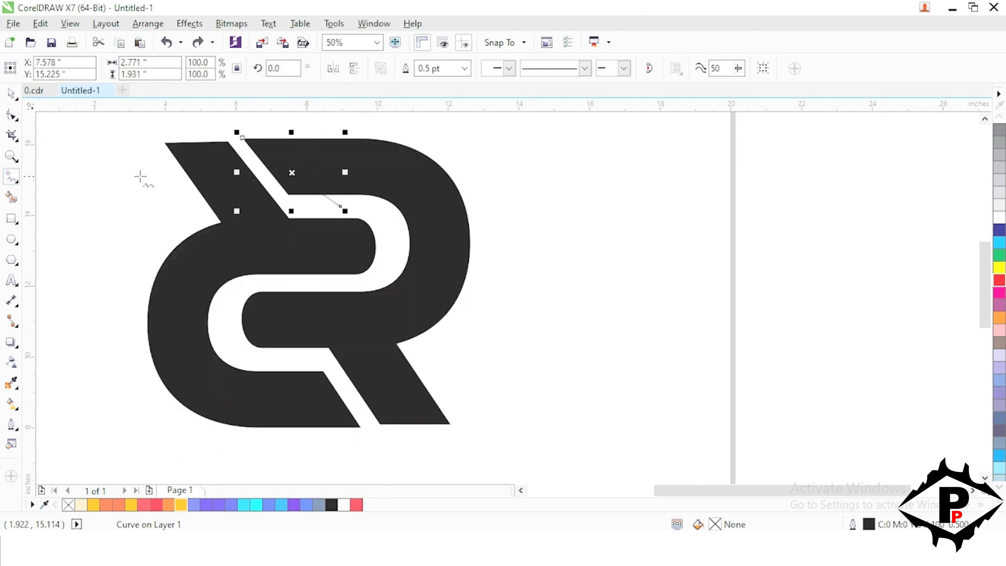
click(336, 132)
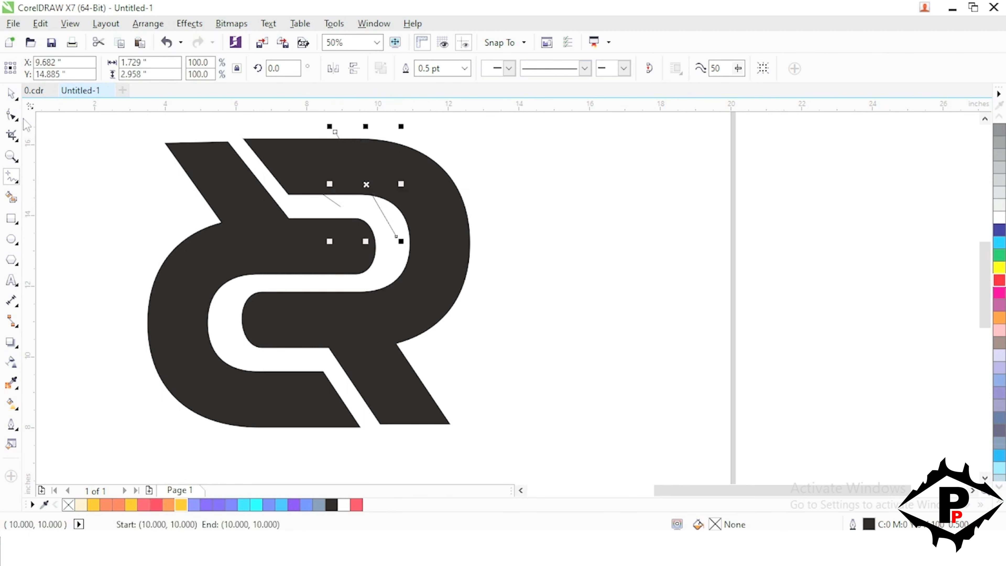
click(12, 115)
scroll(321, 139, up, 1)
drag(363, 139, 298, 134)
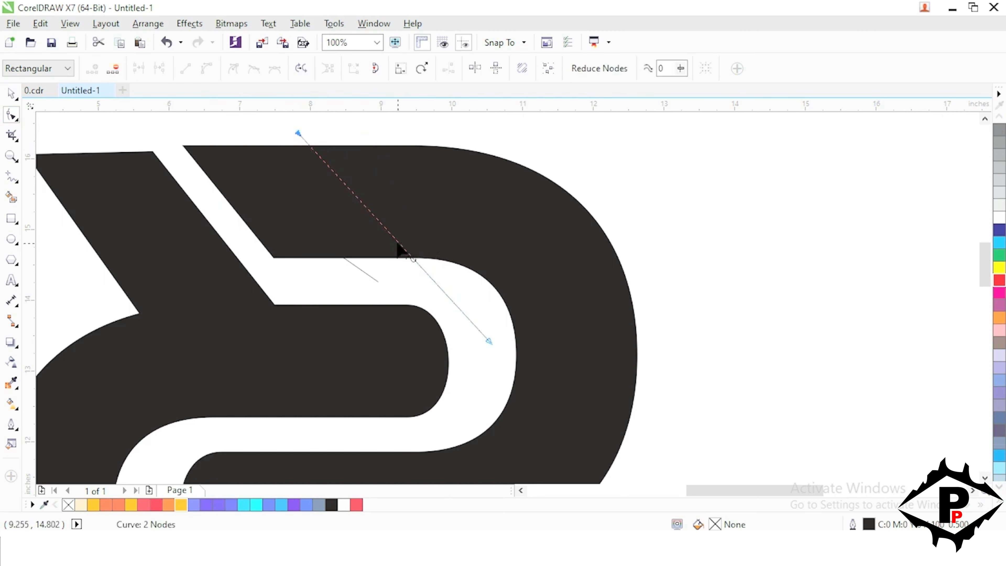
- Convert the diagonal line to a curve, bow it outward along the R's bowl, and adjust both ends to about 2.73 by 3.25 inches
click(398, 244)
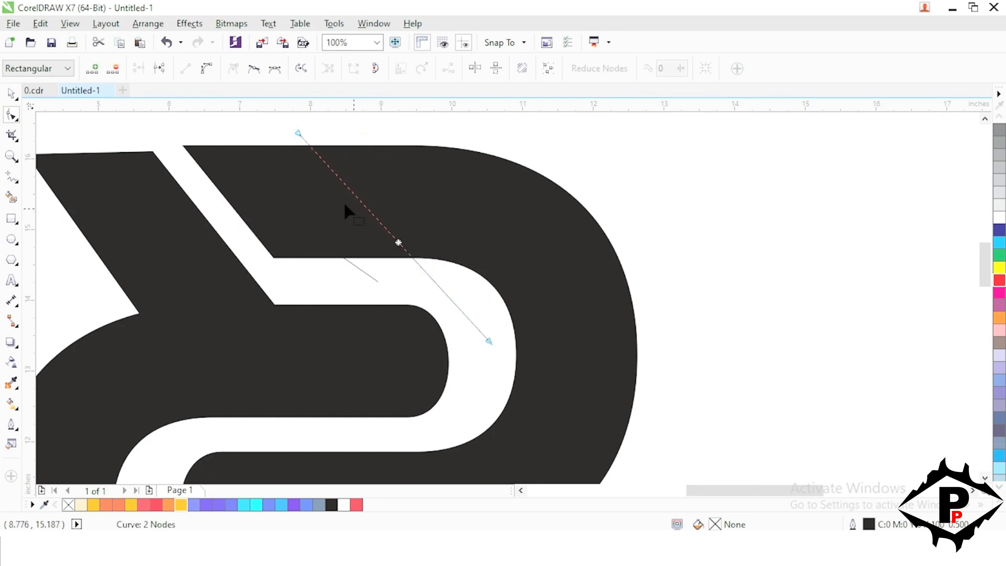
click(206, 69)
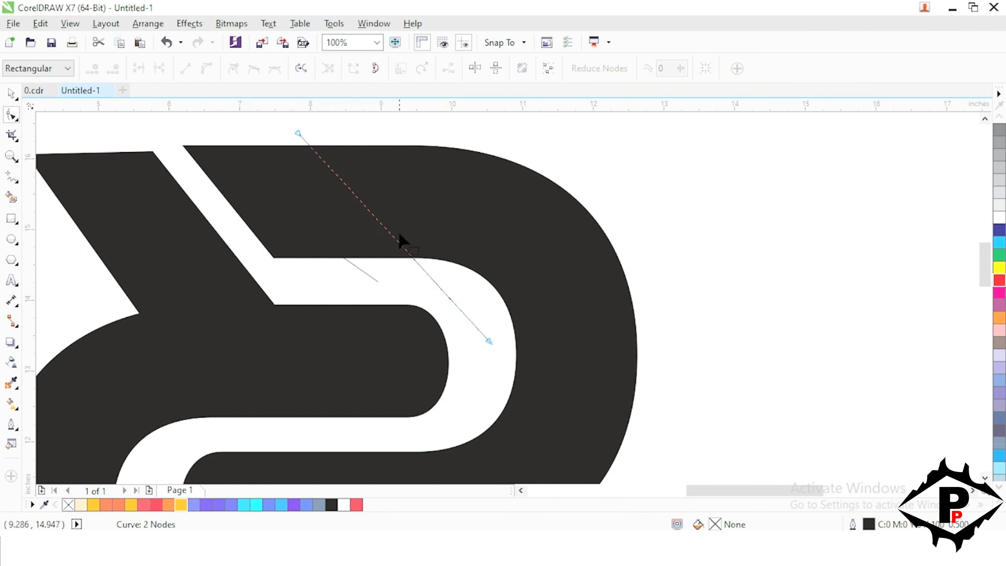
drag(396, 241, 440, 217)
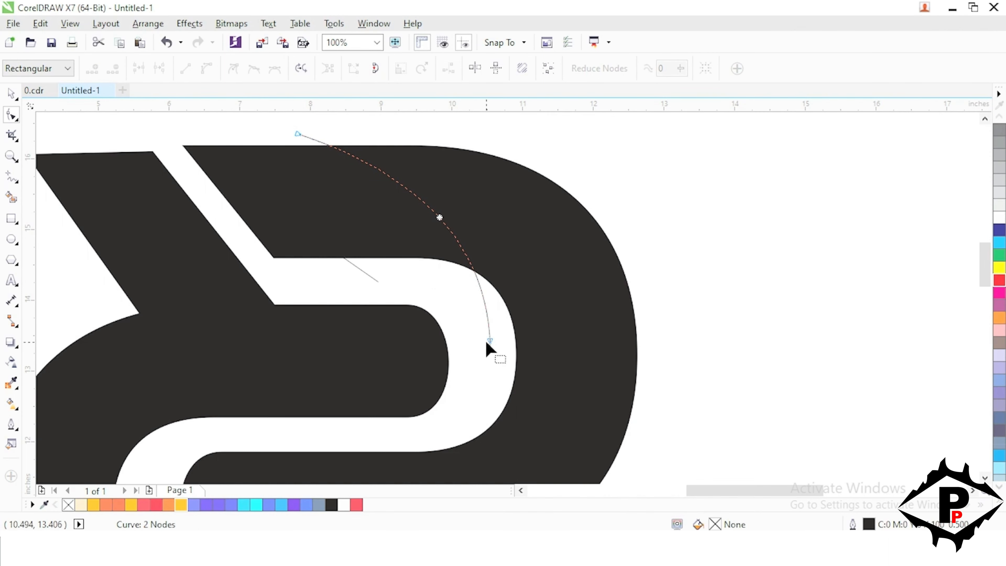
drag(489, 342, 476, 341)
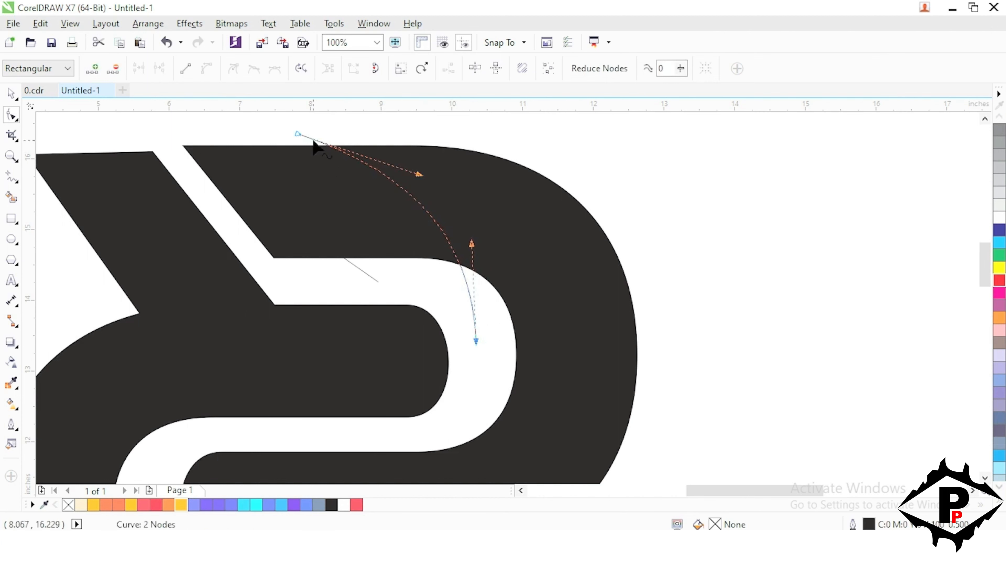
drag(301, 137, 282, 154)
scroll(333, 187, down, 1)
click(6, 97)
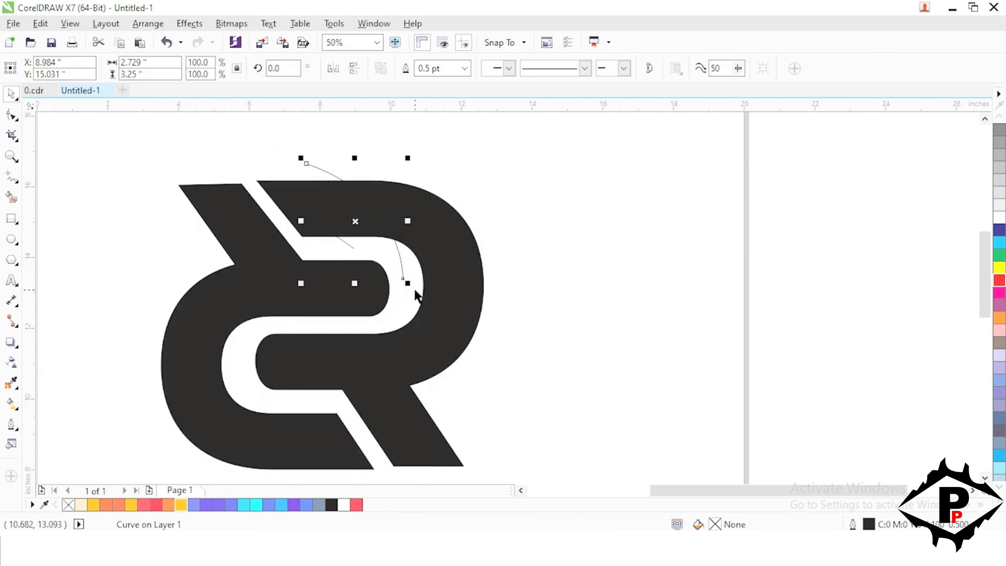
- Draw a diagonal line about 2.23 by 2.73 inches across the original R's lower arm, from the inner gap to the gap above the mirrored R's base
drag(394, 355, 405, 317)
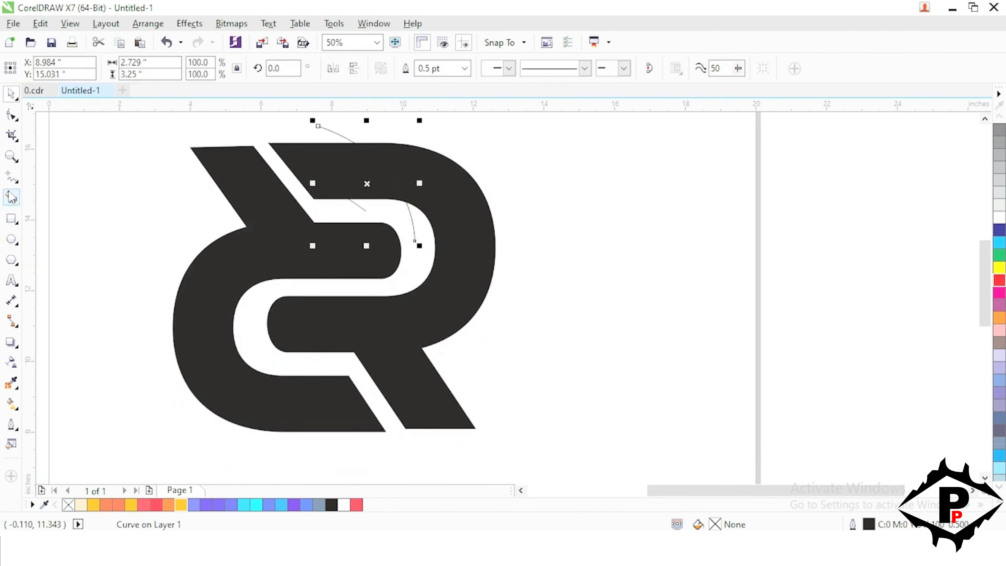
click(11, 177)
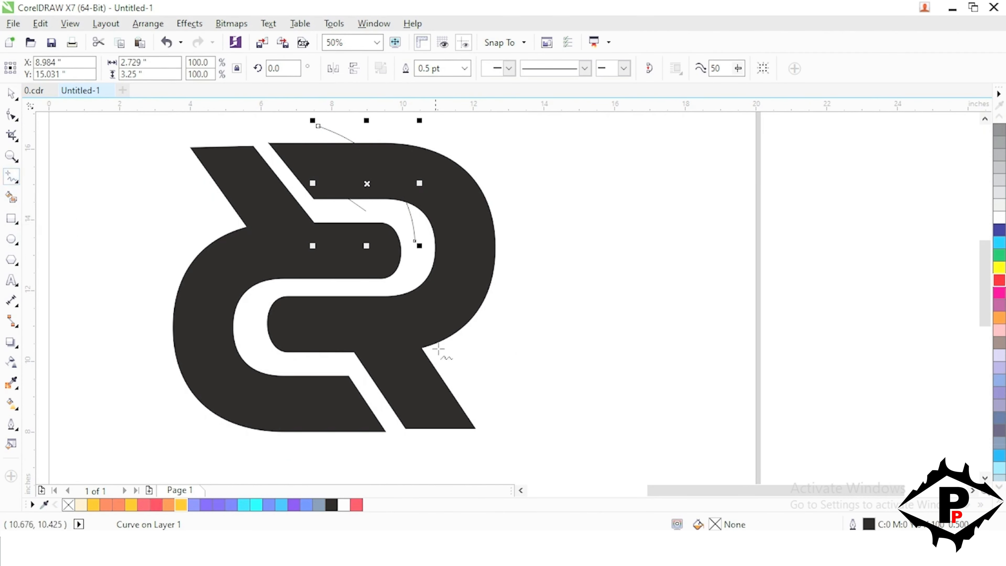
click(419, 270)
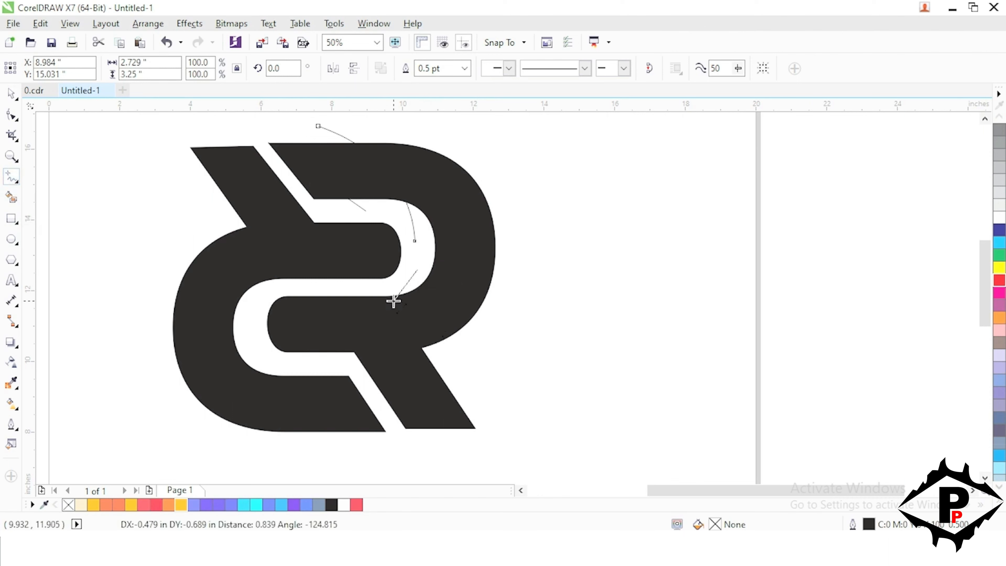
click(338, 367)
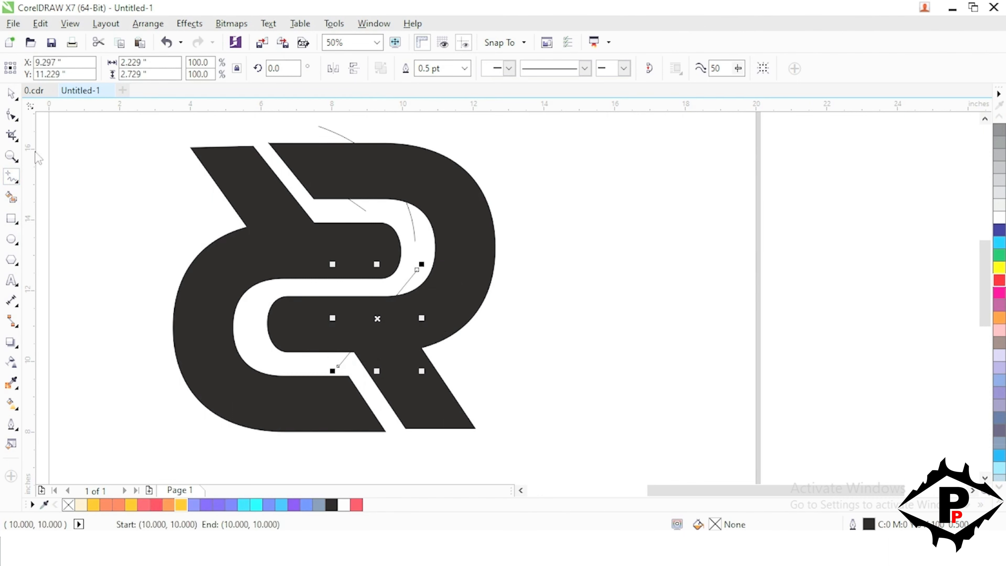
- Convert the lower diagonal line to a curve, bow it outward, and reposition its end nodes and upper handle across the R's lower arm
click(13, 118)
scroll(382, 342, up, 2)
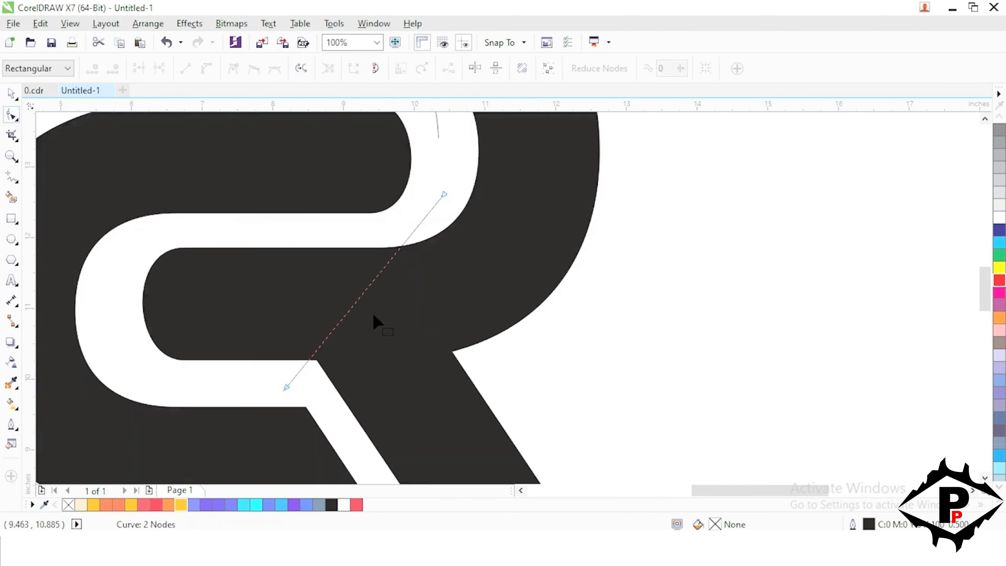
click(353, 307)
click(207, 69)
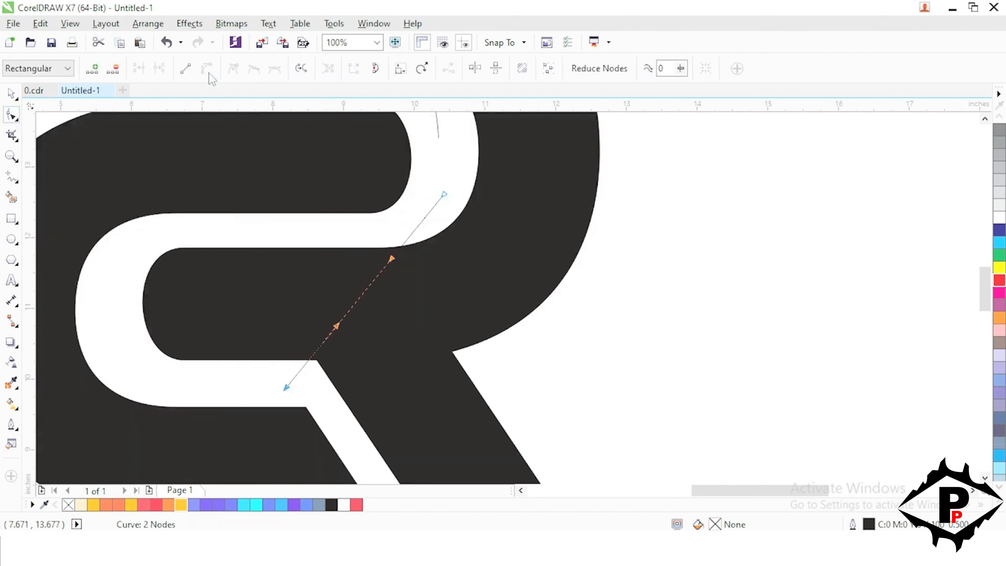
drag(355, 310, 396, 318)
drag(287, 388, 252, 391)
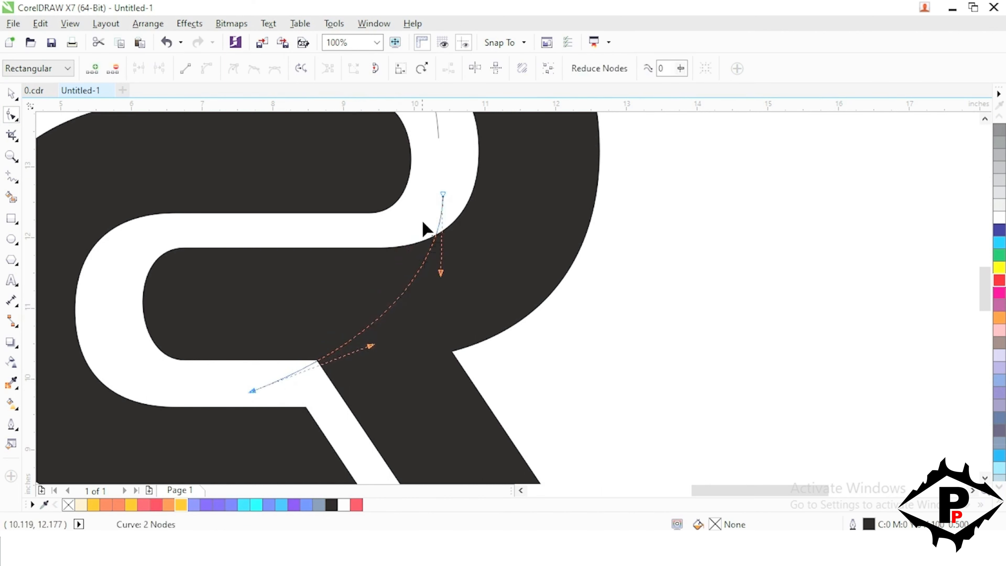
drag(439, 199, 410, 194)
drag(408, 272, 415, 294)
scroll(428, 311, down, 1)
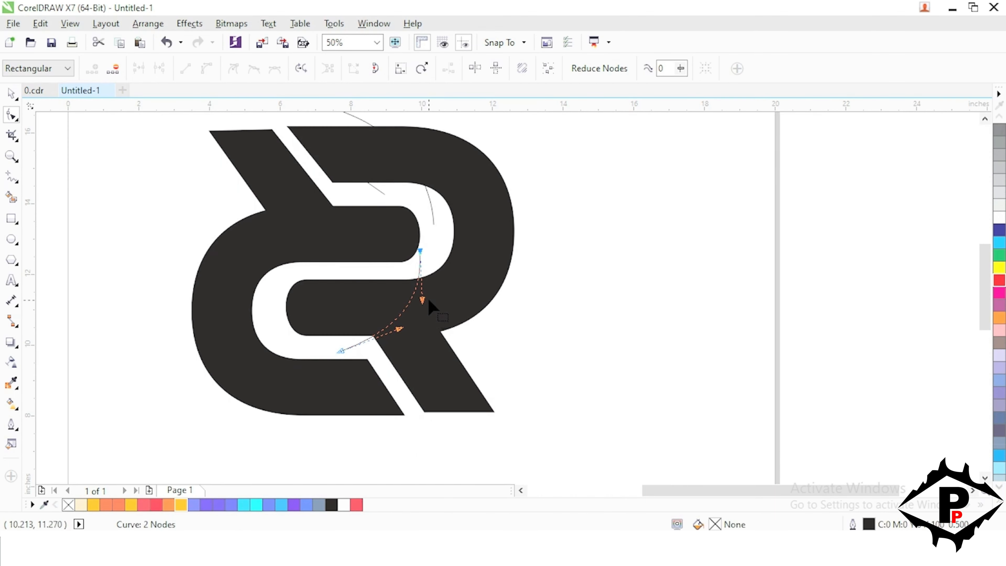
key(space)
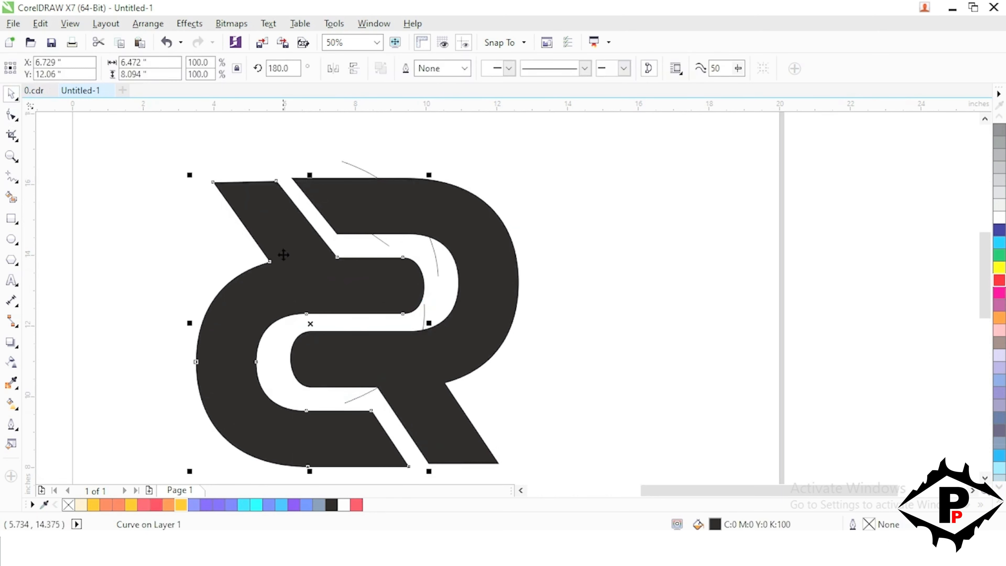
- Delete the mirrored R and smart-fill the triangular section at the tip of the remaining R's top arm
key(Delete)
drag(500, 326, 481, 329)
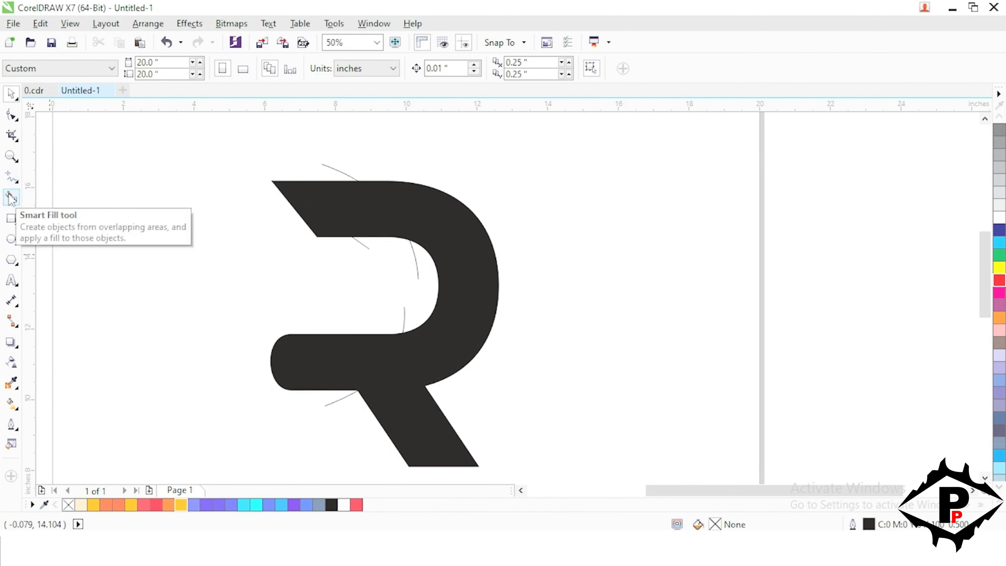
click(11, 200)
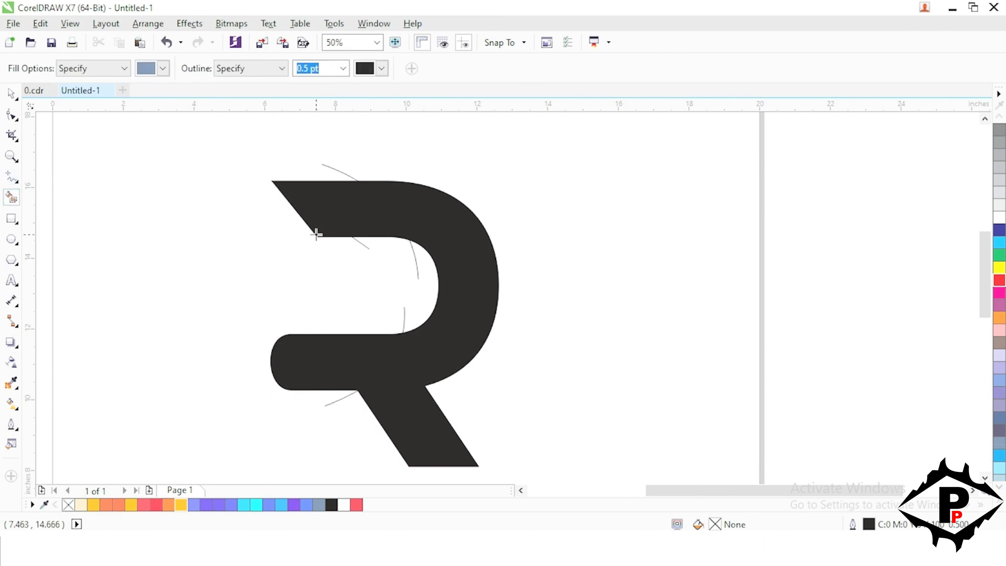
click(315, 226)
click(357, 217)
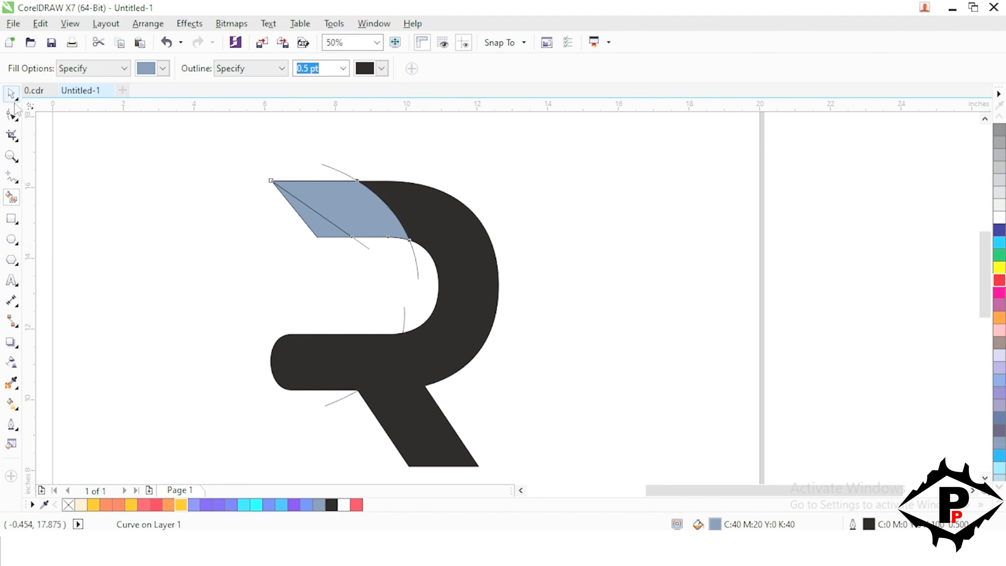
key(ctrl+z)
- Recolor the R's main shape to red #FF3B49
click(11, 94)
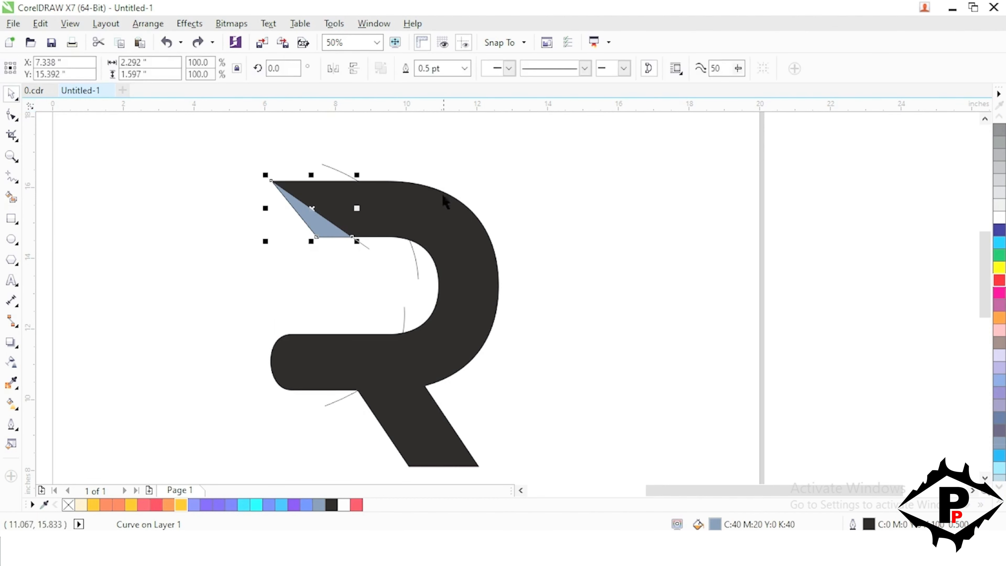
click(443, 198)
click(356, 505)
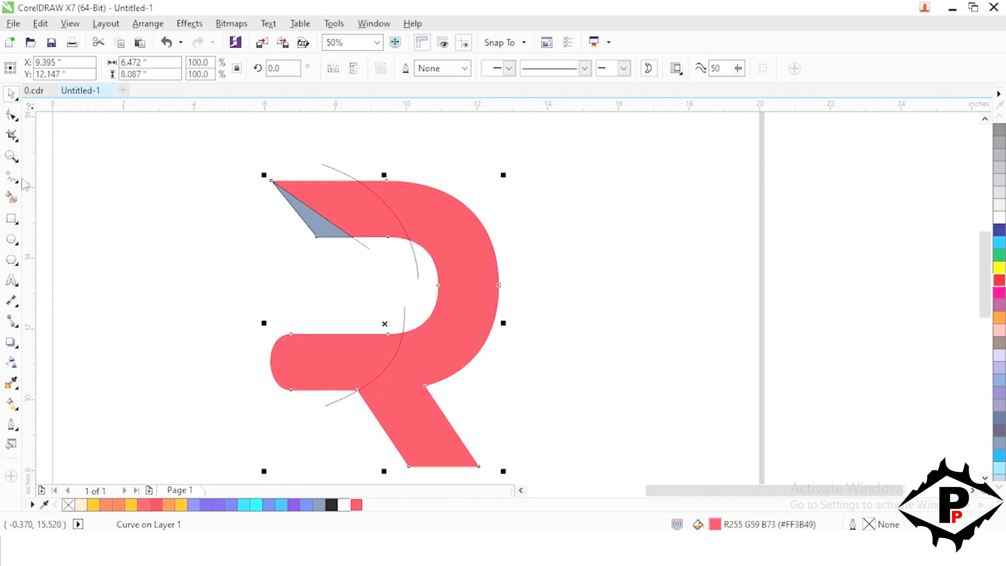
- Reshape the upper dividing curve to about 3.47 by 3.23 inches by moving both end nodes and raising its upper handle
click(11, 118)
scroll(462, 258, up, 1)
click(373, 299)
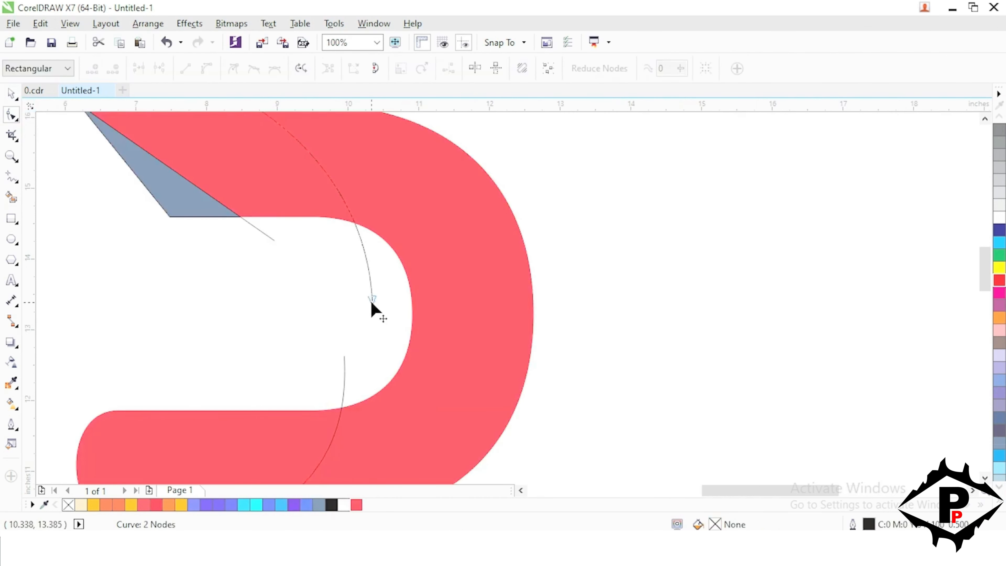
drag(373, 299, 507, 411)
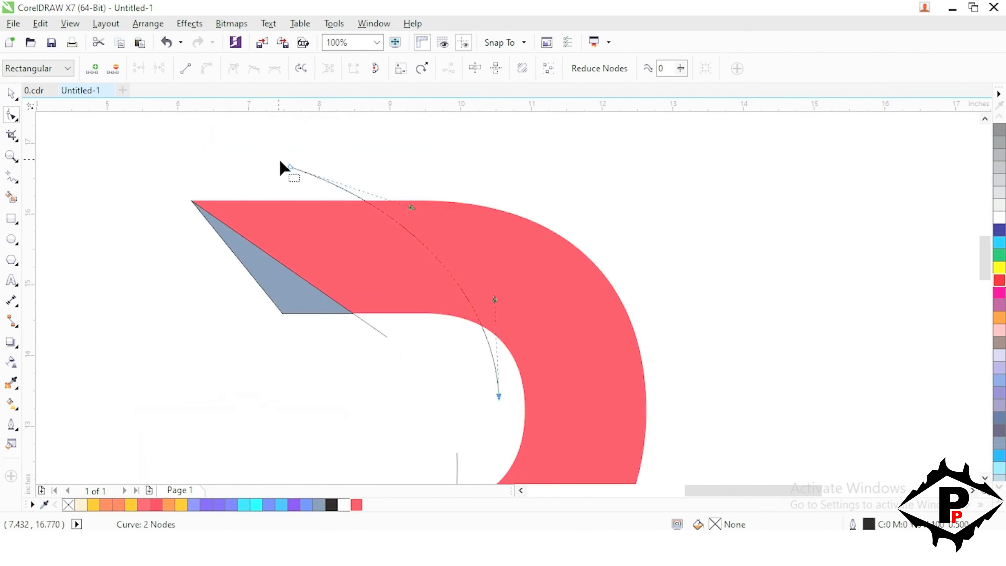
drag(291, 167, 252, 168)
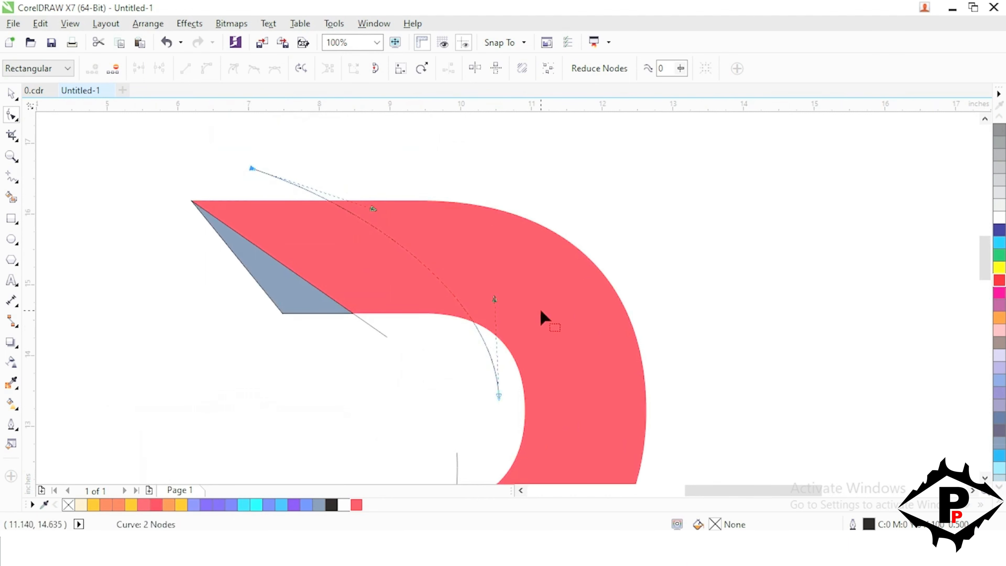
drag(375, 210, 385, 201)
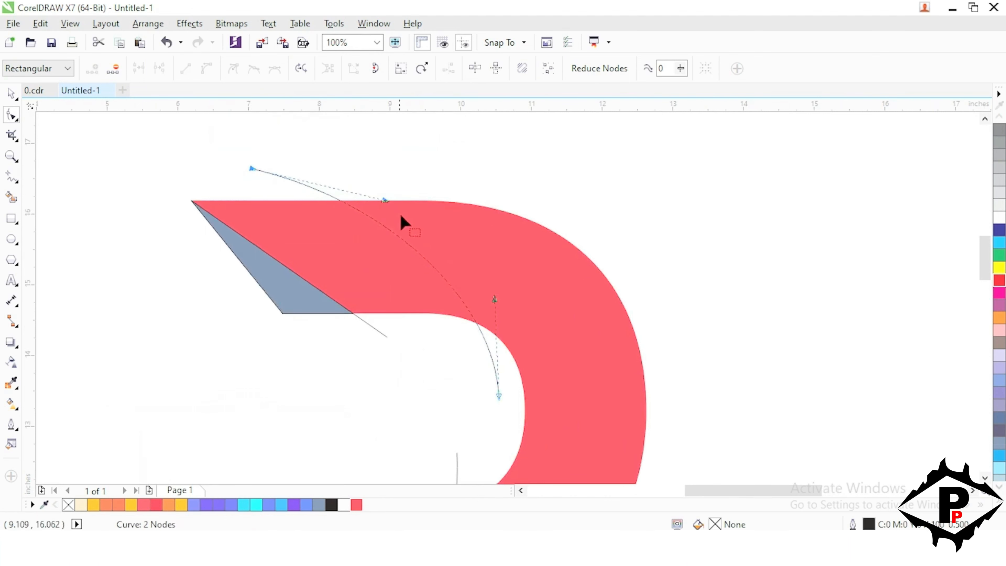
click(11, 94)
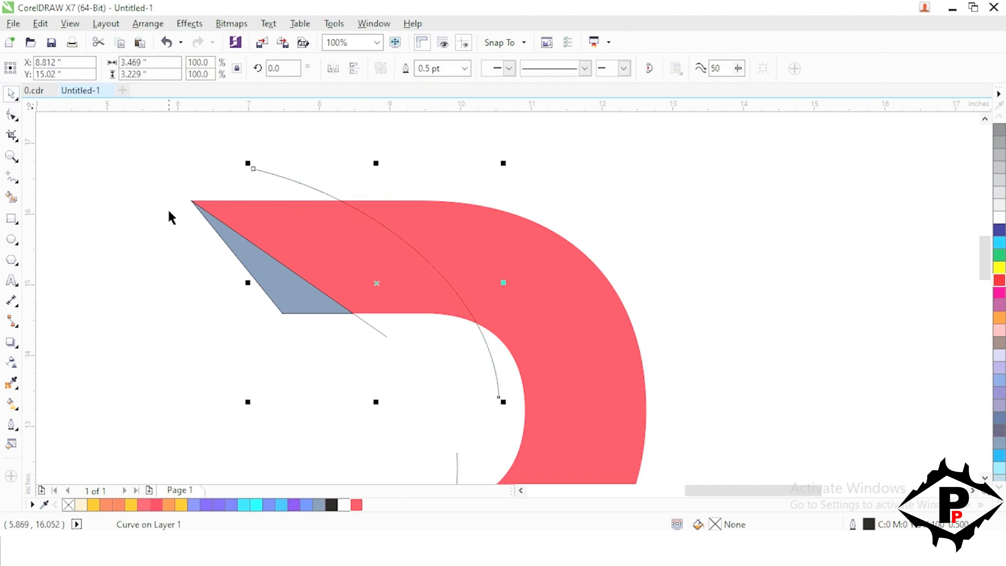
click(168, 213)
- Smart-fill the rest of the R's top arm and its lower arm up to the dividing curves
scroll(287, 225, down, 2)
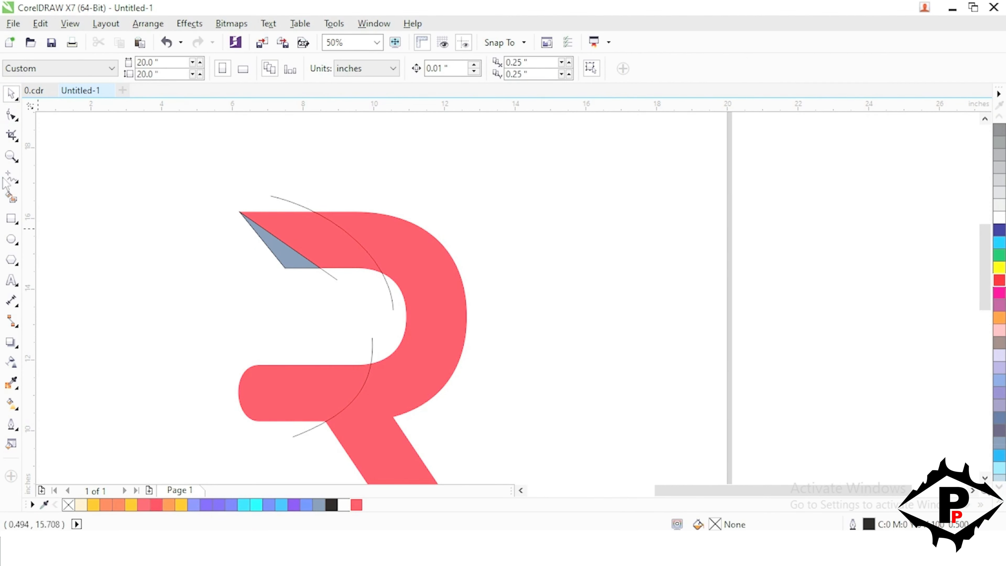
click(12, 199)
click(308, 240)
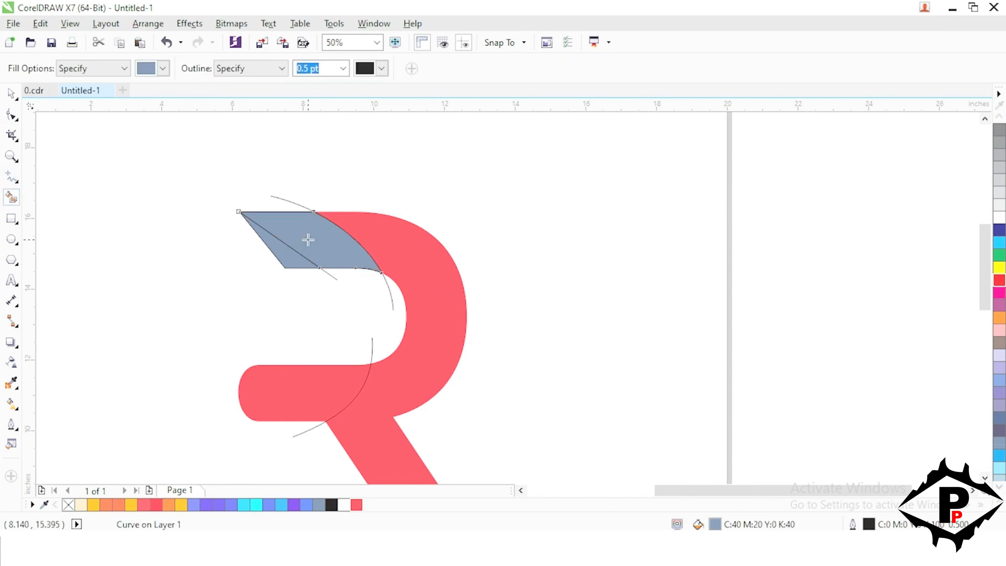
click(329, 377)
scroll(326, 349, down, 3)
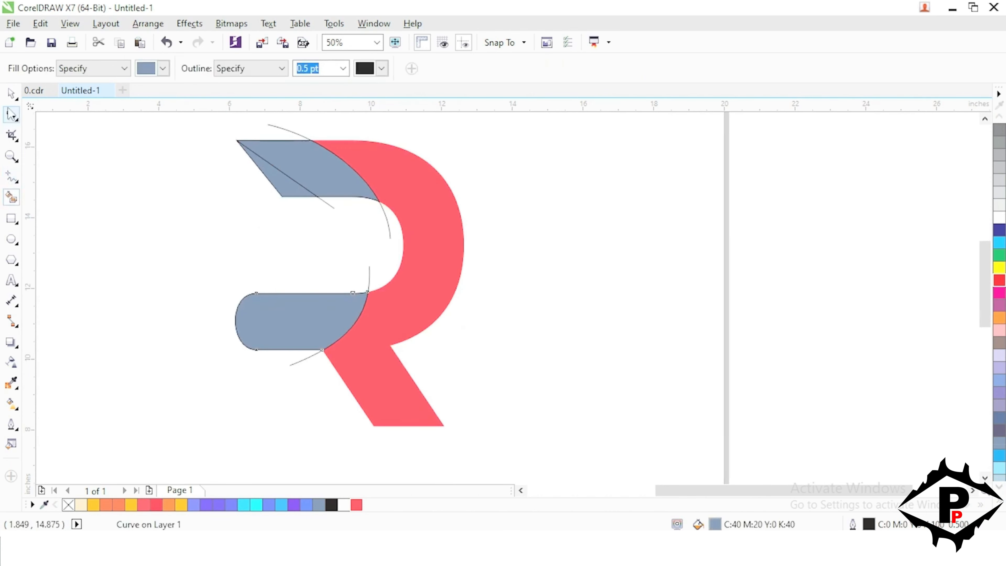
- Delete the straight diagonal line and both curved dividing lines, keeping the filled sections
key(space)
scroll(223, 257, up, 2)
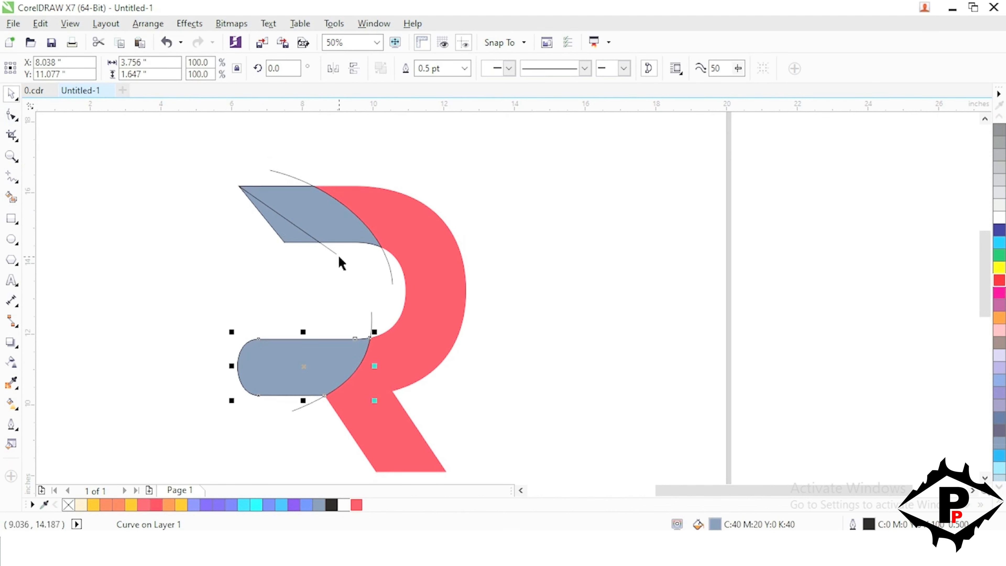
click(331, 251)
key(Escape)
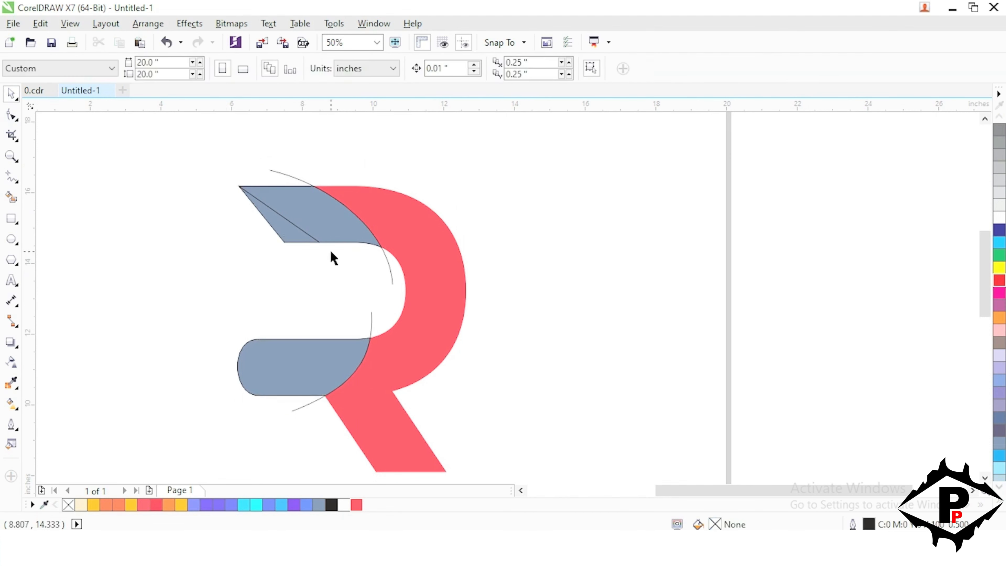
click(391, 275)
key(Delete)
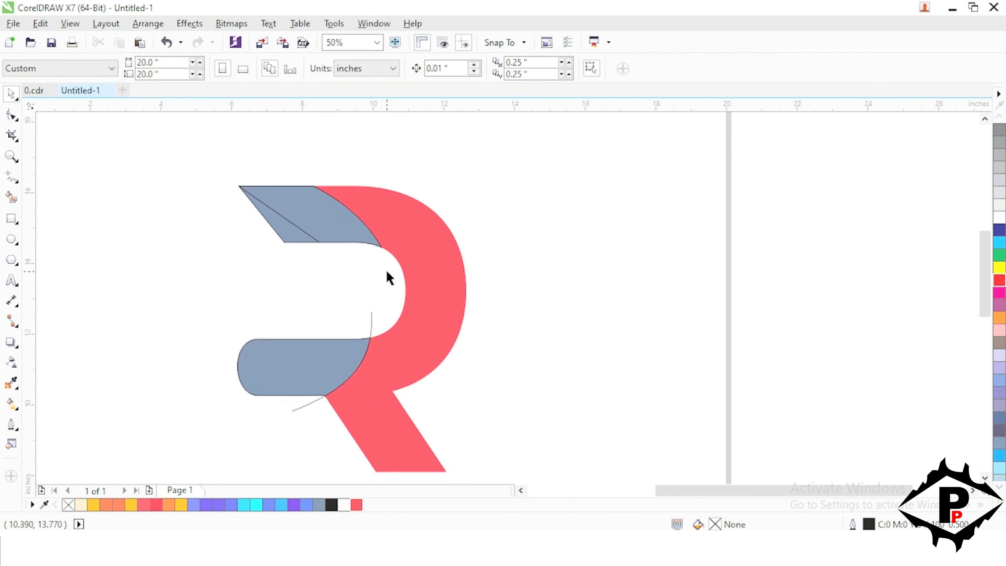
click(371, 325)
key(Delete)
- Apply a linear fountain fill from cream to yellow along the triangular tip and adjust both gradient ends within the shape
click(14, 405)
click(256, 204)
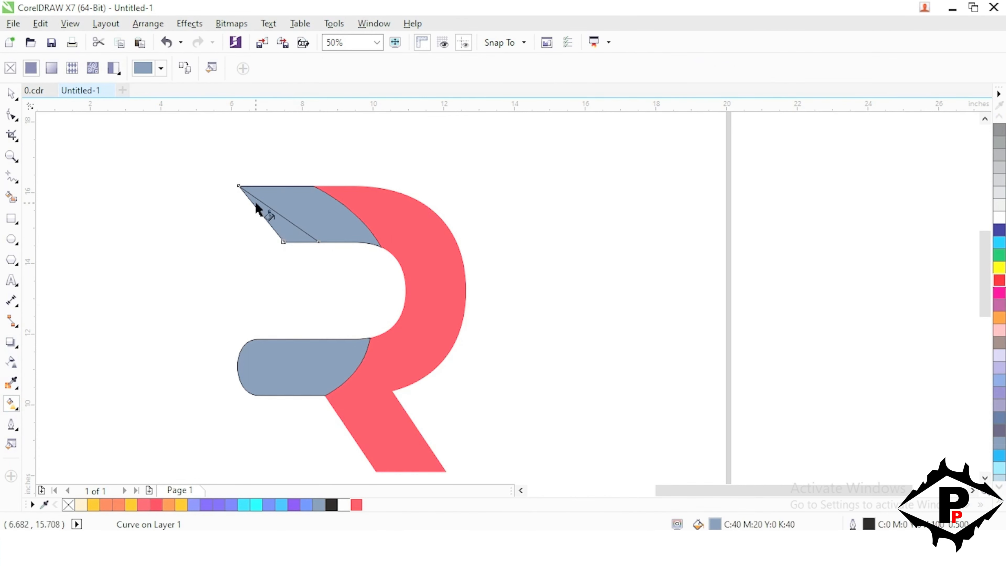
drag(256, 204, 304, 246)
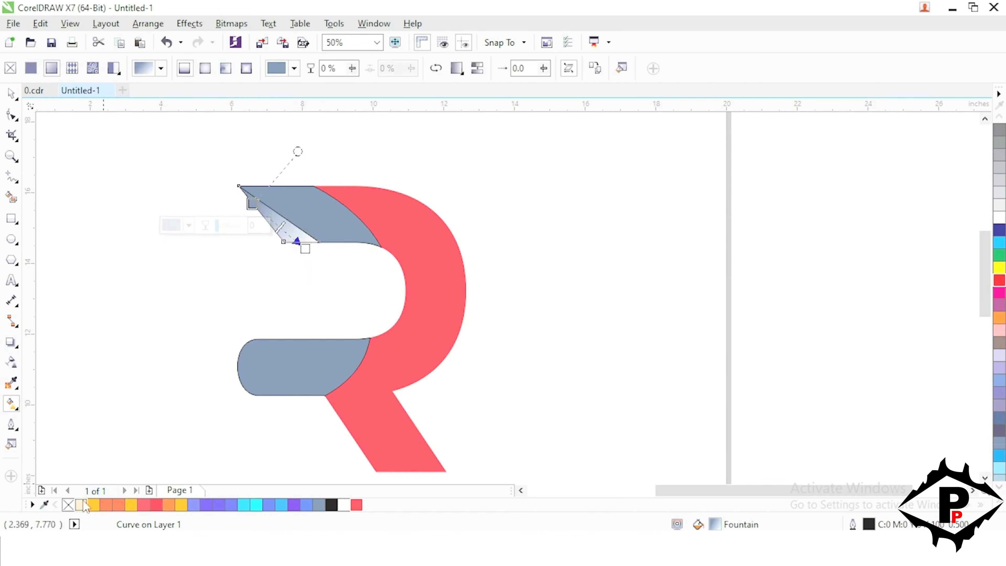
click(84, 506)
click(305, 249)
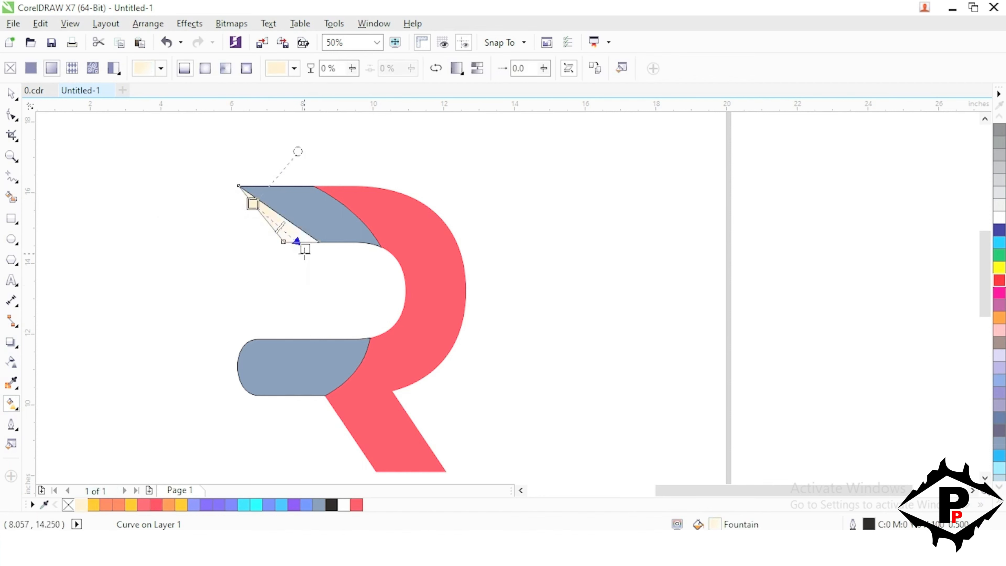
click(98, 505)
scroll(295, 244, up, 2)
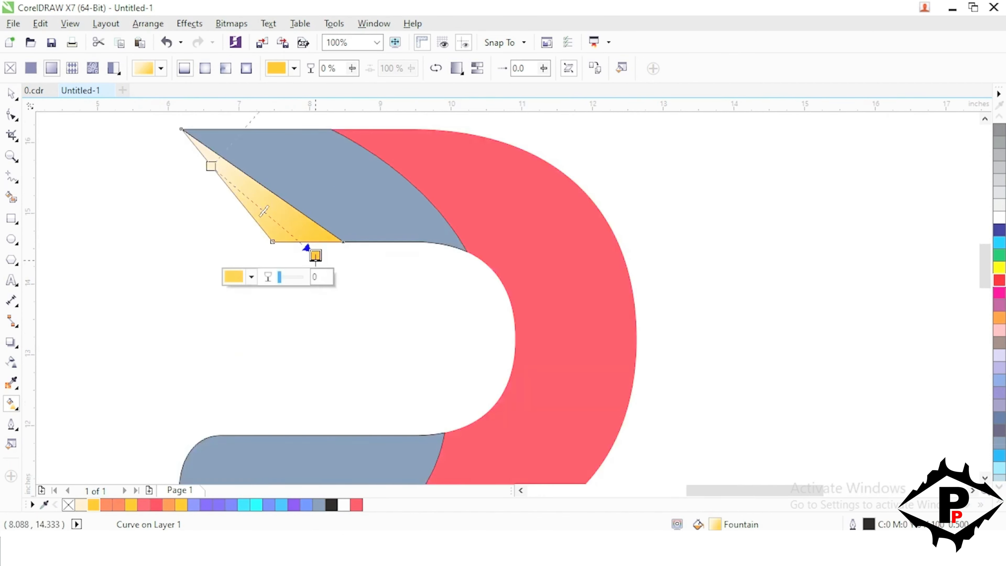
drag(212, 166, 193, 137)
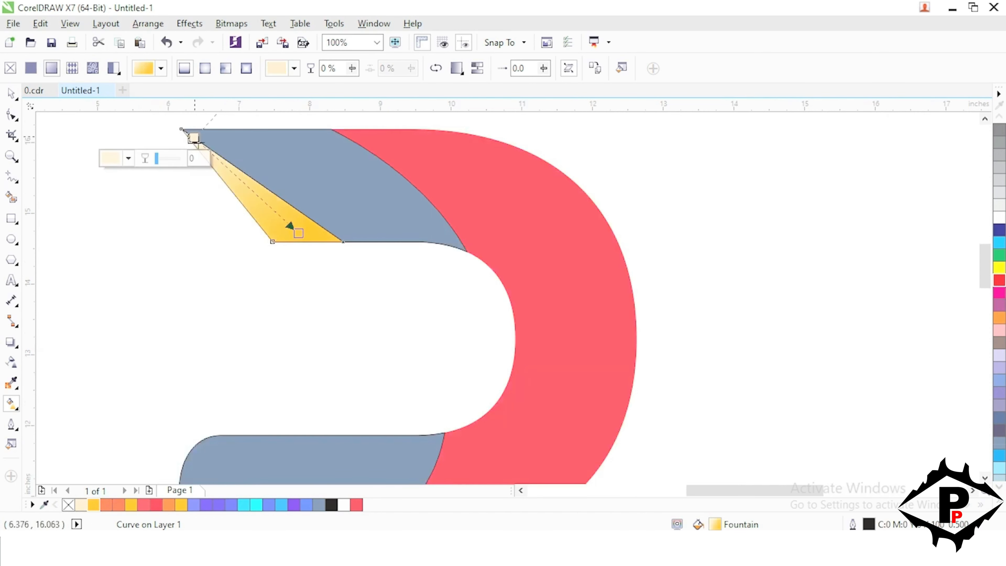
drag(298, 233, 289, 228)
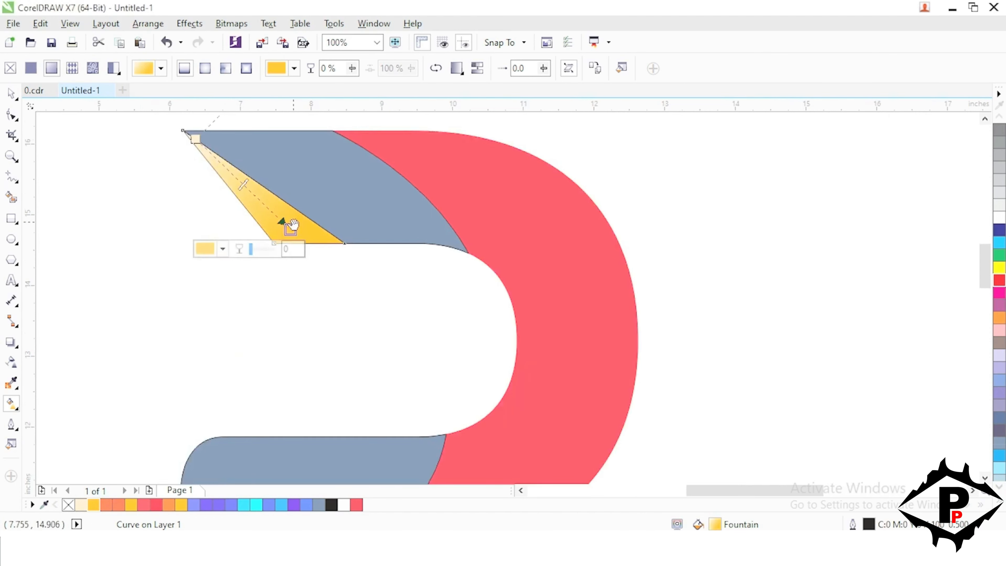
- Apply a linear fountain fill along the larger top-arm section with an orange start and a yellow stop at 26%
scroll(277, 224, up, 2)
click(215, 222)
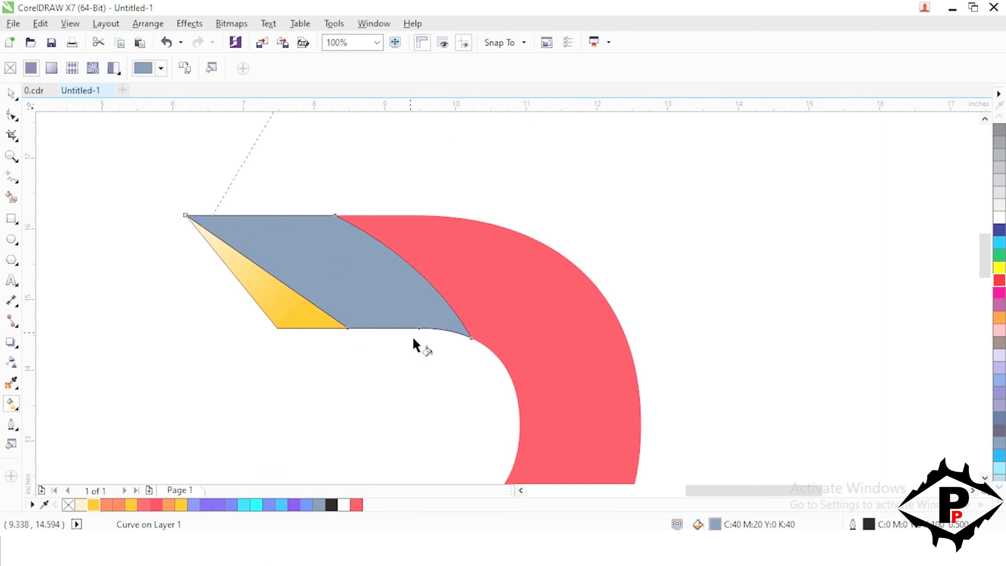
drag(410, 336, 181, 217)
click(211, 215)
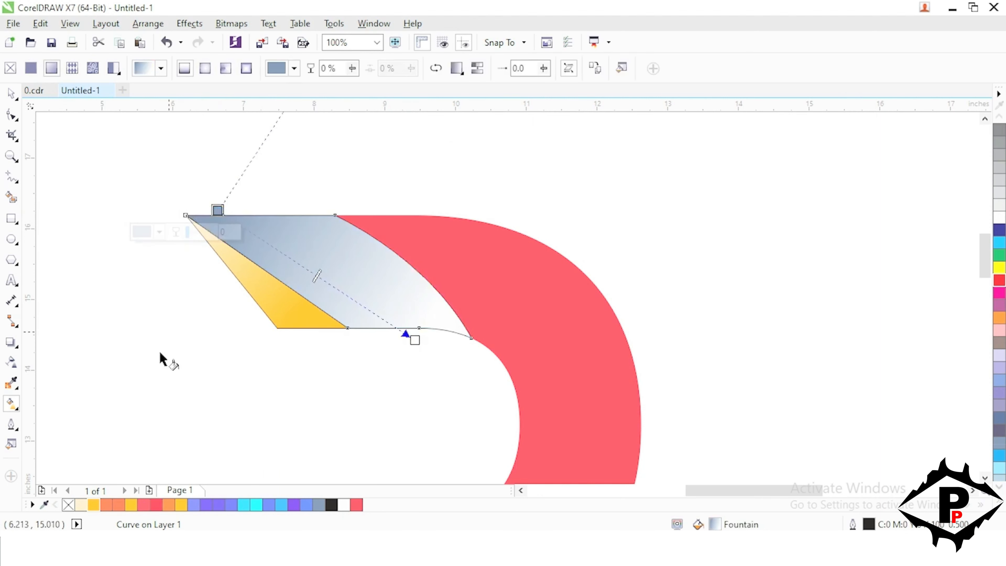
click(105, 505)
double_click(269, 244)
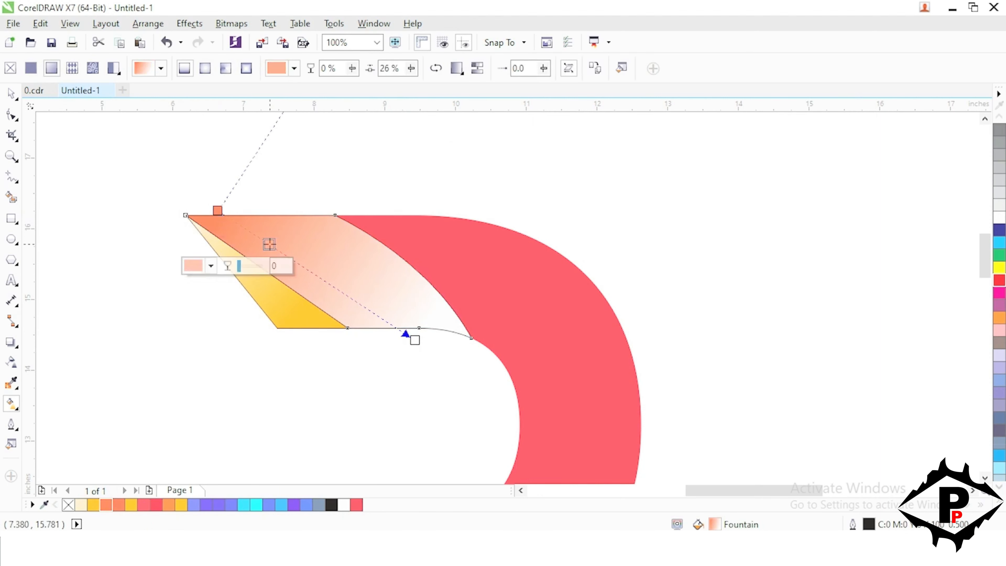
click(131, 505)
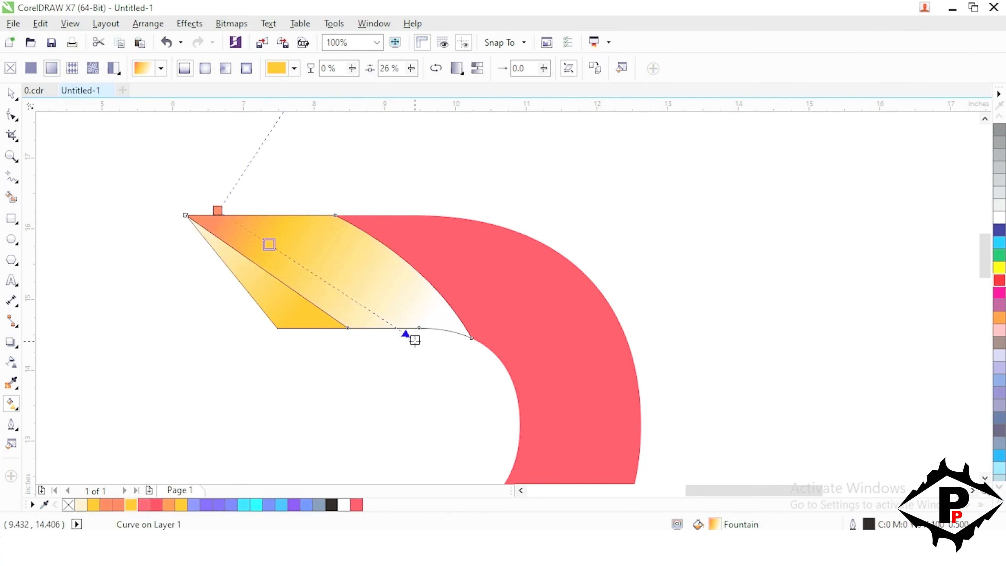
- Color the top-arm gradient's end pink-red, extend both ends beyond the section, and move the yellow stop to 41%
drag(414, 341, 424, 349)
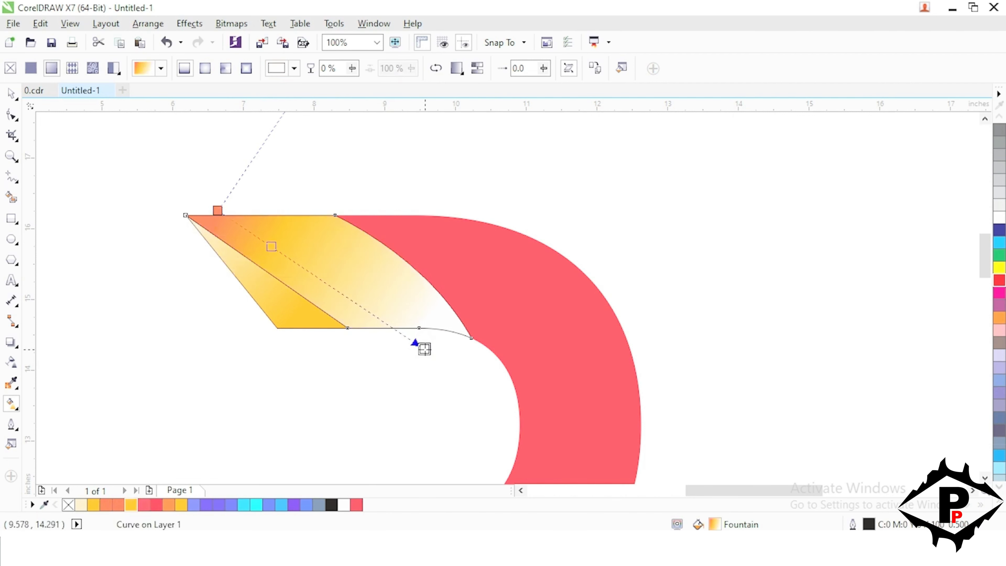
click(144, 506)
drag(430, 357, 452, 375)
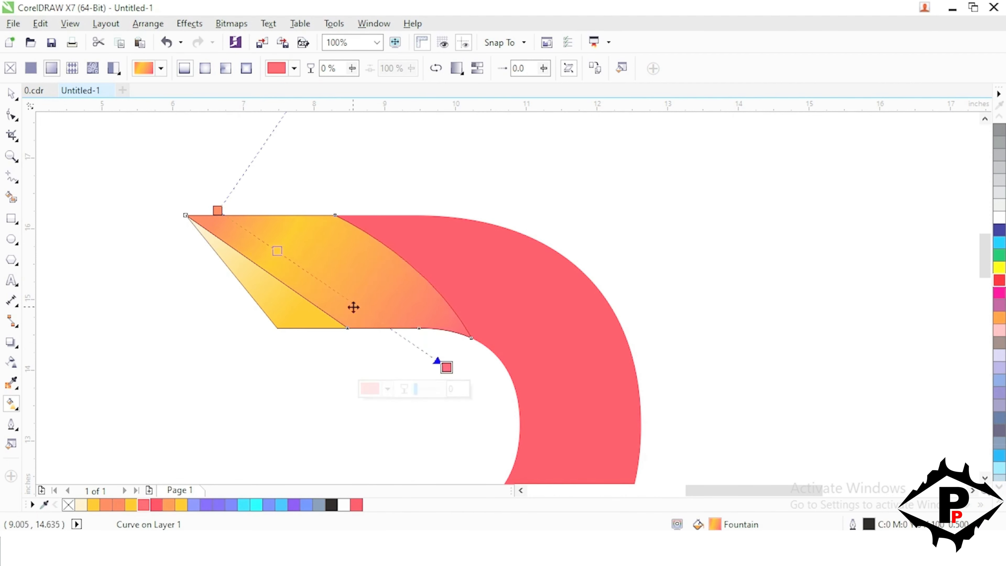
drag(280, 253, 317, 271)
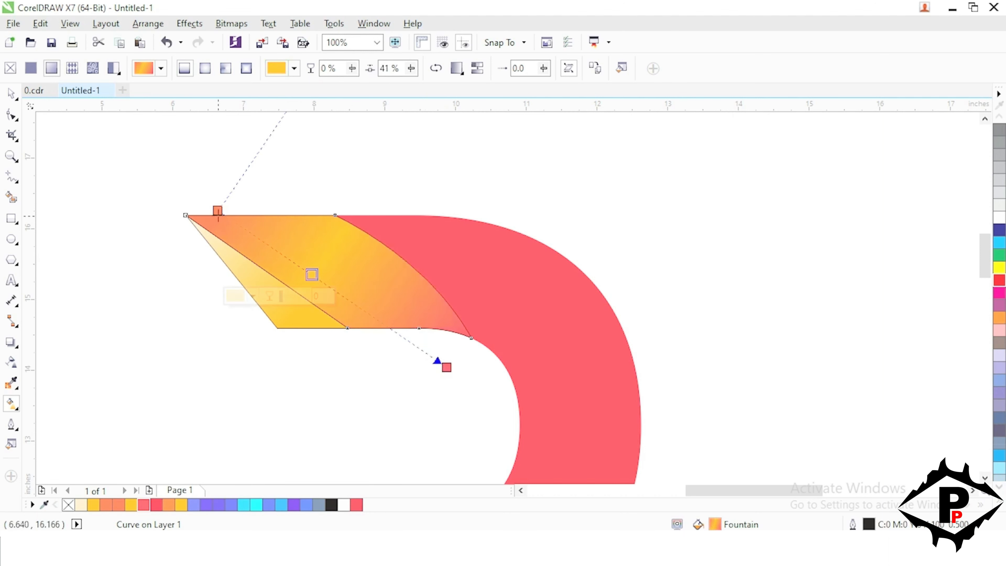
drag(218, 210, 188, 195)
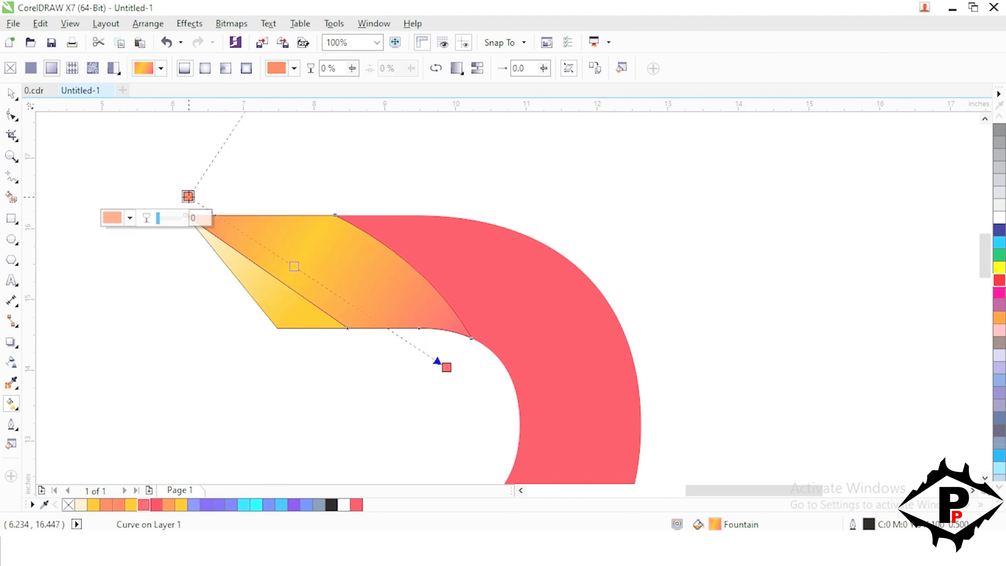
click(11, 94)
click(142, 296)
- Apply a linear fountain fill from the upper bowl down to the leg's foot and move its start to the bowl's top edge
drag(231, 312, 177, 285)
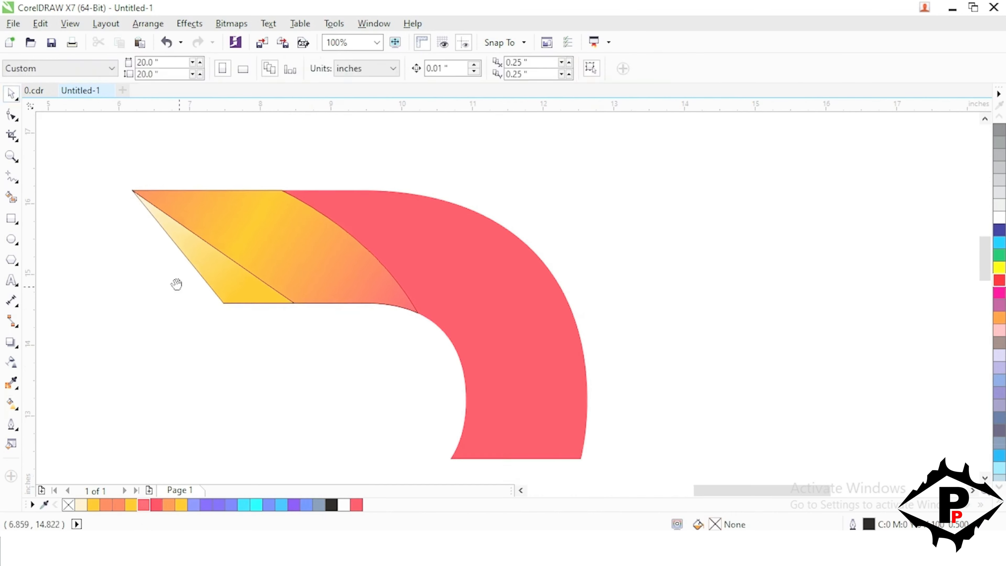
click(437, 262)
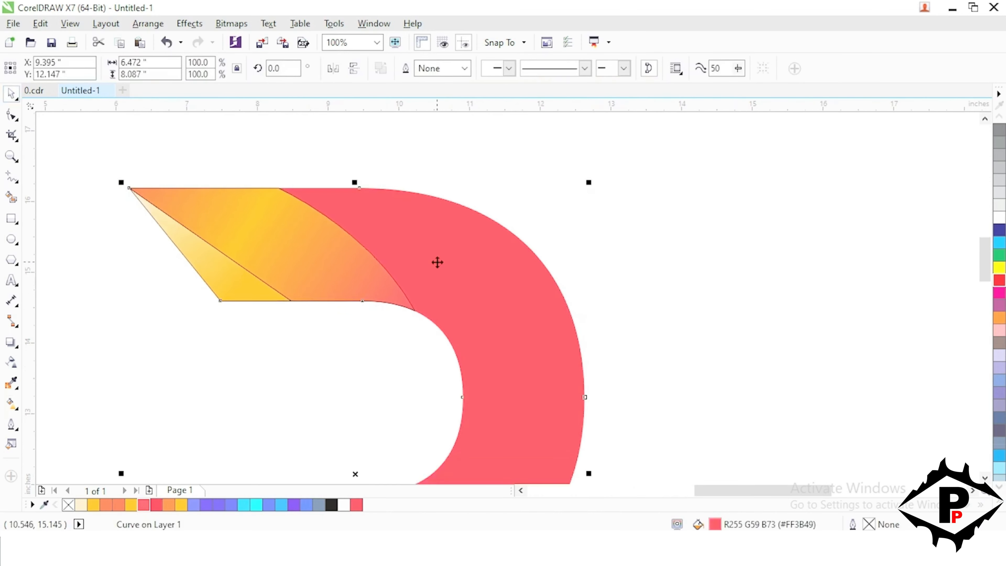
click(12, 404)
scroll(429, 223, down, 2)
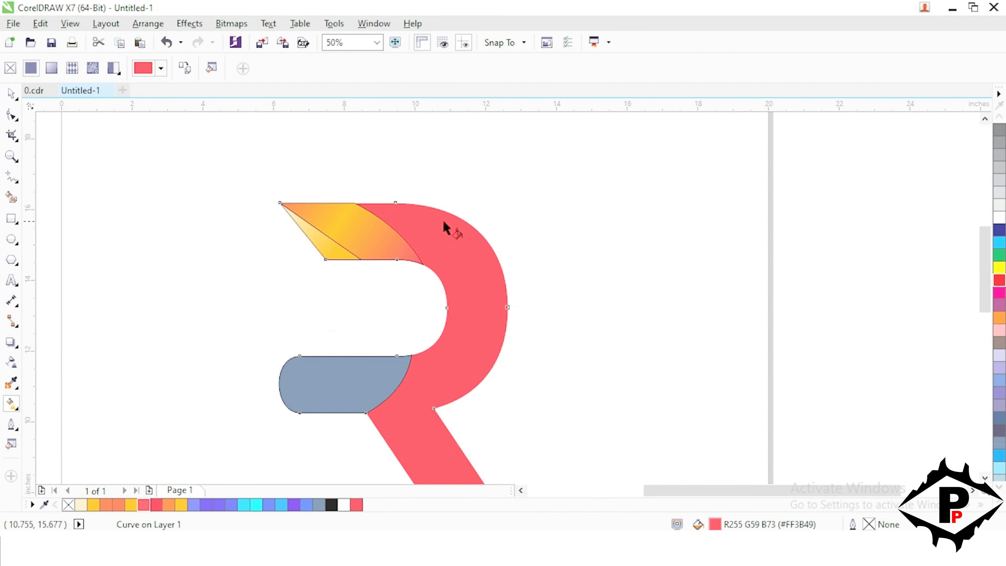
drag(443, 222, 462, 481)
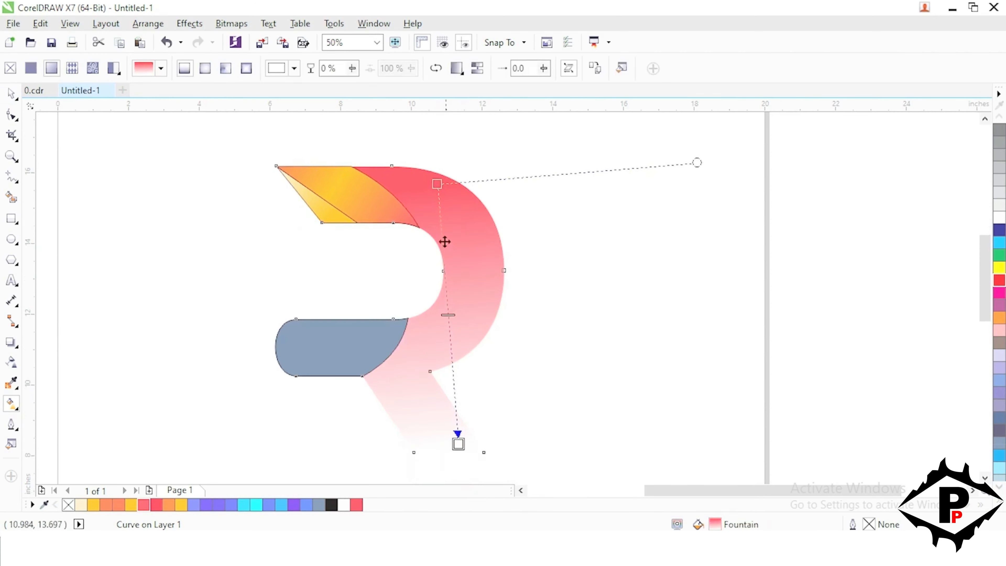
click(438, 184)
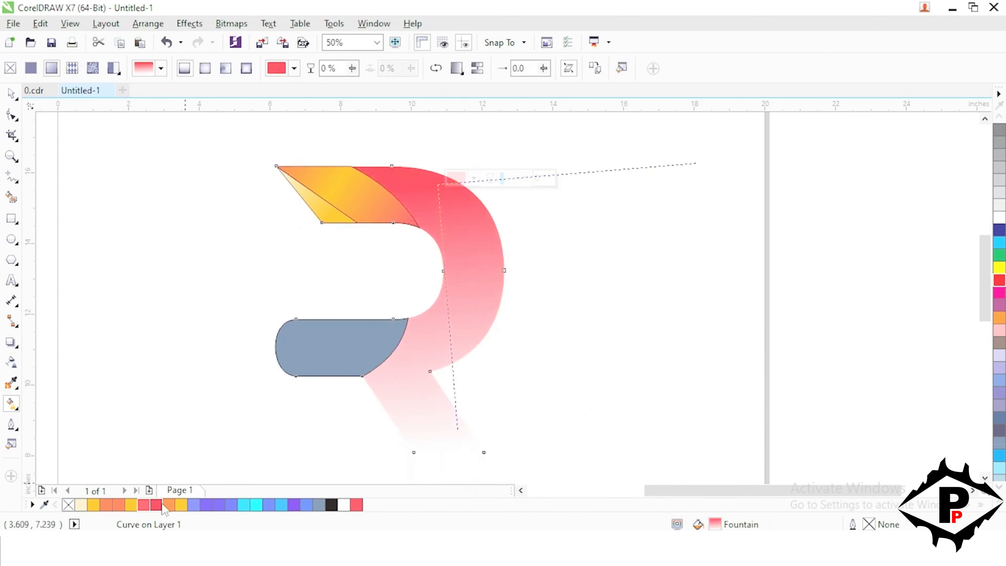
drag(437, 184, 404, 160)
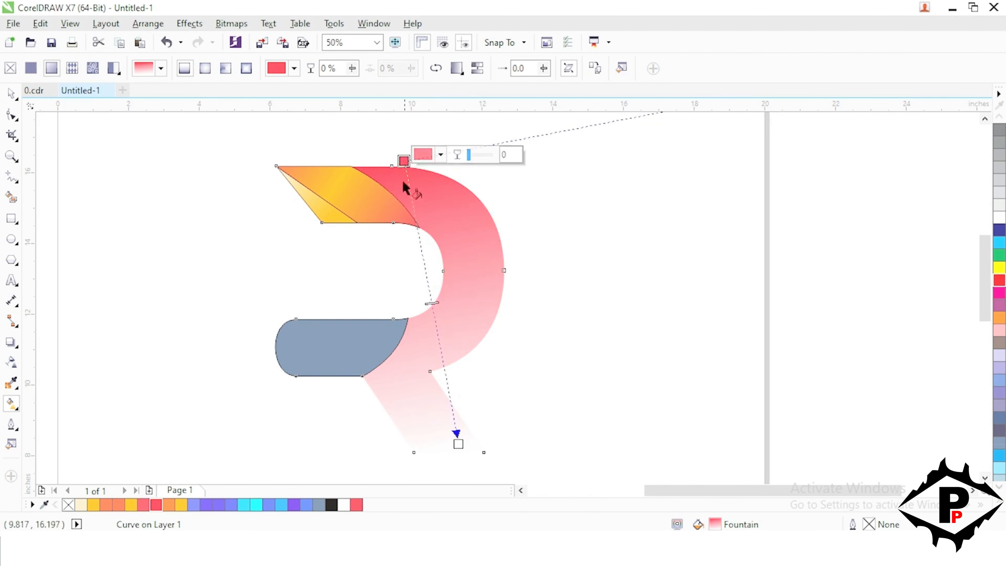
- Color the bowl-and-leg gradient's start orange, add a yellow stop at 41%, and color its end pink-red
click(169, 505)
double_click(426, 276)
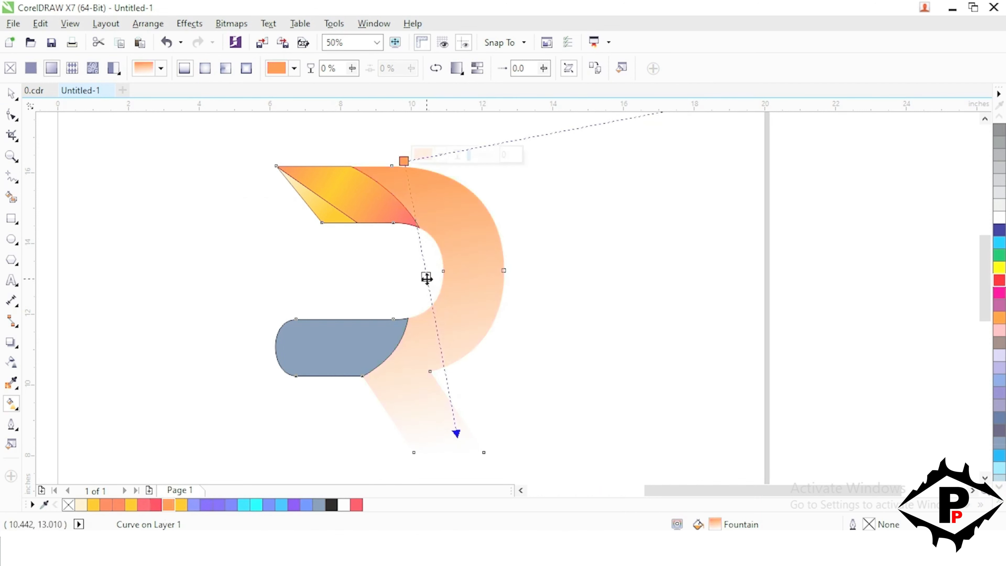
click(181, 504)
scroll(441, 405, down, 2)
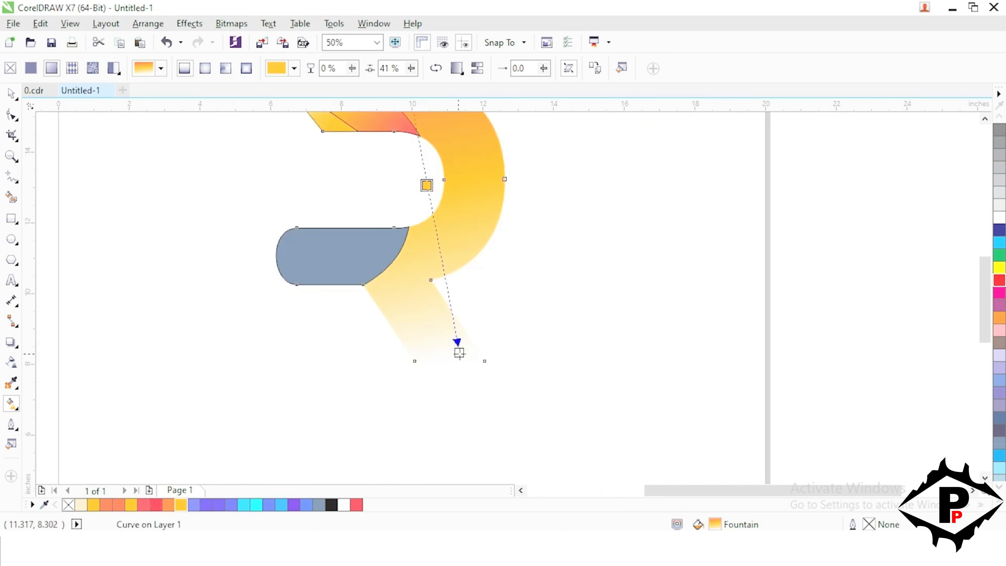
click(459, 352)
click(143, 504)
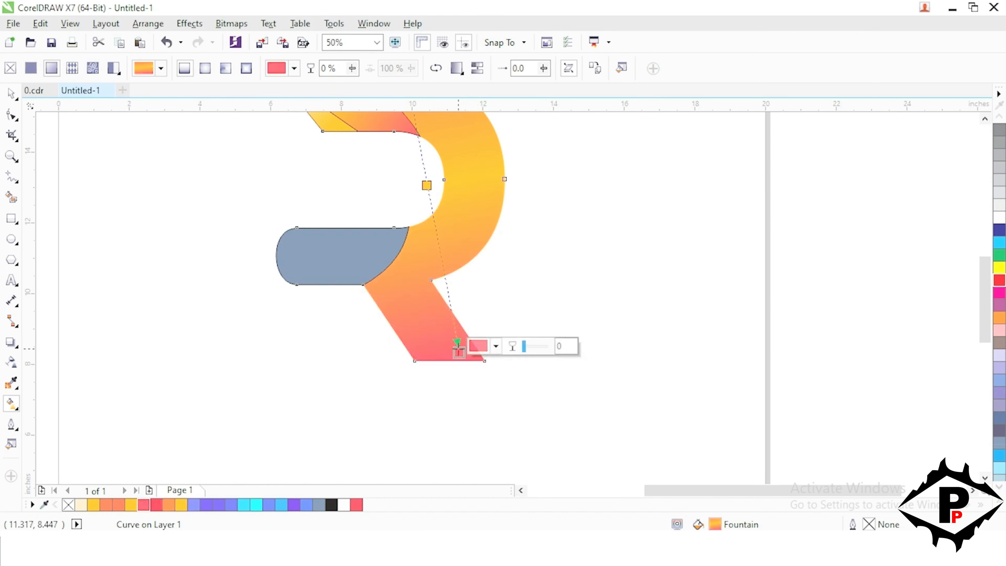
- Move the bowl-and-leg gradient's end toward the foot's outer corner and shift its yellow stop to 48%
drag(459, 352, 473, 359)
scroll(472, 355, up, 2)
drag(460, 285, 465, 306)
click(12, 97)
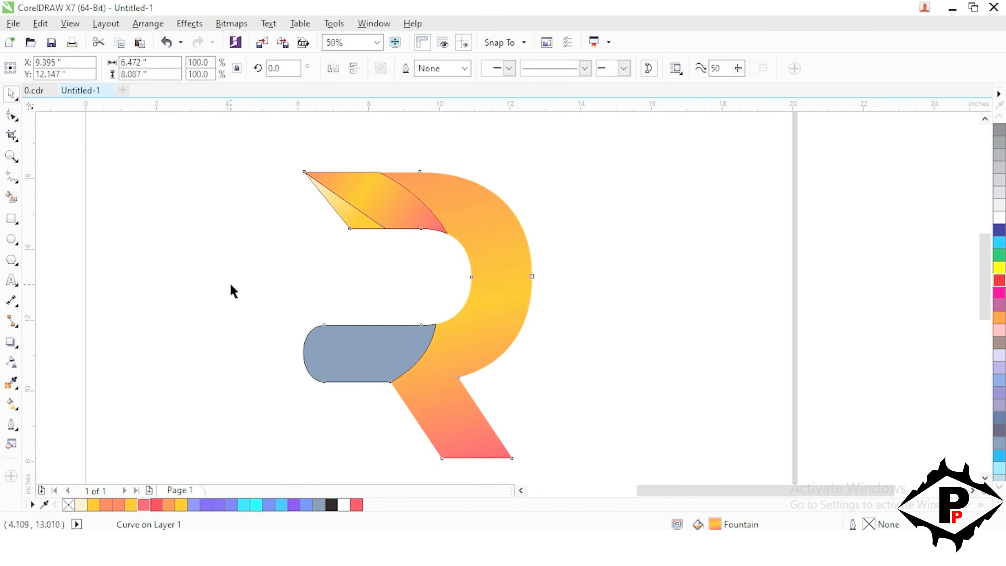
click(229, 288)
- Apply a linear fountain fill along the lower arm, from yellow at the bowl to pink-red at the rounded end
click(367, 352)
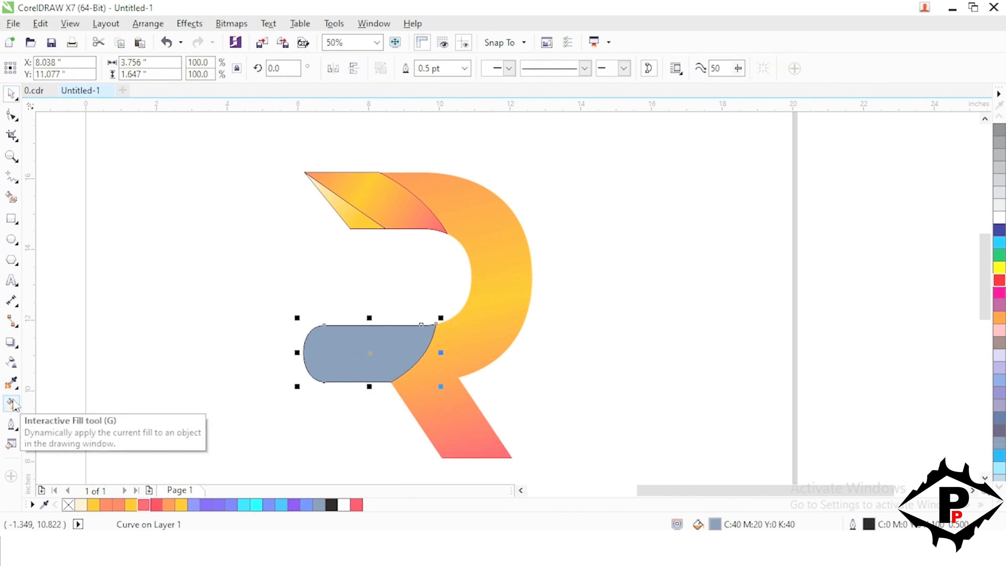
click(11, 403)
drag(303, 348, 412, 345)
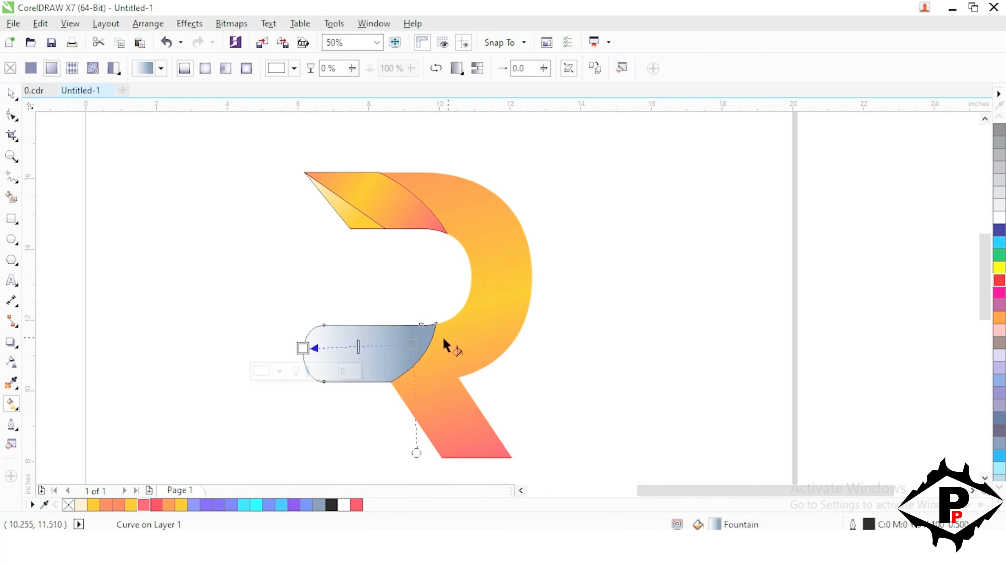
click(413, 346)
click(132, 505)
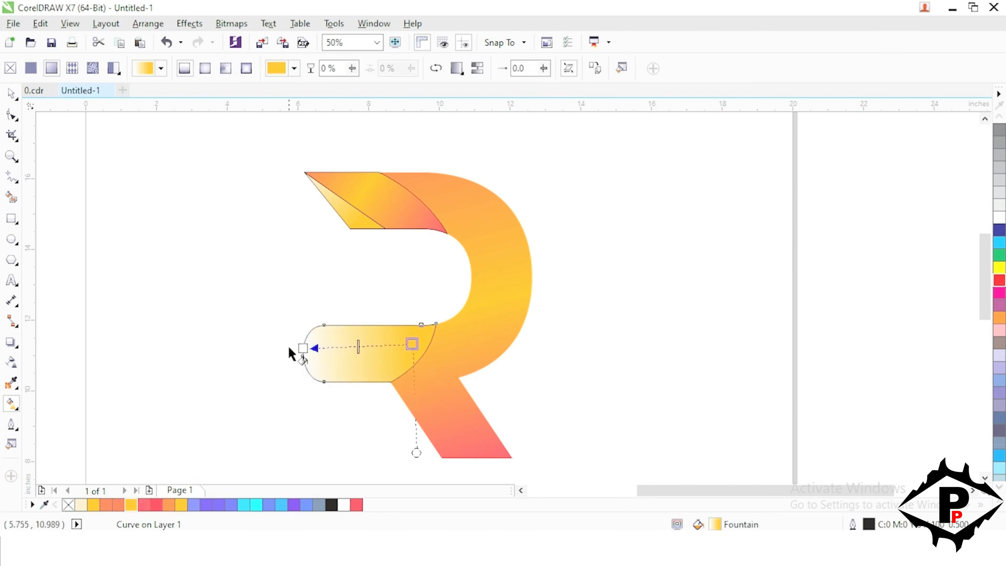
click(303, 348)
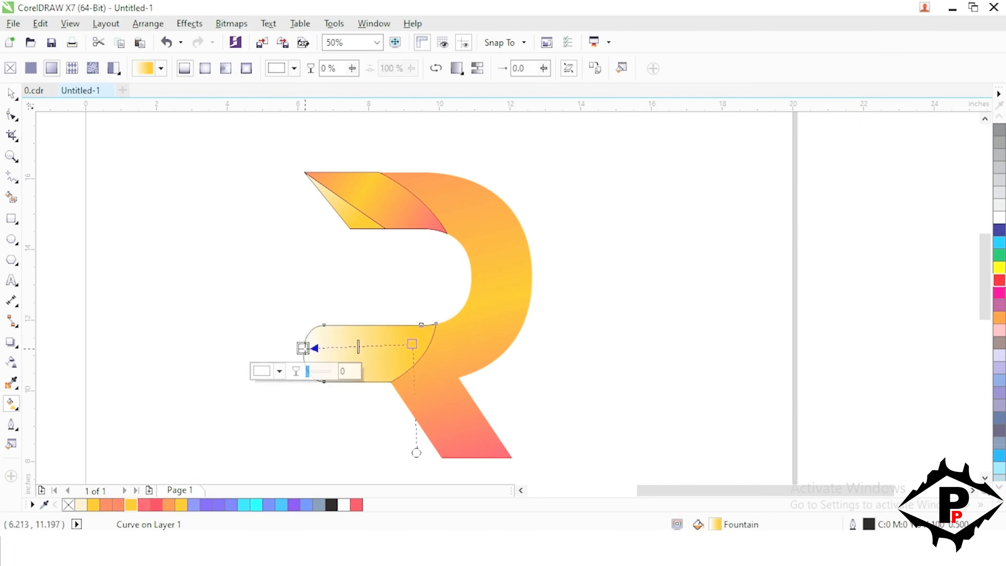
click(144, 505)
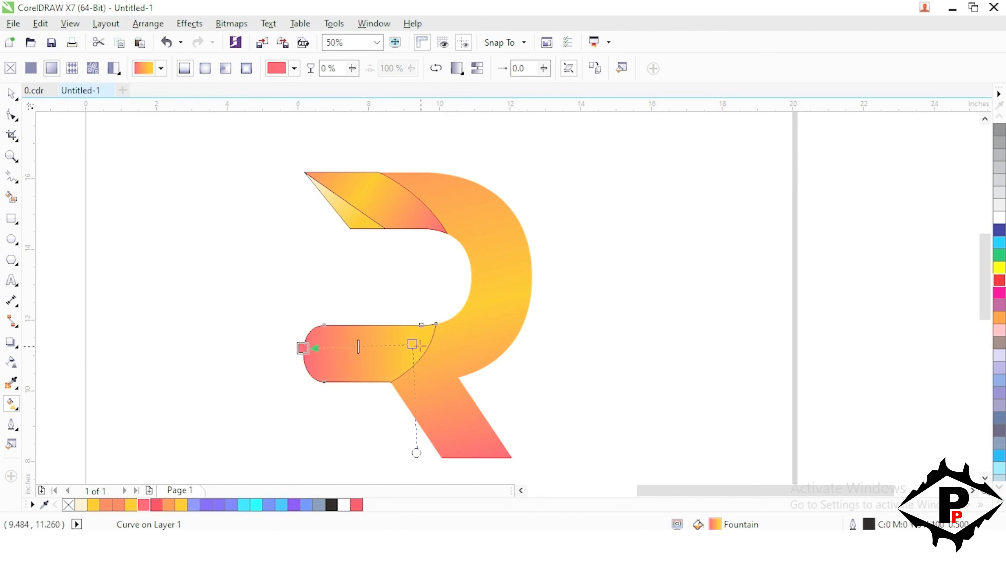
- Extend both ends of the lower-arm gradient slightly beyond the section's edges
drag(422, 347, 452, 341)
drag(310, 349, 261, 355)
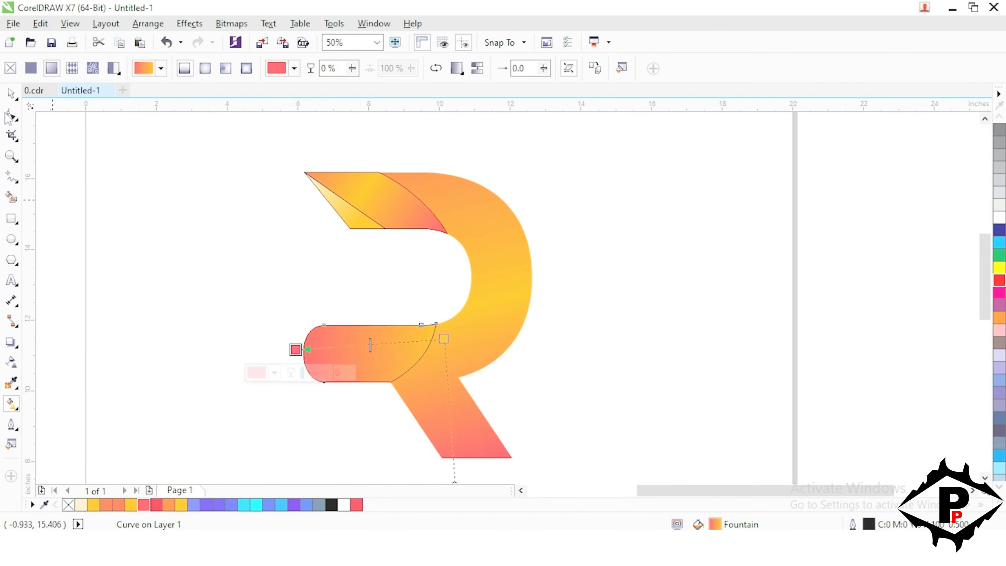
click(11, 94)
click(343, 277)
- Remove the outlines from all four sections of the R
scroll(329, 272, down, 1)
scroll(348, 247, up, 1)
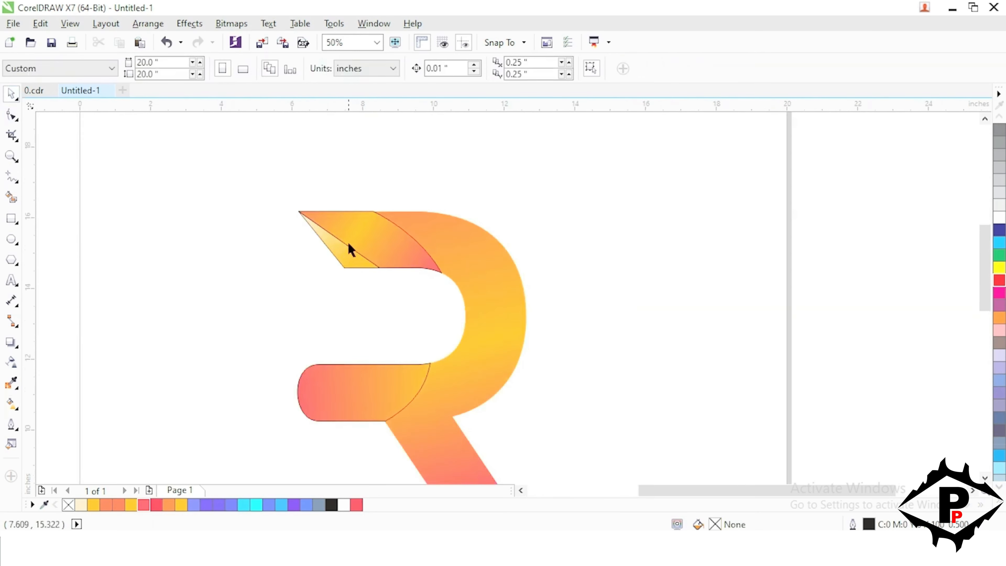
scroll(302, 216, down, 1)
drag(266, 170, 452, 382)
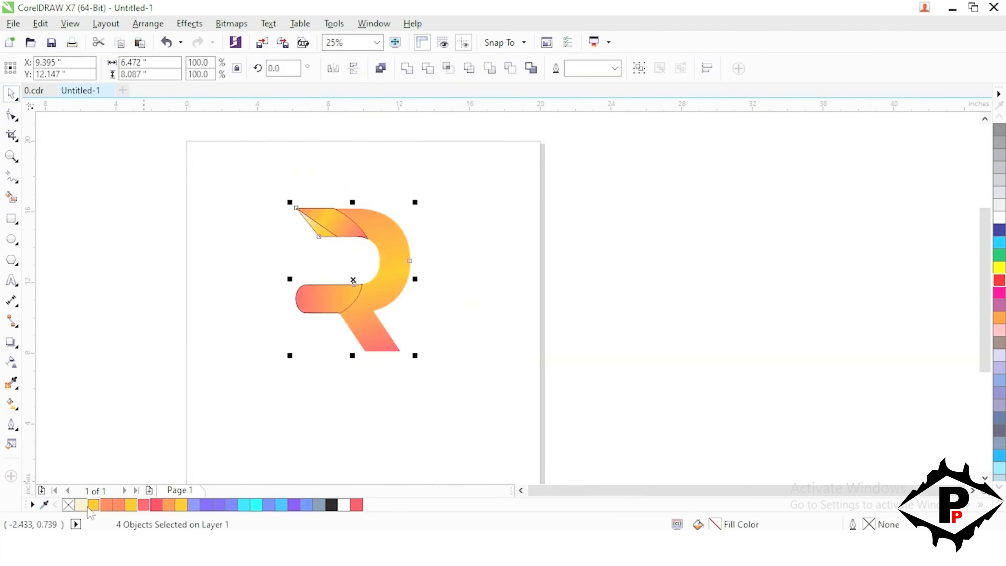
right_click(68, 505)
- Extend the top-arm gradient's pink-red end into the bowl and move its yellow stop to 52%
click(345, 222)
scroll(371, 223, up, 1)
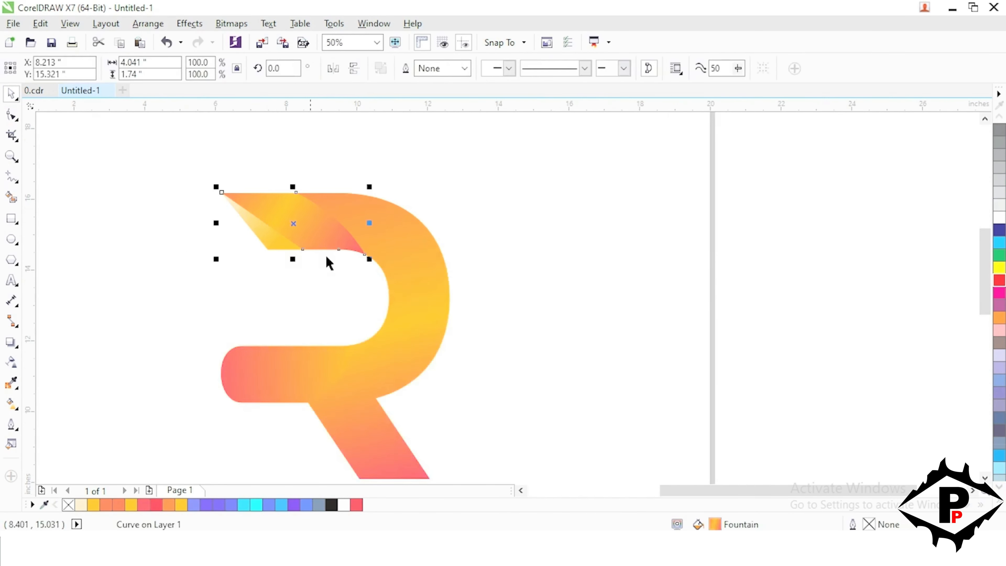
click(11, 403)
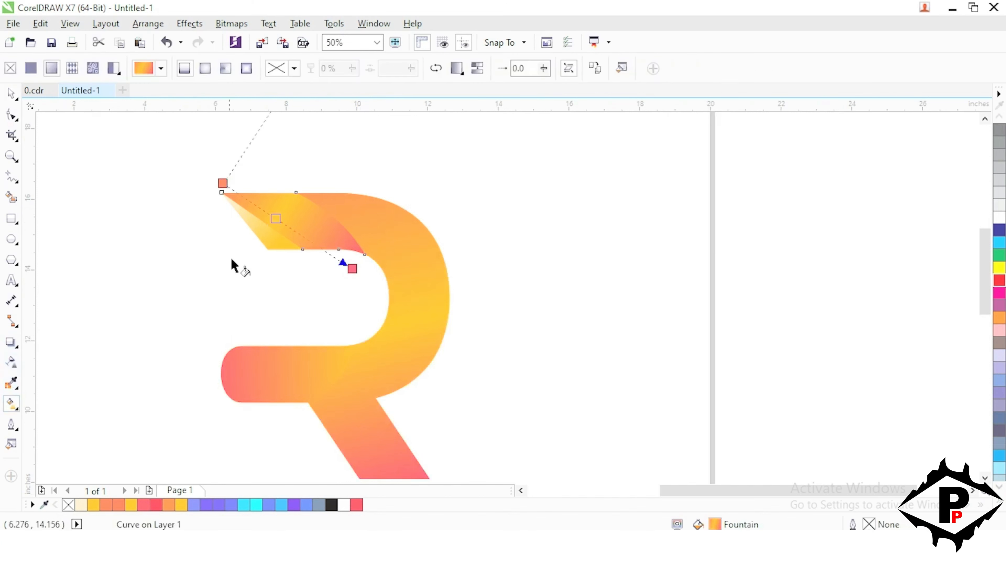
double_click(311, 241)
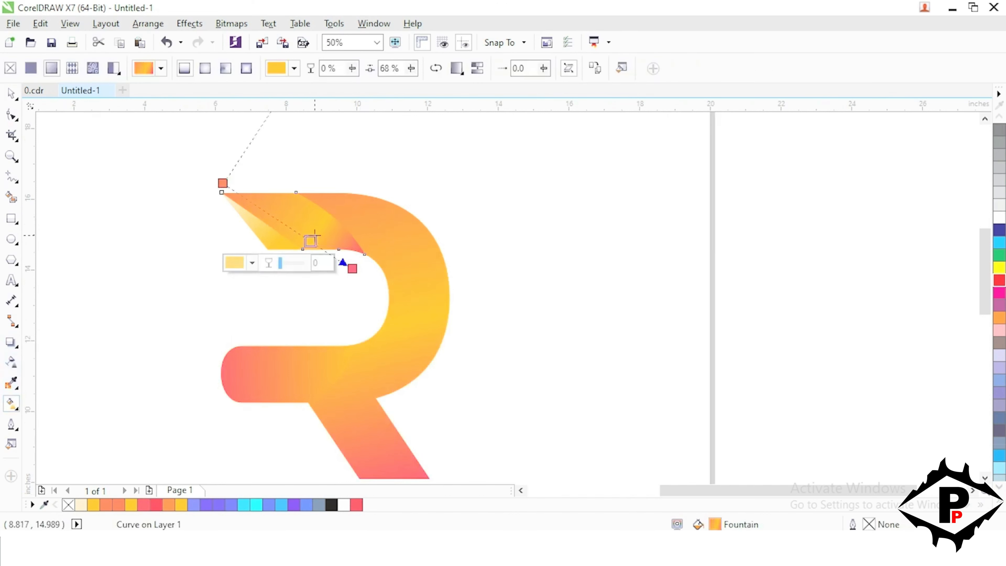
drag(311, 241, 292, 228)
drag(353, 269, 415, 301)
click(323, 244)
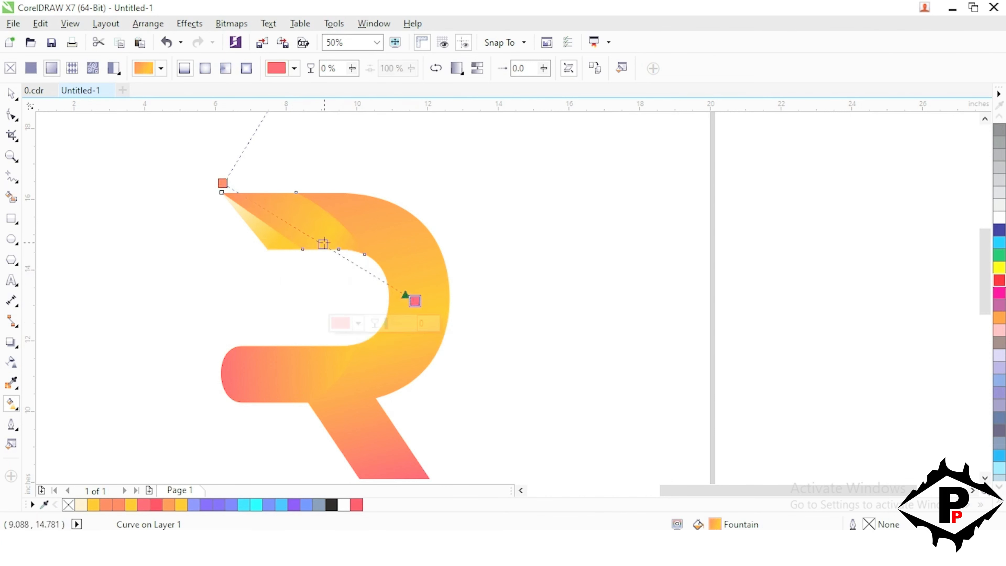
- Pull the top-arm gradient's pink-red end back to the bowl's inner edge and set its middle stop to yellow after trying orange
click(169, 506)
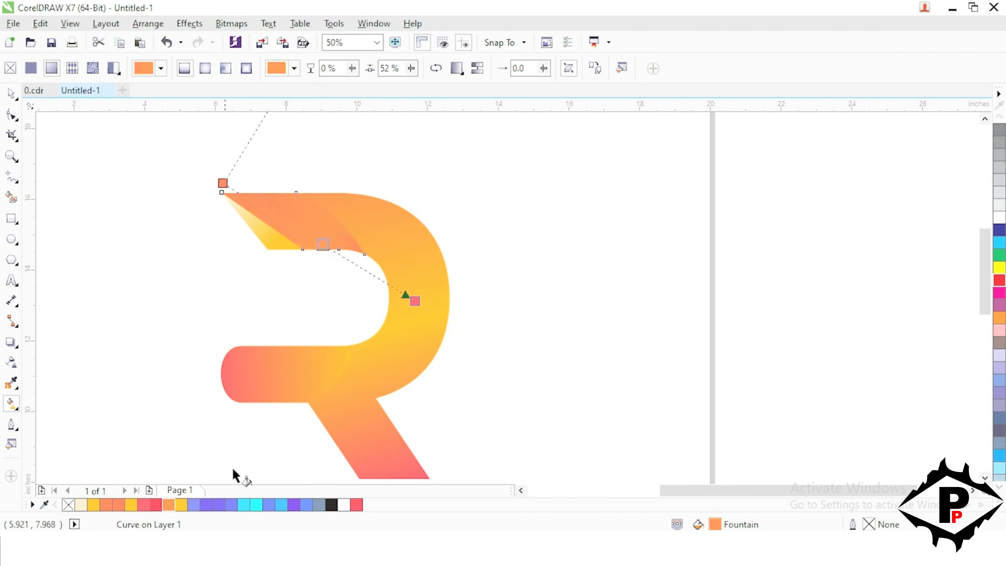
drag(414, 301, 375, 278)
click(302, 233)
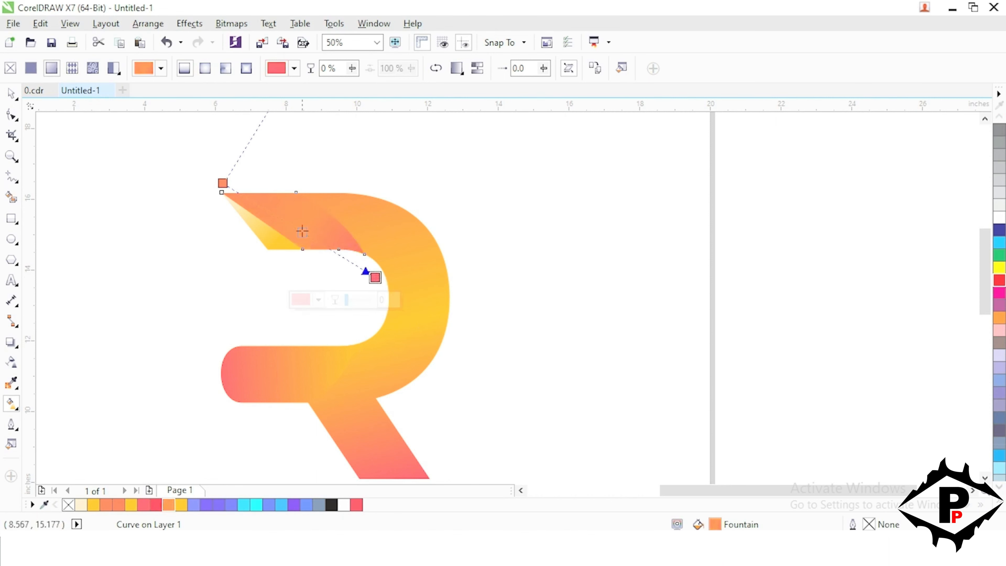
click(99, 507)
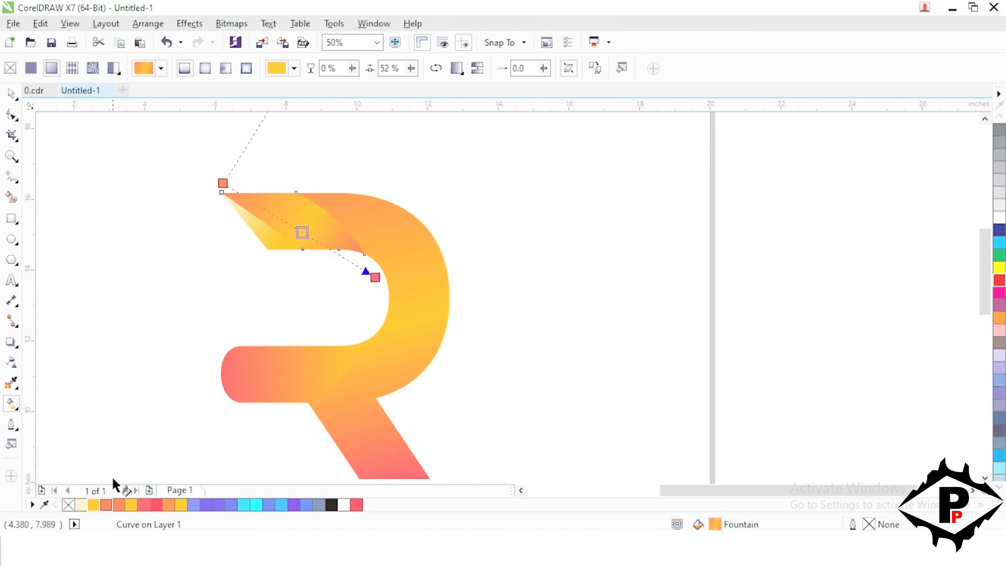
- Move the bowl-and-leg gradient's start to the top edge near the top-arm seam and recolor it a deeper orange
click(351, 224)
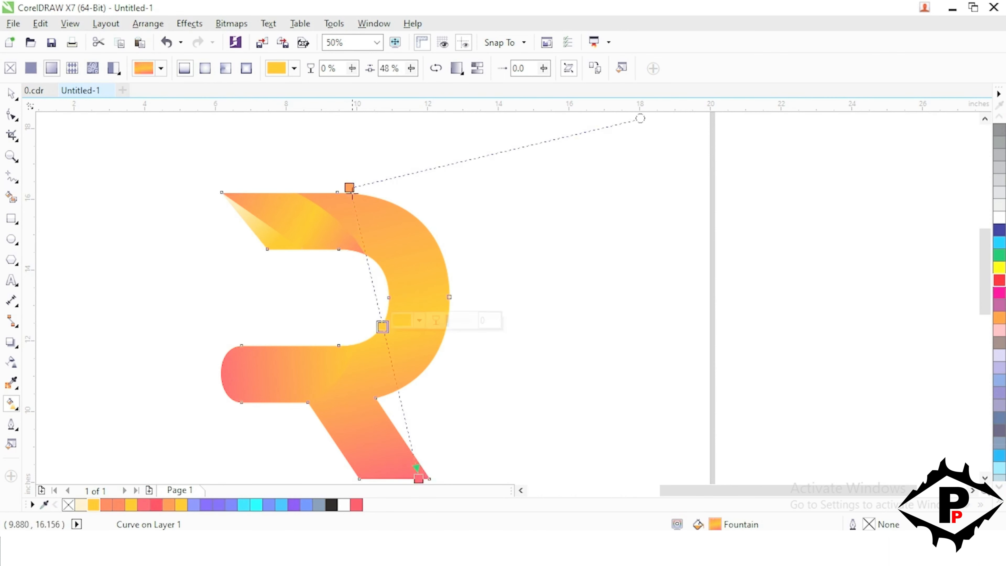
drag(350, 188, 357, 216)
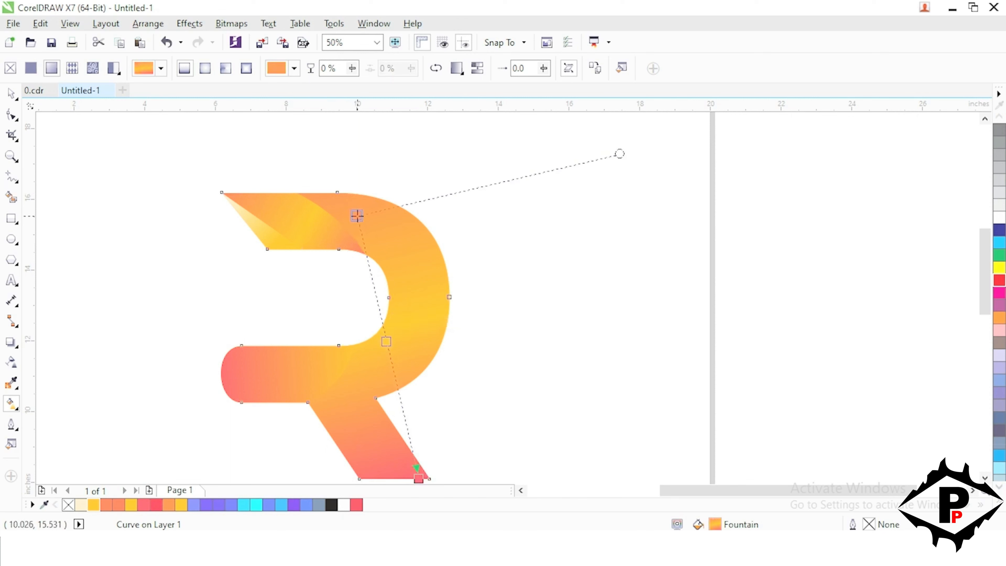
click(132, 506)
drag(357, 215, 323, 191)
click(118, 505)
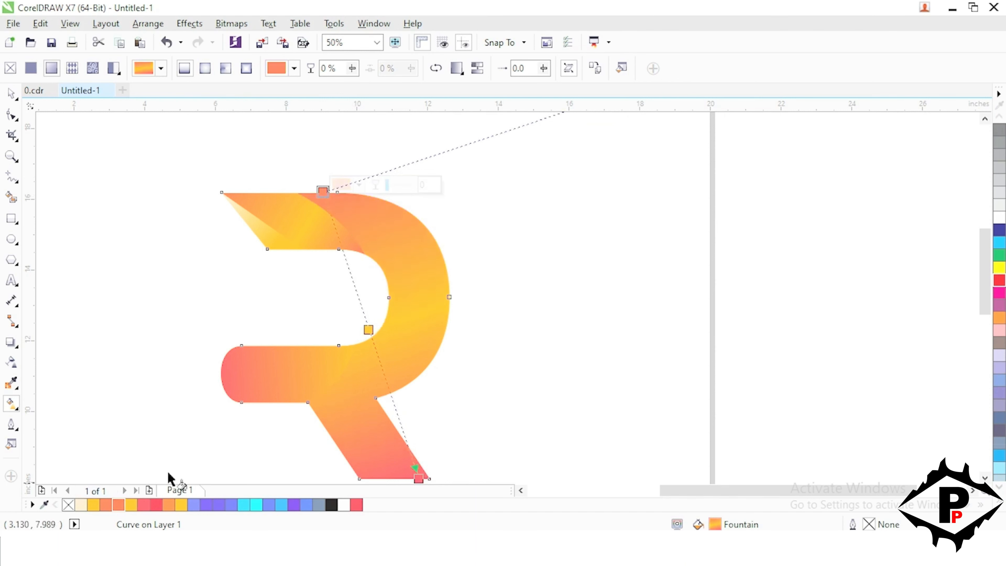
- Move the bowl-and-leg gradient's start above the R with its yellow stop at 38%, and extend the top-arm gradient's start beyond the tip
drag(367, 323, 338, 250)
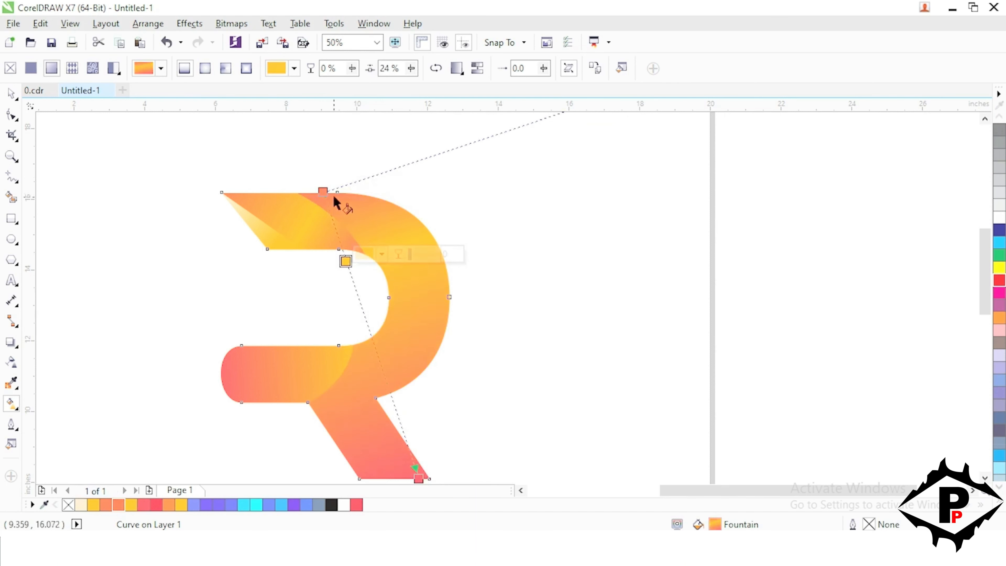
drag(323, 191, 297, 163)
drag(330, 253, 344, 282)
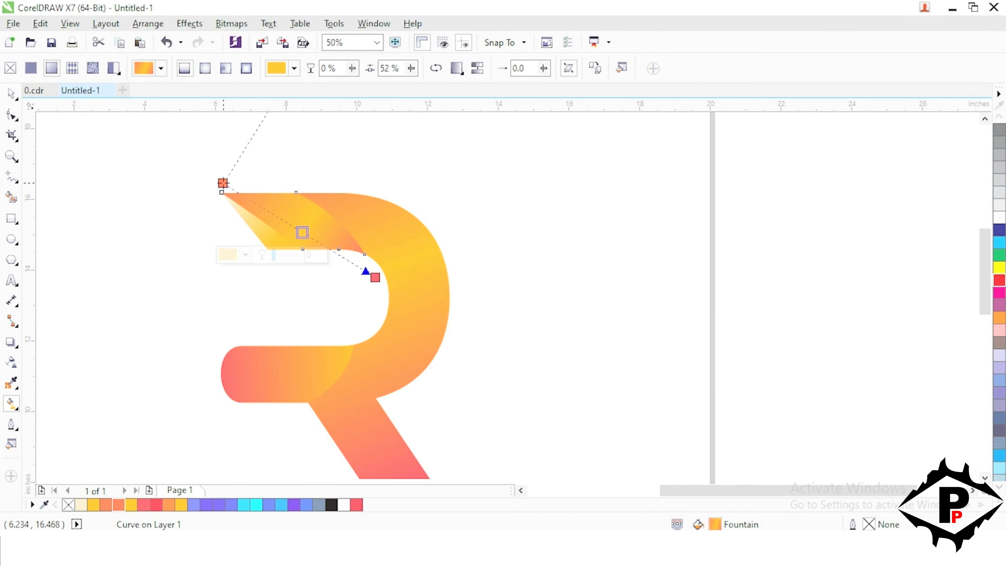
drag(223, 183, 171, 151)
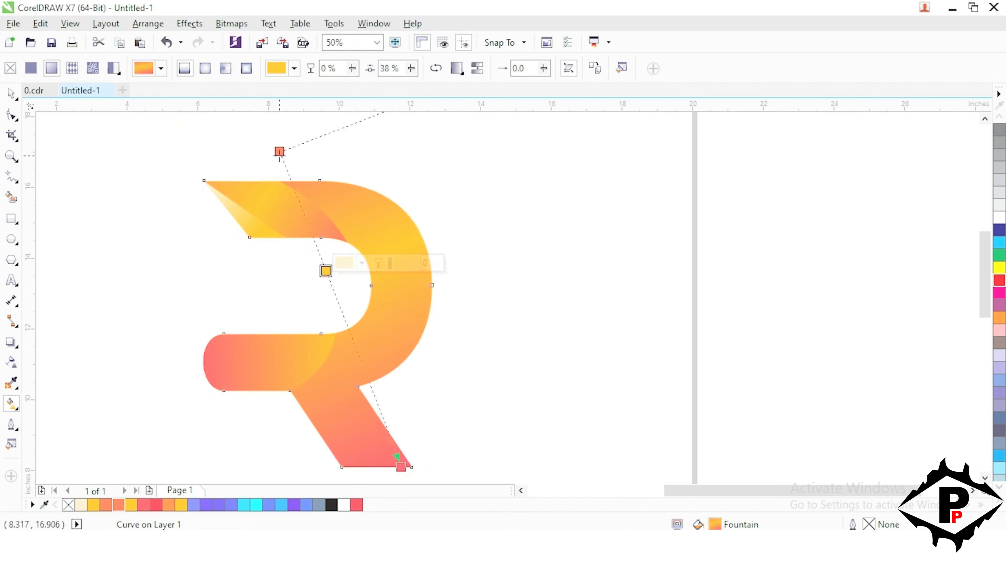
- Realign the bowl-and-leg gradient diagonally, with its start above the top arm and its pink-red end beyond the leg's foot
drag(280, 152, 306, 180)
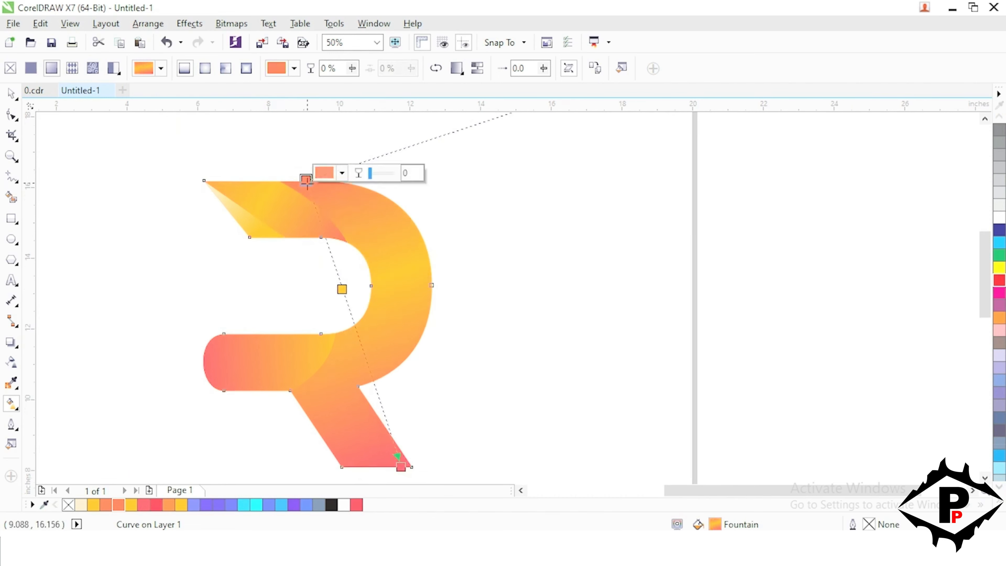
drag(384, 392, 416, 391)
drag(338, 175, 295, 220)
drag(353, 345, 331, 237)
drag(435, 386, 415, 323)
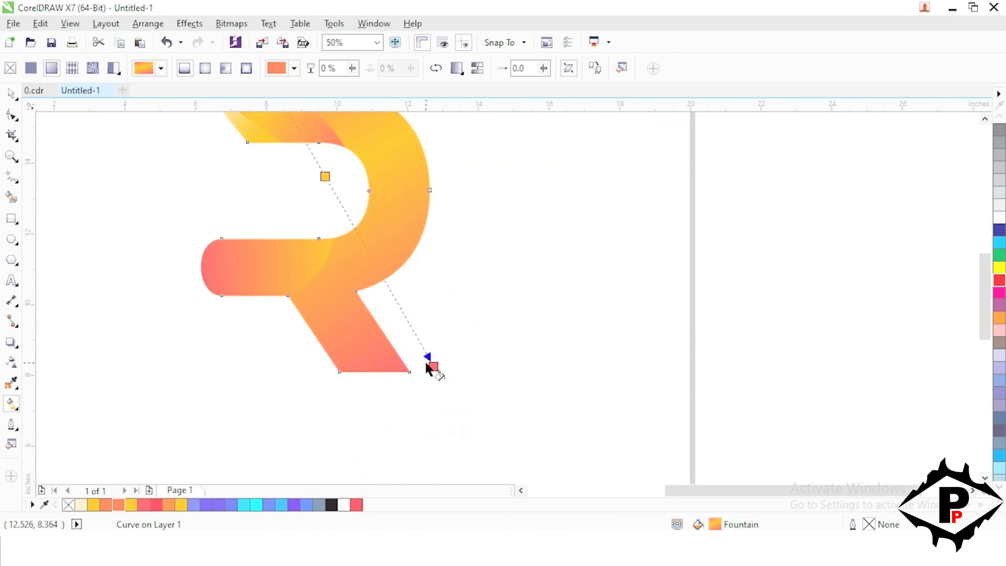
drag(433, 366, 456, 409)
scroll(456, 408, down, 2)
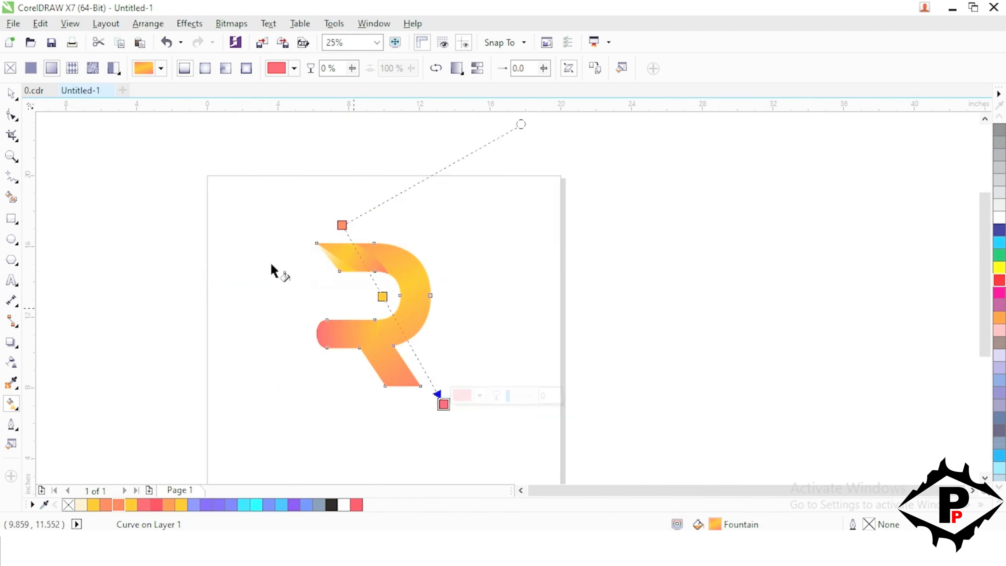
click(11, 94)
click(237, 292)
scroll(350, 337, up, 1)
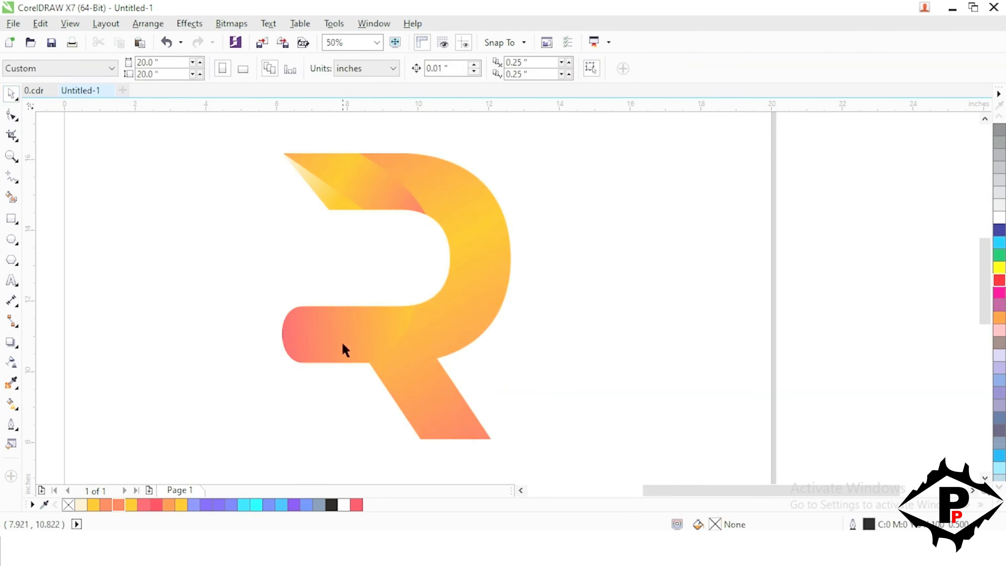
- Extend the lower-arm gradient's pink-red end beyond the rounded cap and set its yellow start at the bowl seam, after trying orange
drag(335, 347, 329, 351)
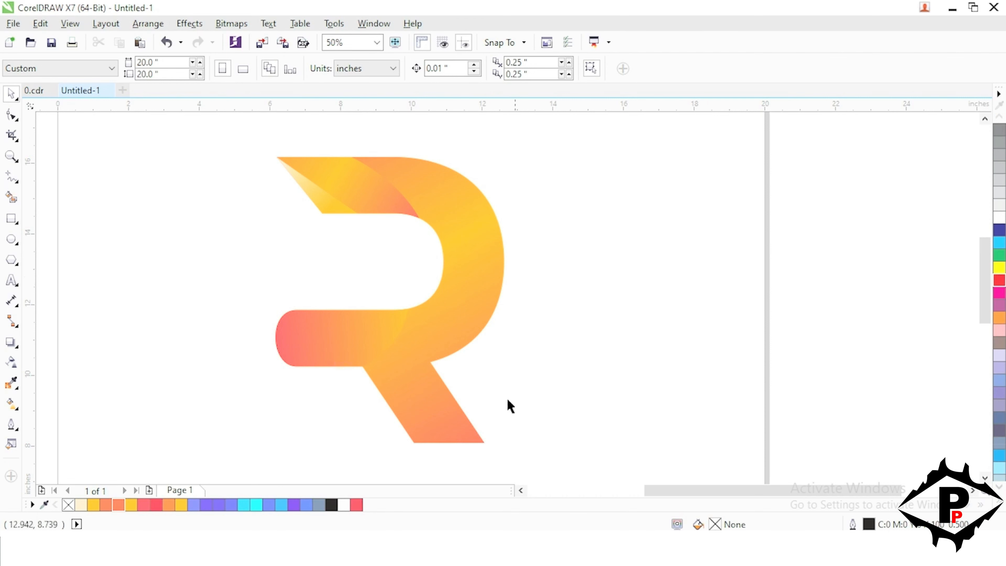
click(381, 342)
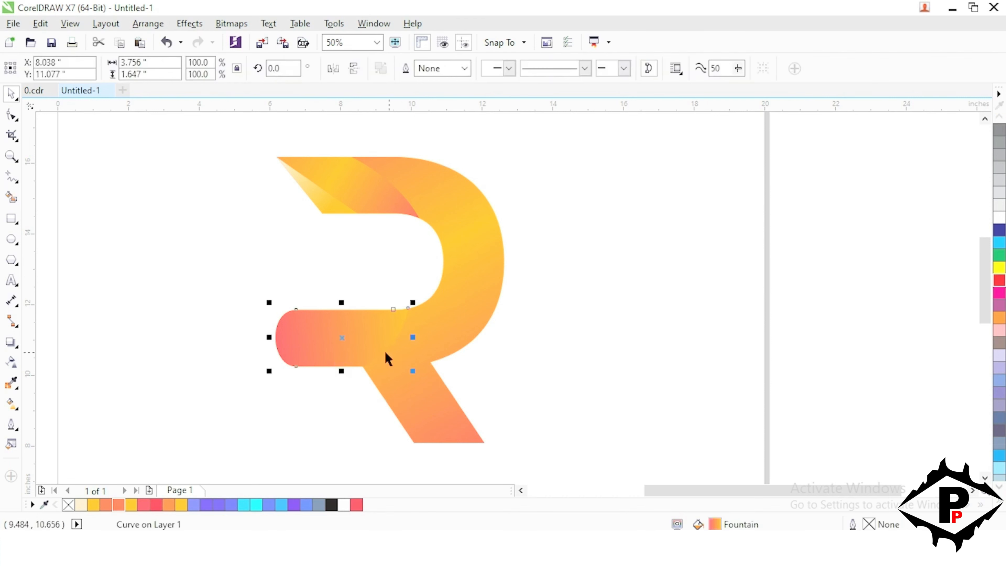
click(12, 404)
mouse_move(415, 324)
mouse_down()
mouse_move(387, 333)
mouse_move(407, 333)
mouse_up()
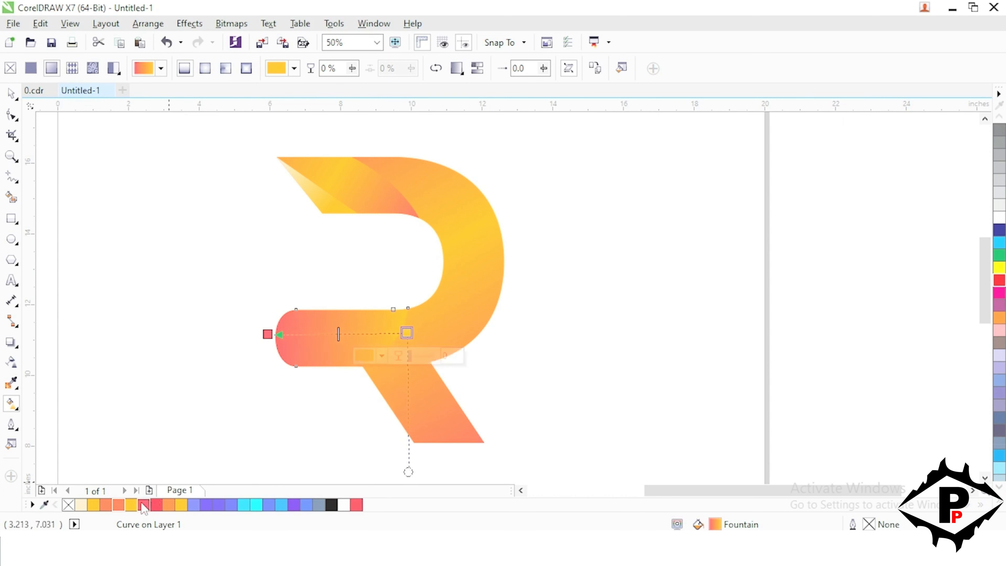
click(174, 506)
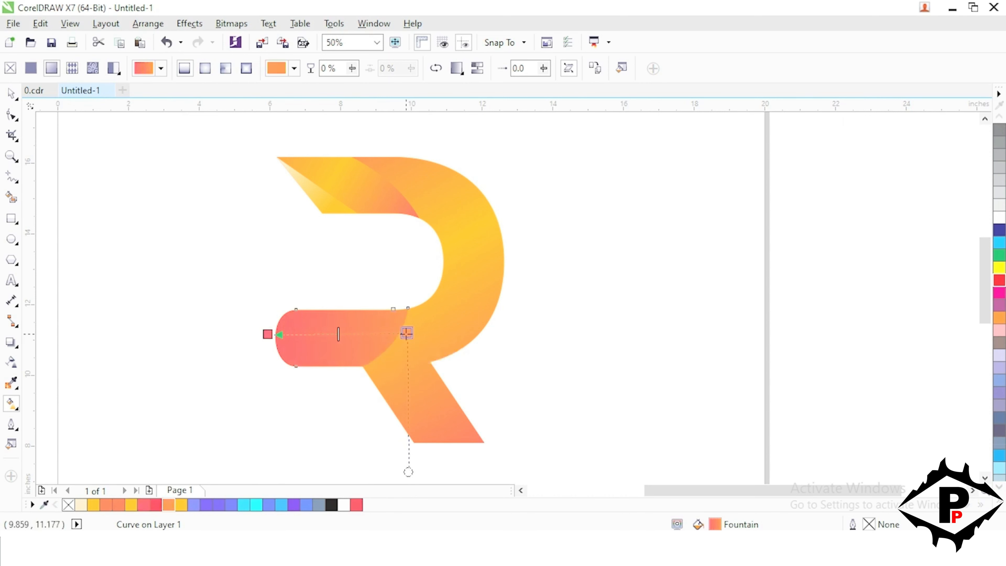
mouse_move(407, 333)
mouse_down()
mouse_move(370, 335)
mouse_move(416, 334)
mouse_move(392, 335)
mouse_up()
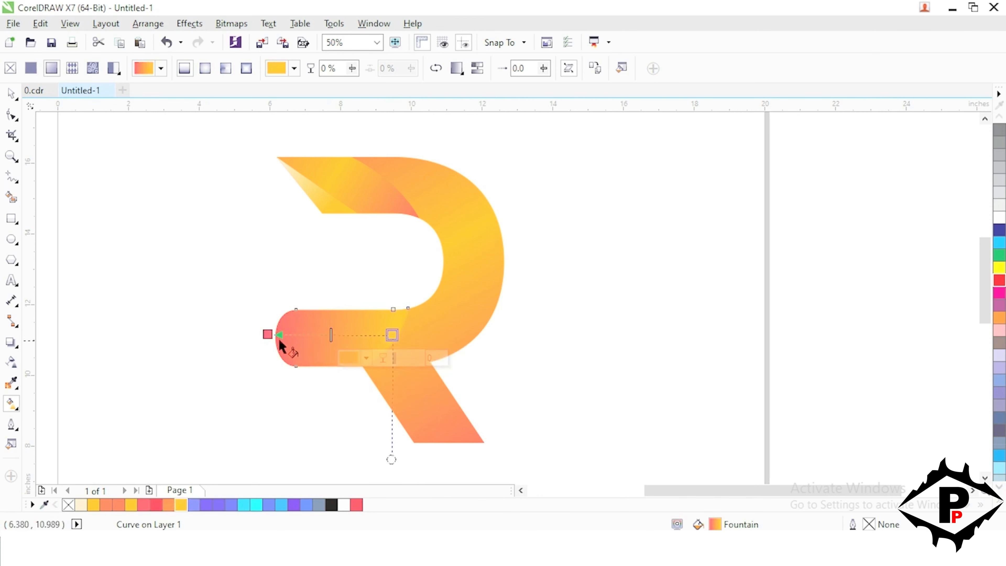
drag(268, 334, 241, 334)
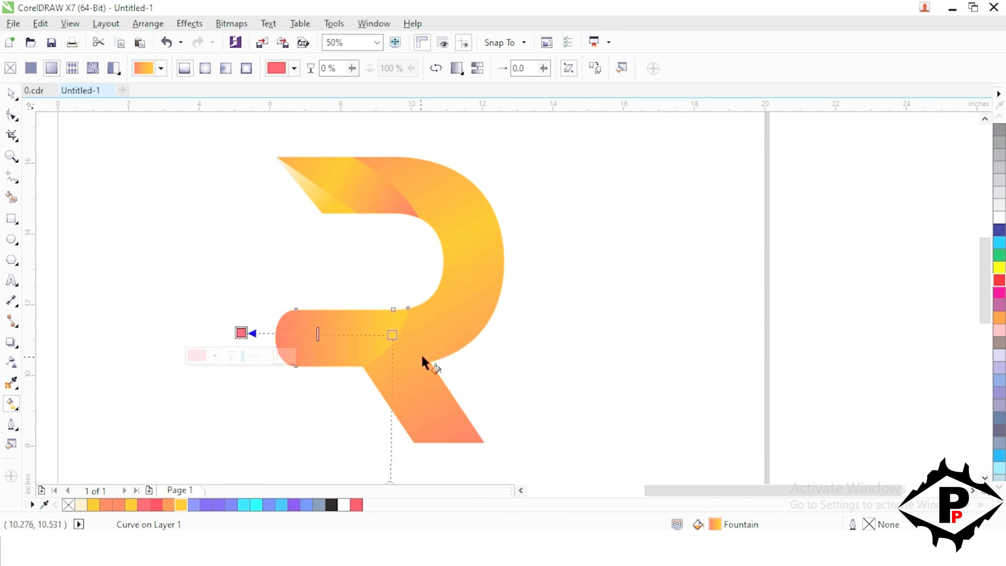
drag(392, 335, 408, 331)
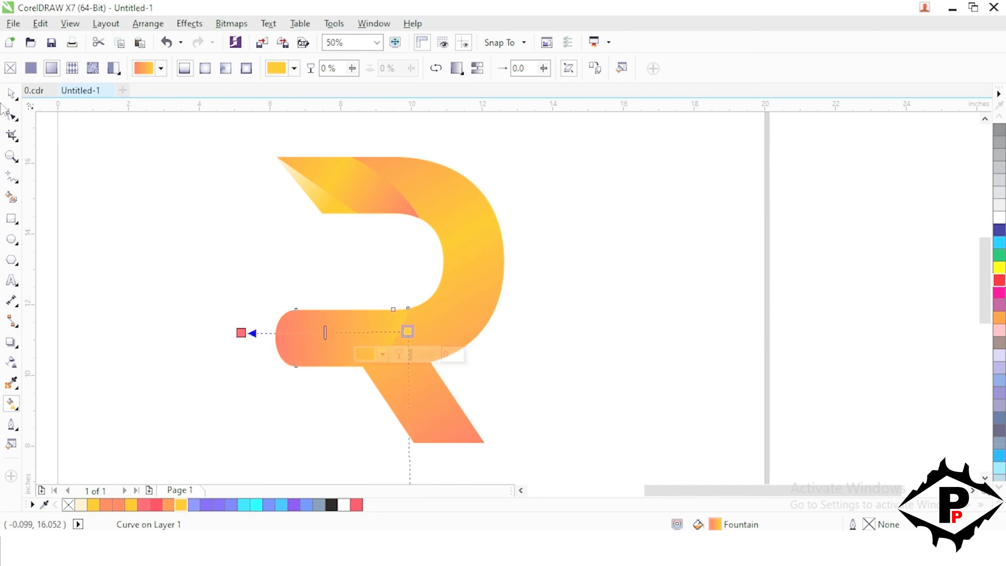
- Recolor the lower-arm gradient's start to a brighter yellow by raising its green value, and deselect the arm
click(382, 355)
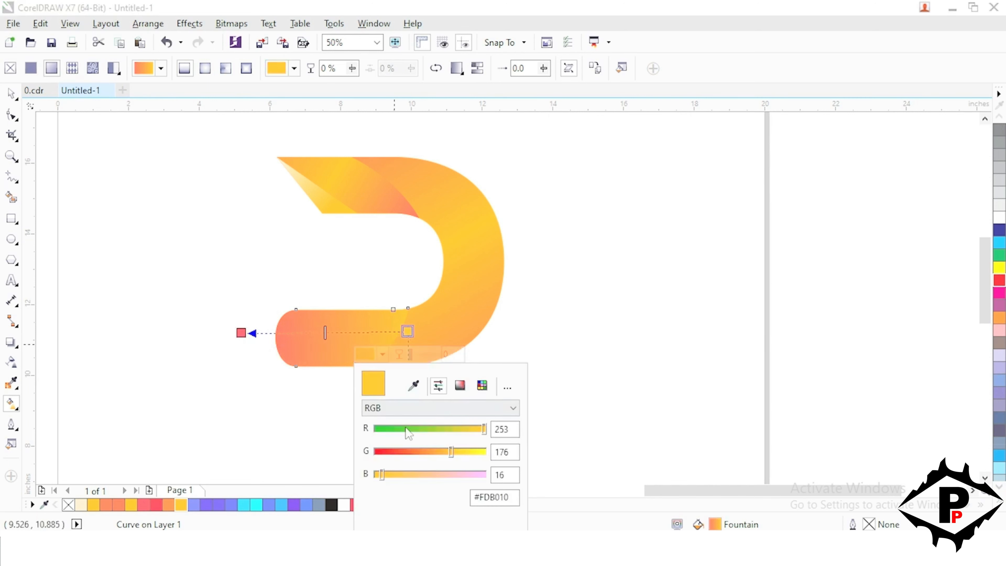
mouse_move(450, 452)
mouse_down()
mouse_move(437, 453)
mouse_move(457, 450)
mouse_up()
key(Escape)
click(197, 263)
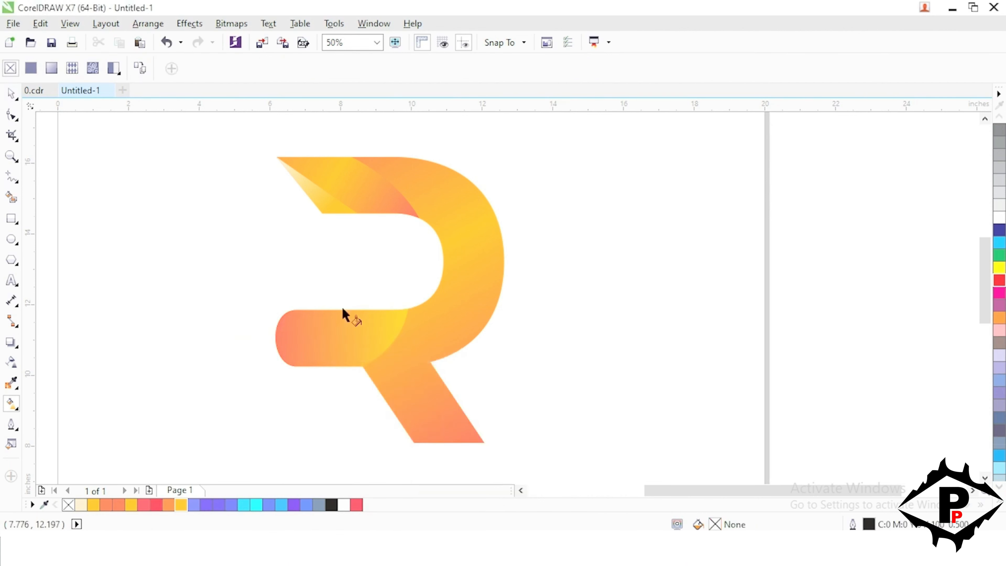
- Group the four sections of the R and shift the group slightly right on the page
click(11, 93)
scroll(362, 310, down, 2)
scroll(352, 279, up, 1)
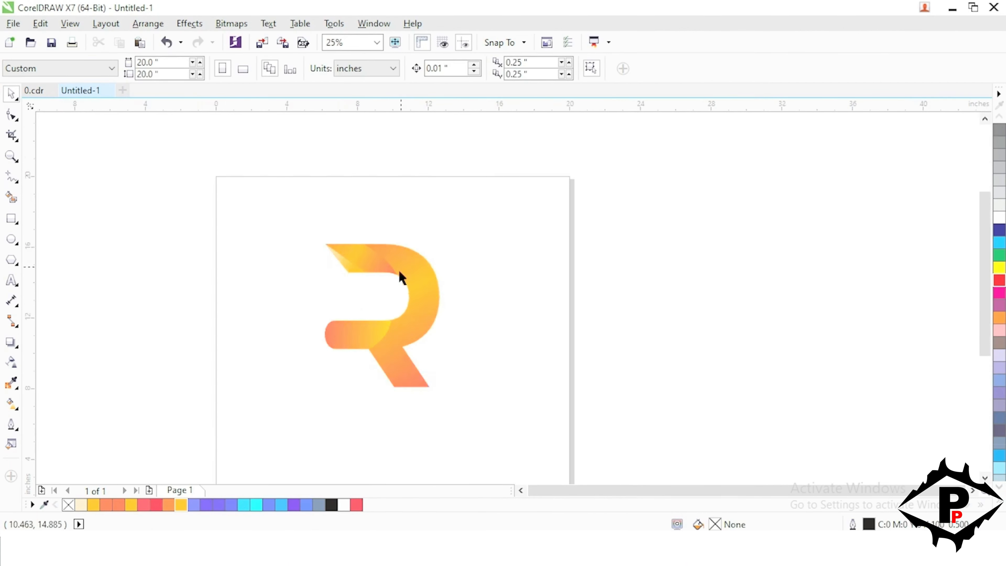
drag(289, 220, 490, 404)
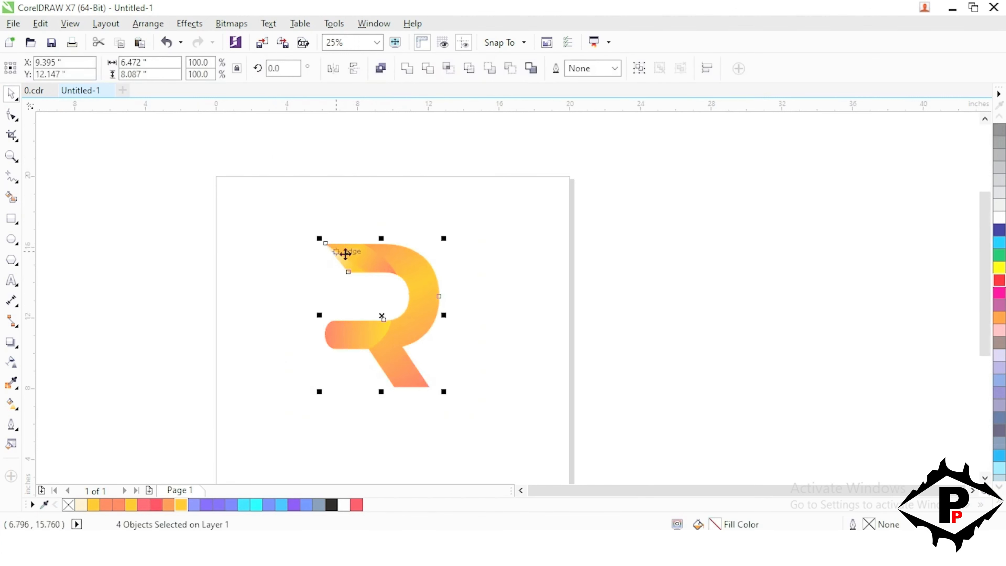
click(639, 69)
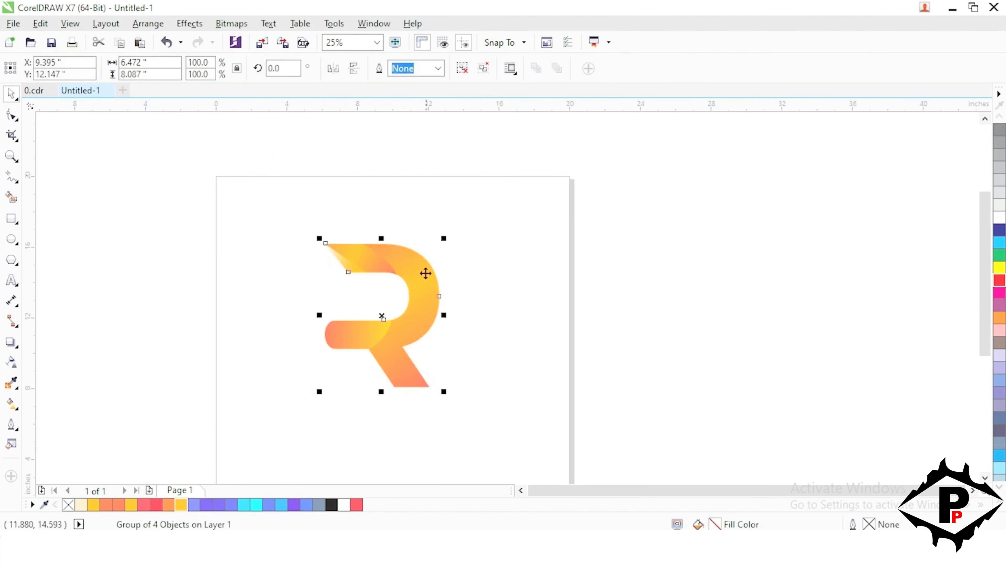
drag(420, 278, 459, 282)
- Copy the R group in place, mirror the copy horizontally and vertically, and shift it left to interlock with the original R
click(39, 24)
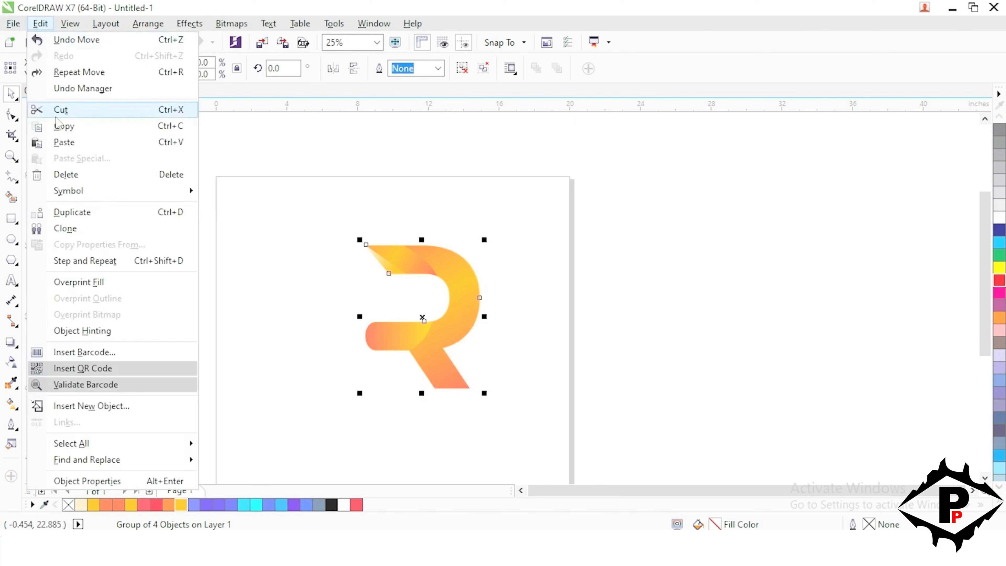
click(59, 127)
click(41, 24)
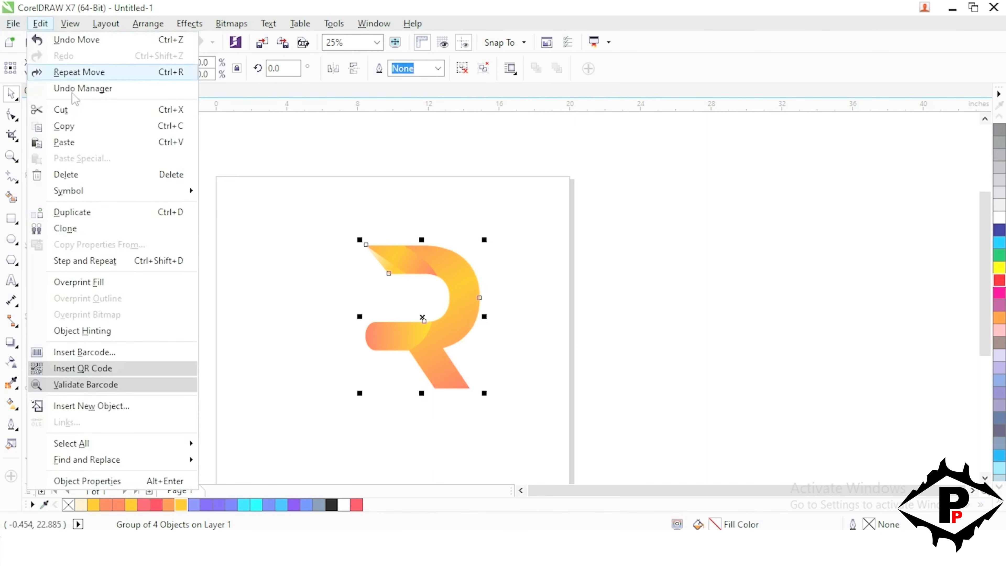
click(81, 126)
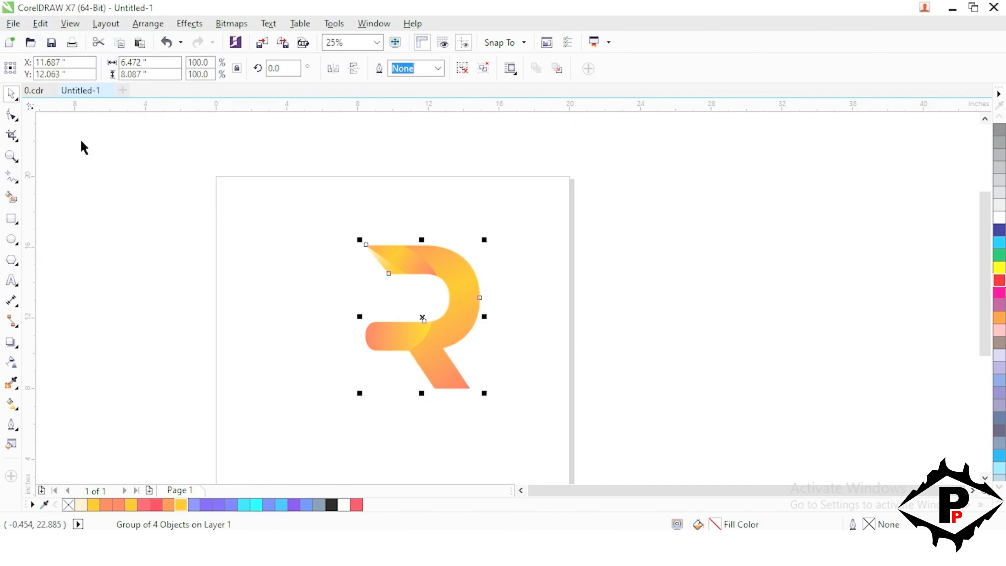
click(338, 74)
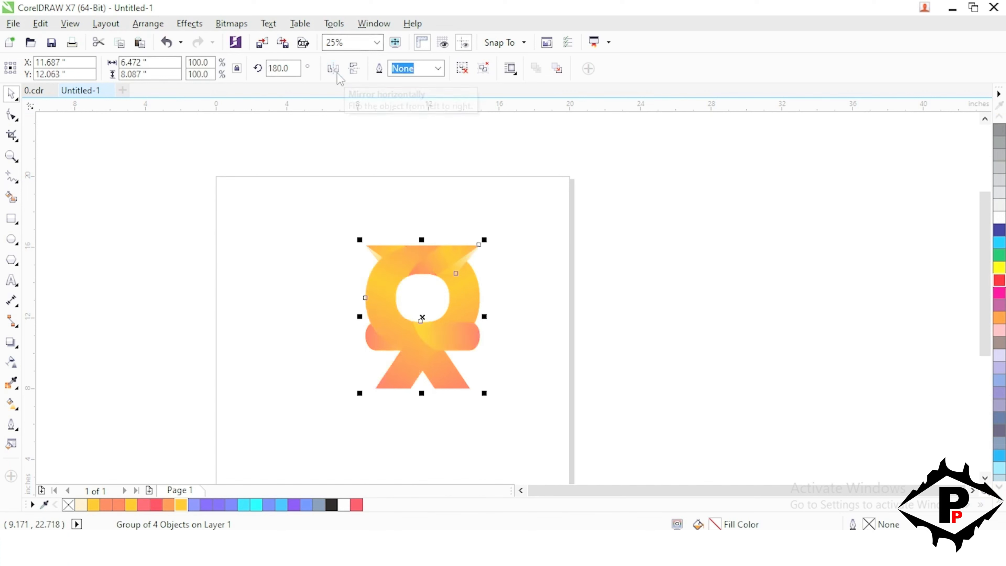
click(359, 73)
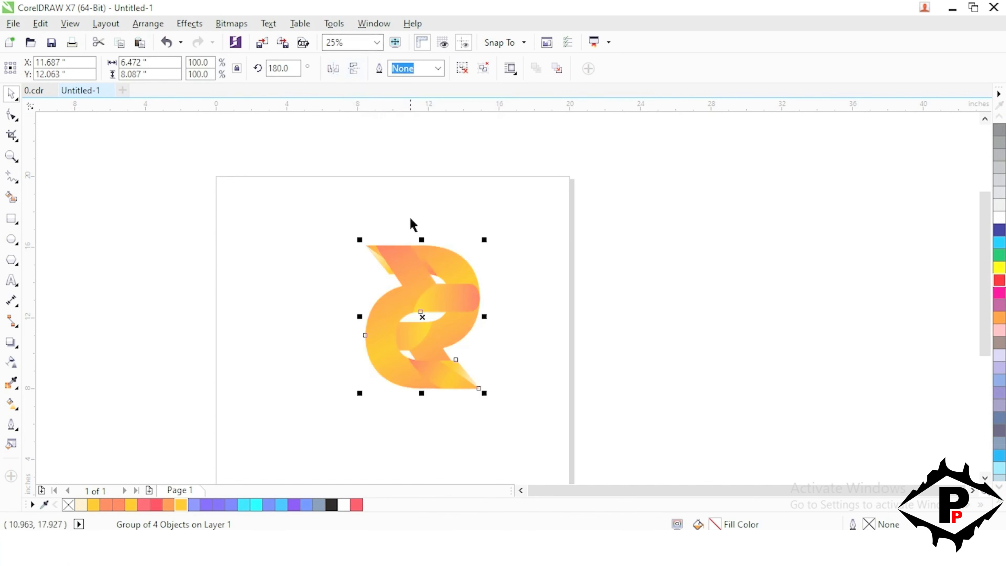
drag(435, 291, 455, 302)
scroll(386, 296, up, 2)
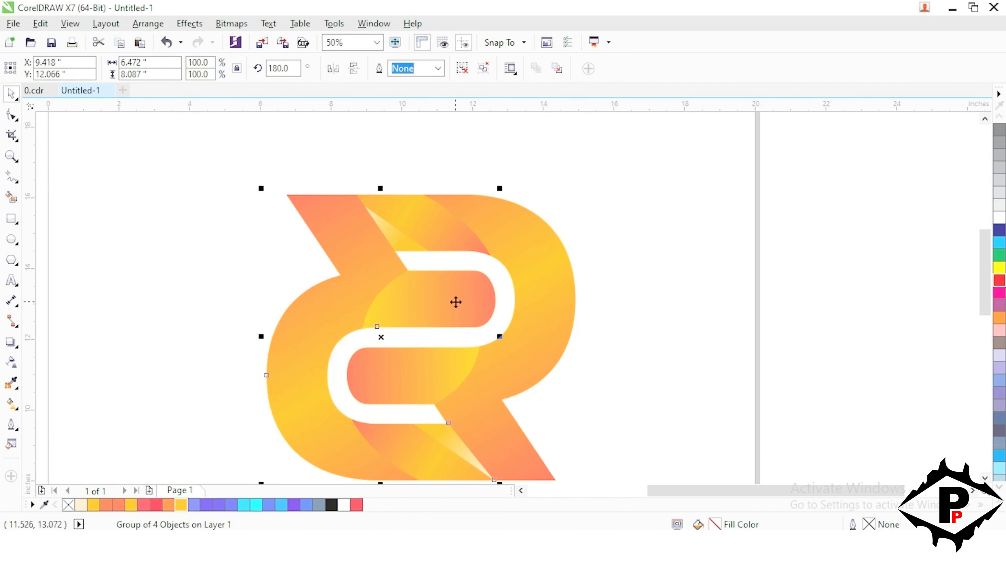
- Ungroup the mirrored copy of the R so its sections can be edited separately
click(14, 121)
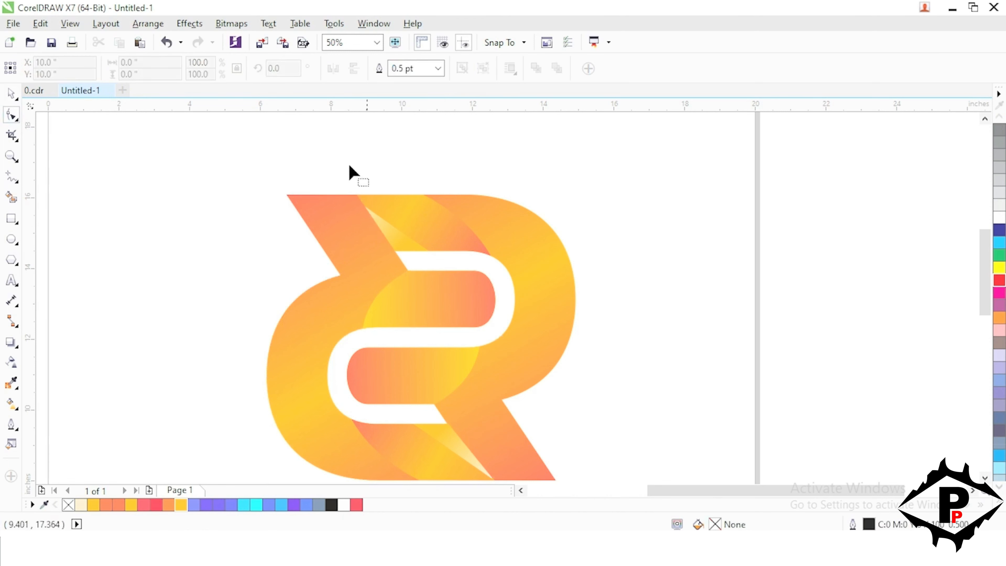
click(12, 95)
click(350, 234)
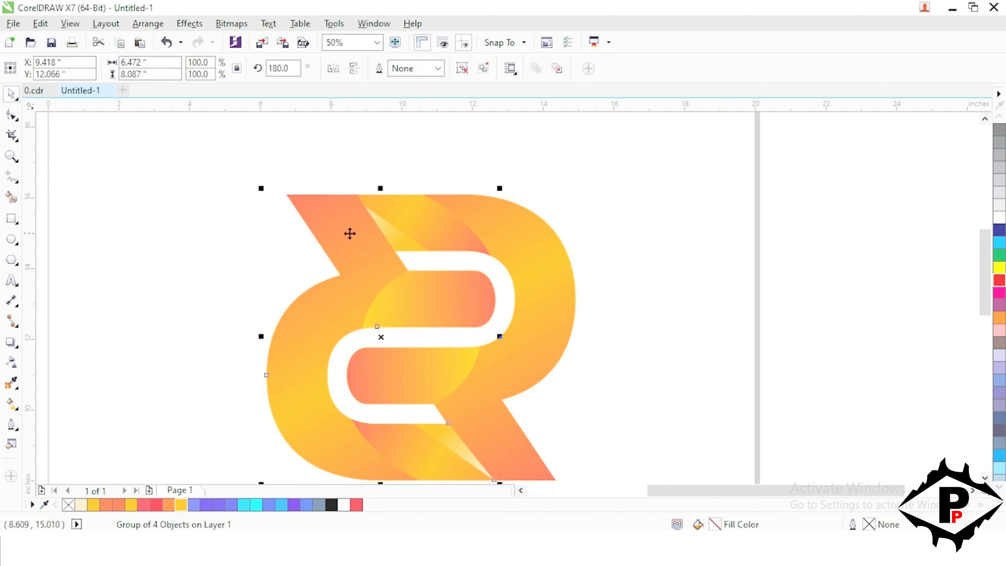
click(471, 75)
- Move both top corner nodes of the mirrored copy's leg left, clearing the original R's pointed top arm
click(12, 116)
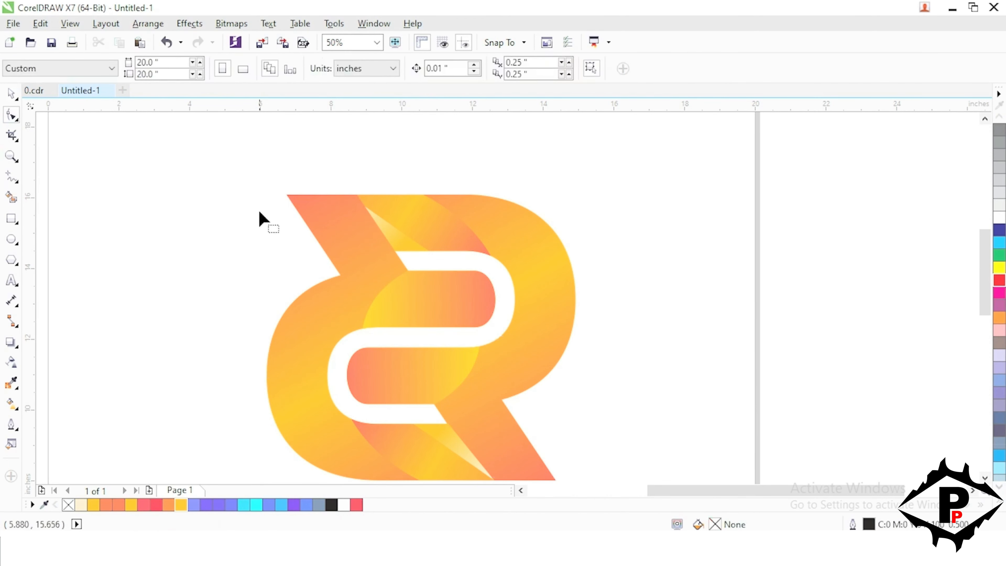
click(305, 211)
scroll(305, 211, up, 2)
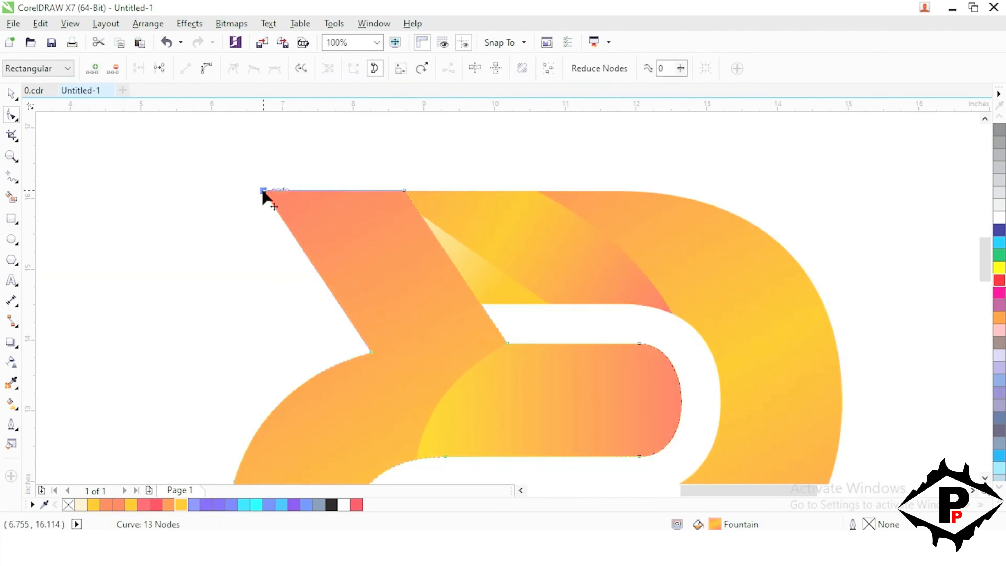
drag(264, 191, 229, 191)
drag(405, 192, 349, 193)
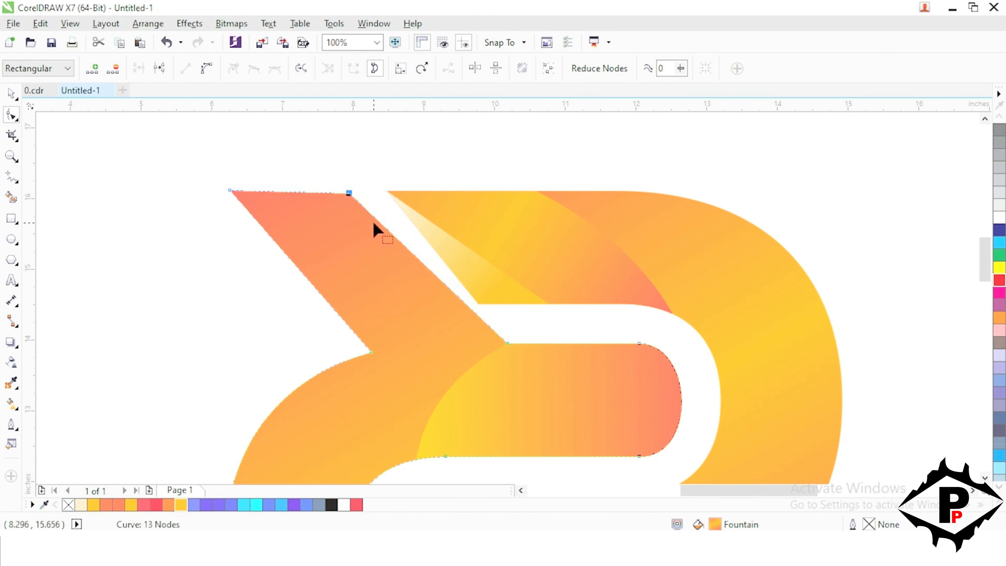
- Nudge both top corner nodes of the mirrored leg slightly down and right to refine its slant
scroll(374, 222, down, 2)
scroll(399, 278, up, 2)
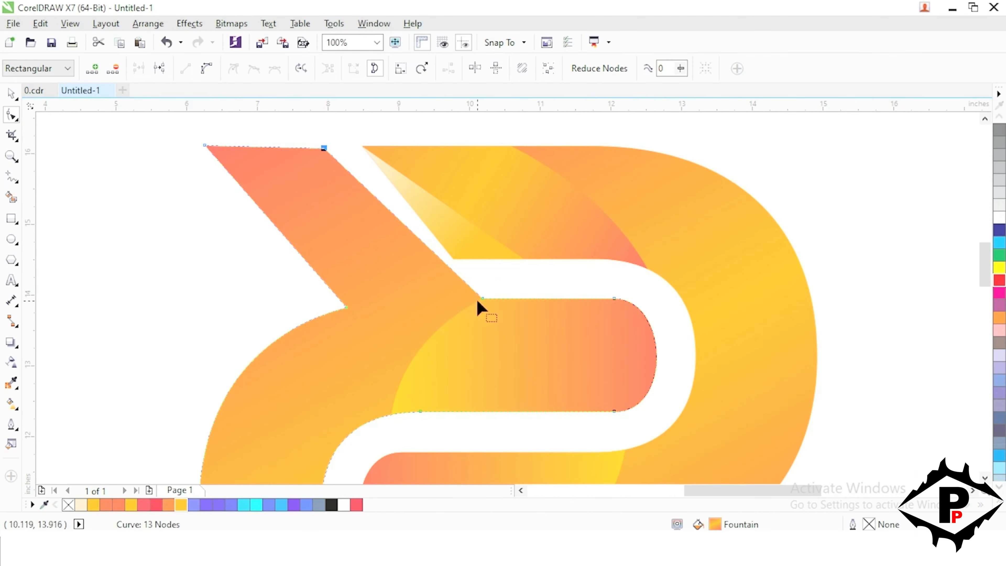
scroll(455, 305, up, 1)
drag(323, 181, 334, 189)
mouse_move(204, 181)
mouse_down()
mouse_move(220, 202)
mouse_move(217, 190)
mouse_up()
click(266, 249)
scroll(267, 252, down, 1)
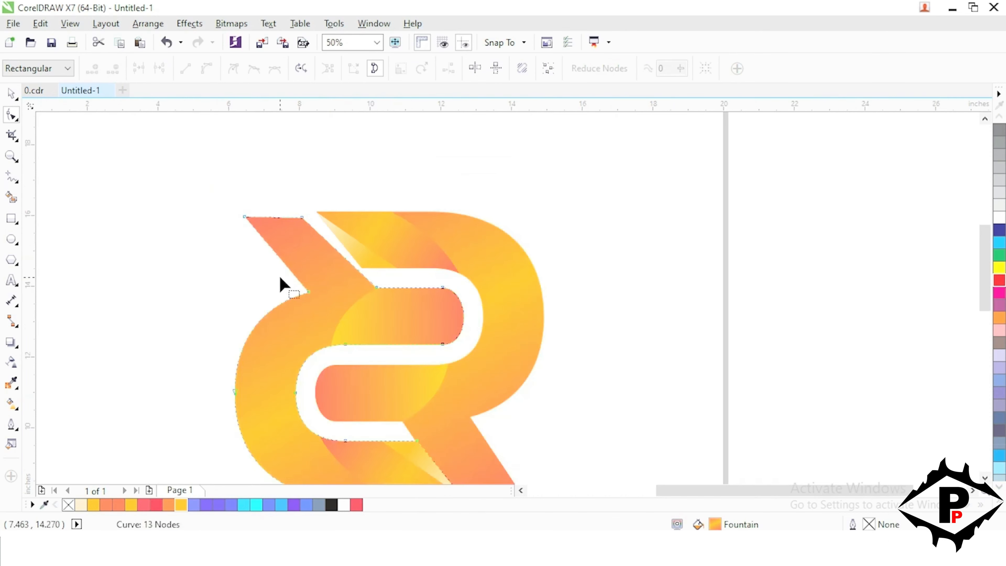
- Move the outer top corner node of the mirrored leg further left to widen the leg's end
drag(280, 278, 317, 271)
drag(283, 213, 273, 213)
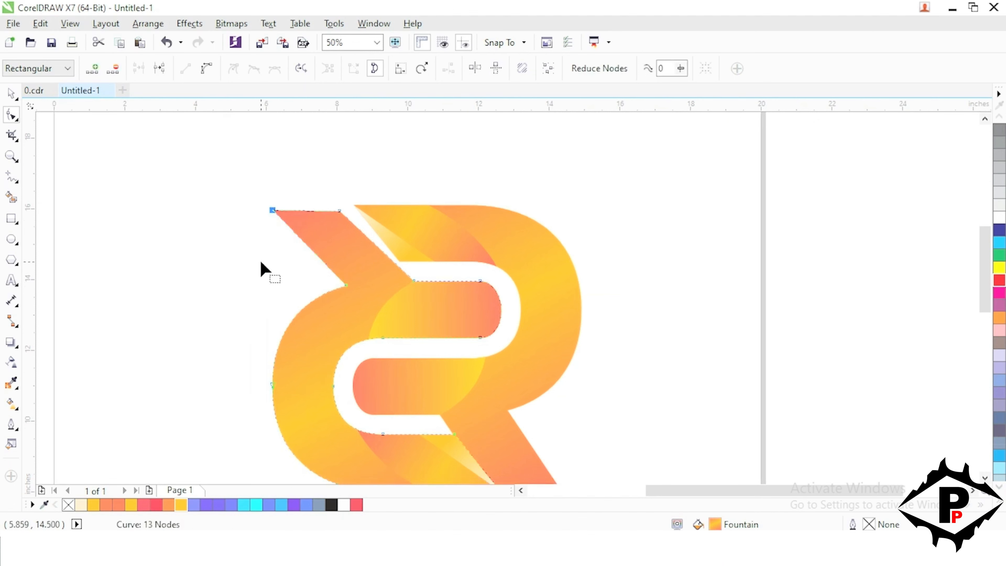
scroll(431, 284, up, 1)
drag(395, 292, 393, 323)
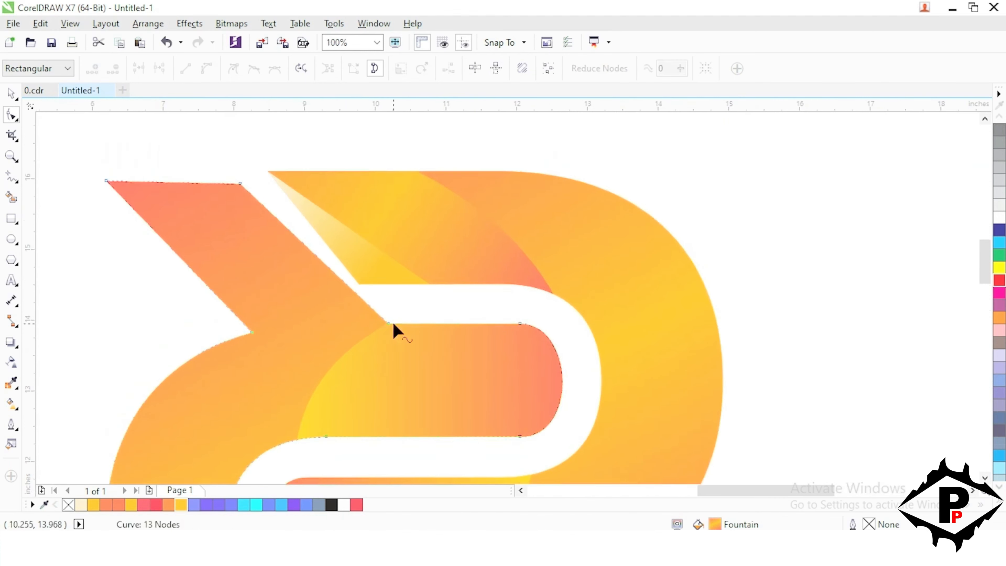
scroll(355, 264, down, 1)
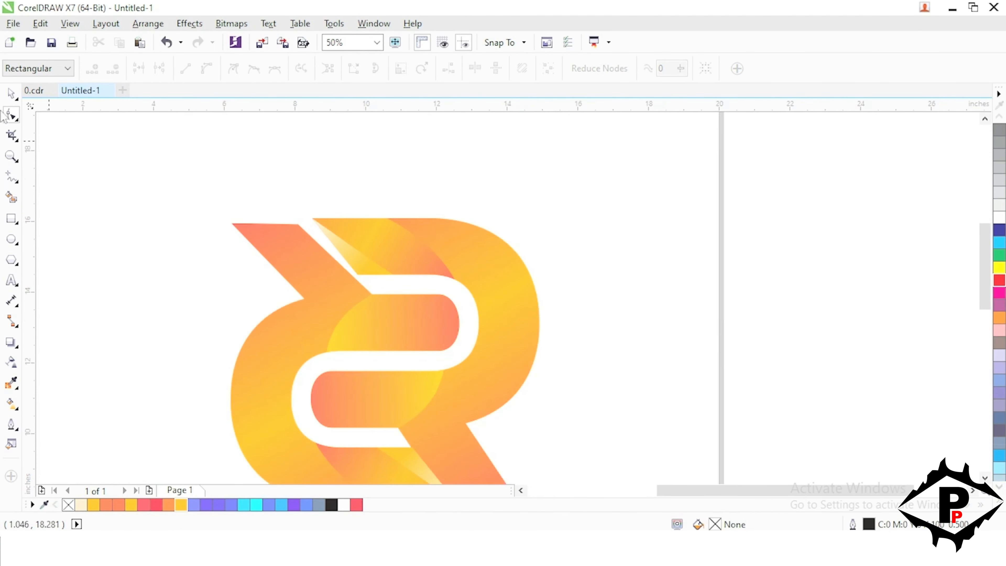
- Move the lower corner node of the original R's pale highlight triangle right, making its edge run parallel to the mirrored leg
key(space)
click(369, 214)
click(362, 232)
click(601, 233)
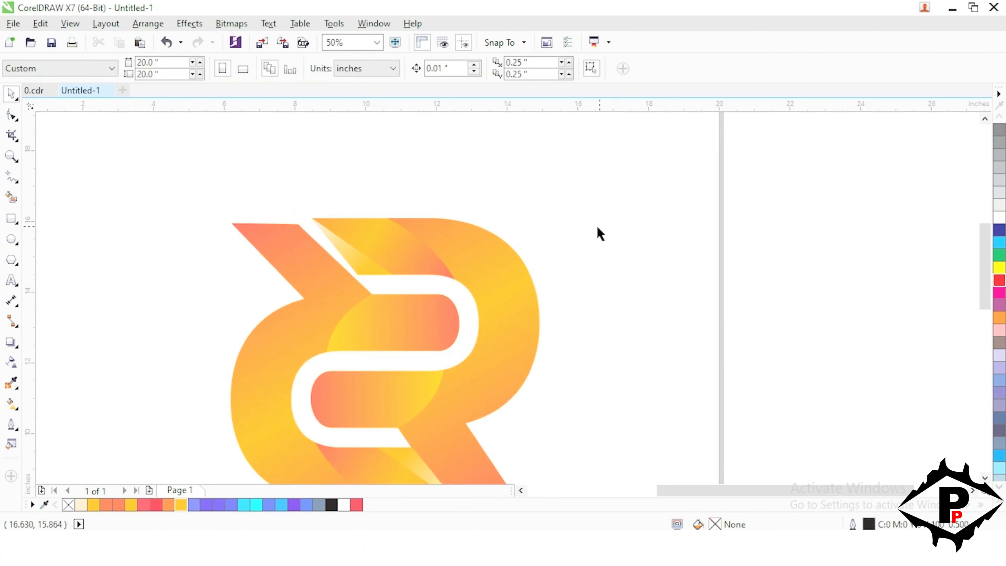
click(11, 116)
scroll(341, 243, up, 1)
click(370, 281)
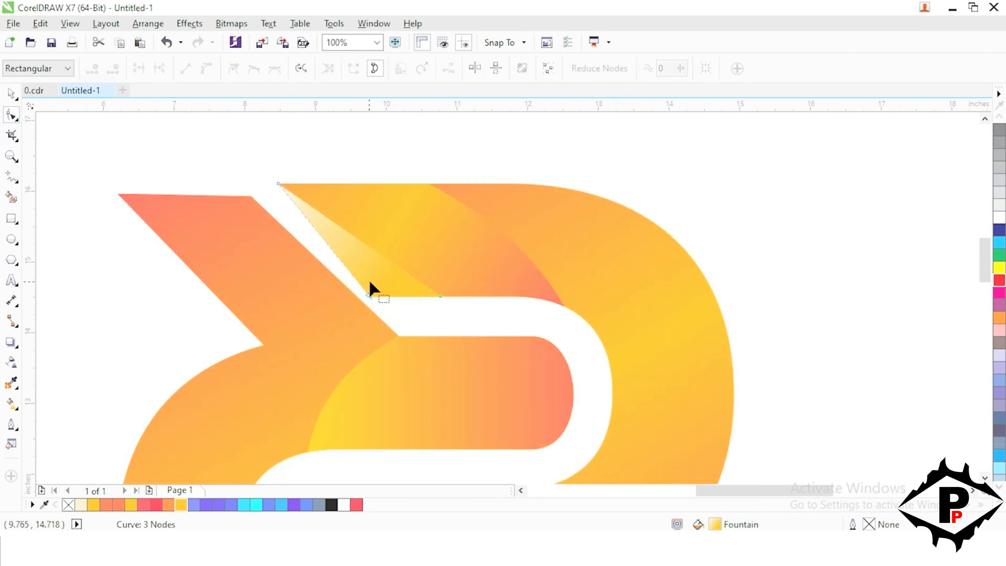
drag(369, 298, 389, 297)
click(373, 297)
click(381, 297)
scroll(384, 310, down, 1)
- Move the upper inner nodes of the mirrored copy's arm shading and pale highlight triangle left so their edges meet
scroll(348, 310, down, 2)
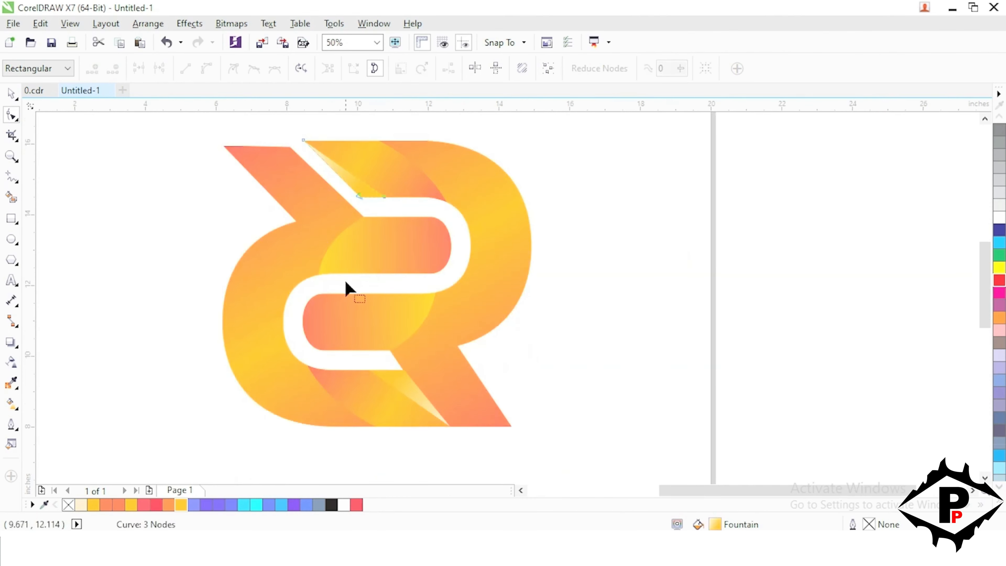
scroll(344, 285, down, 2)
scroll(329, 291, up, 1)
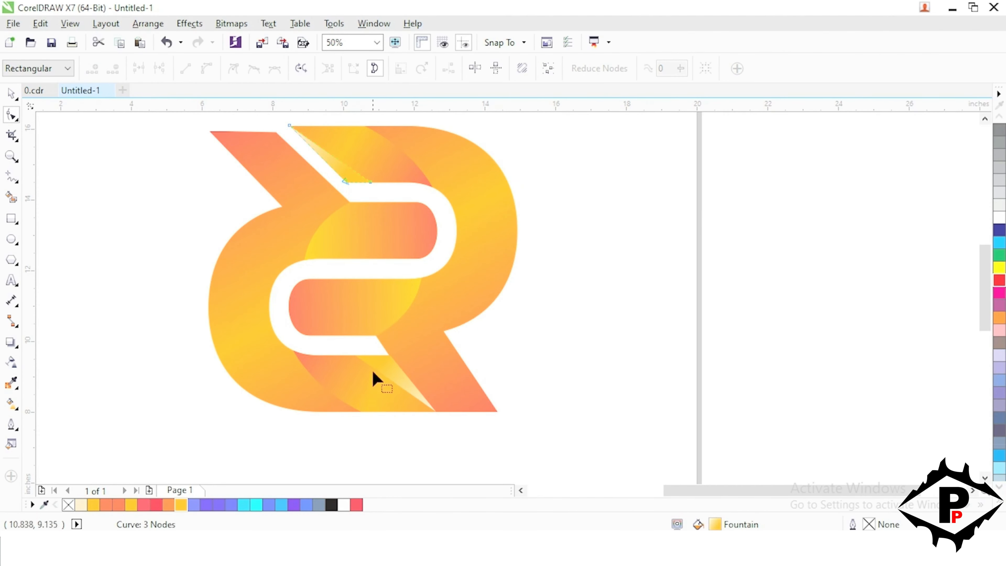
scroll(392, 402, up, 1)
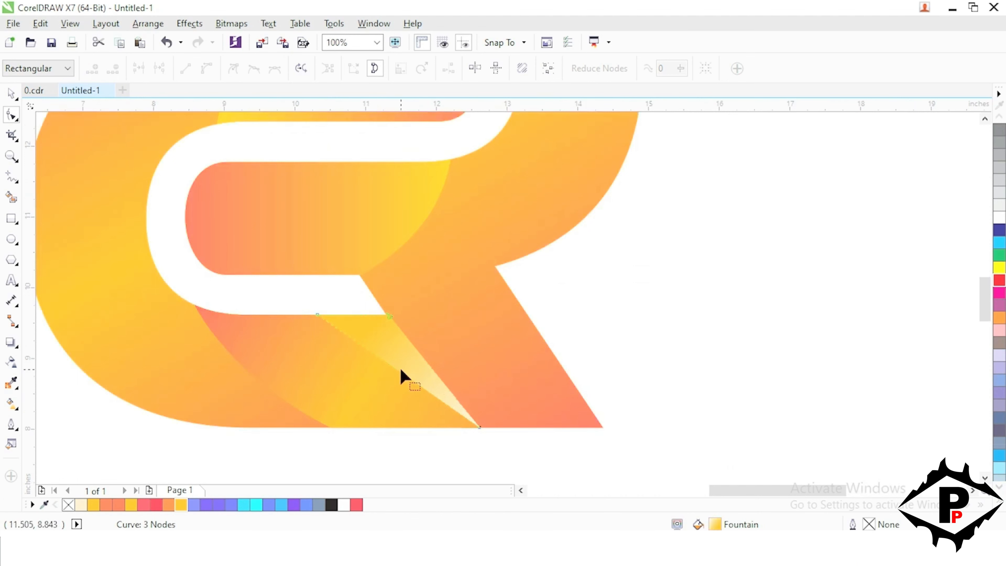
click(309, 314)
drag(315, 316, 293, 314)
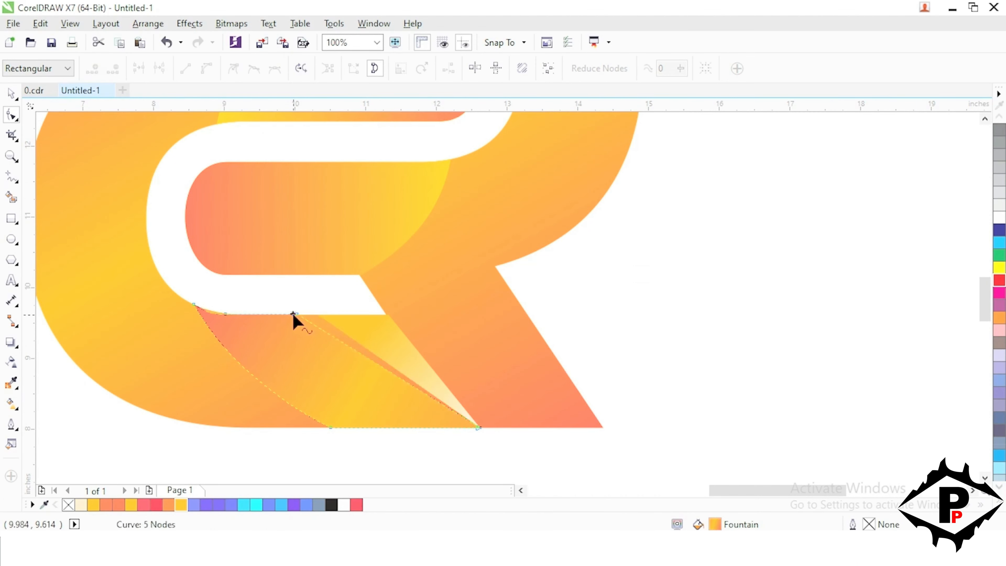
key(Delete)
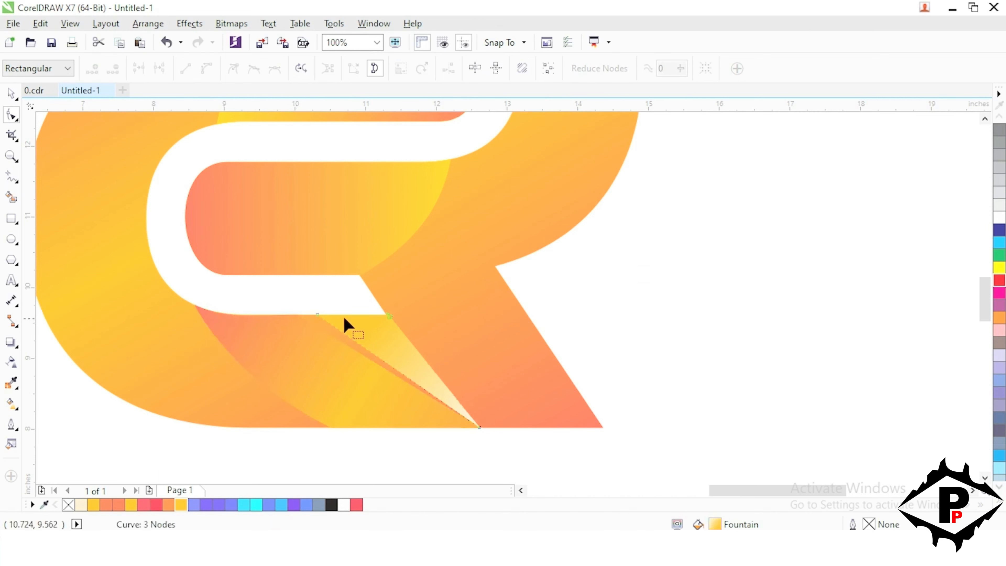
drag(318, 314, 297, 314)
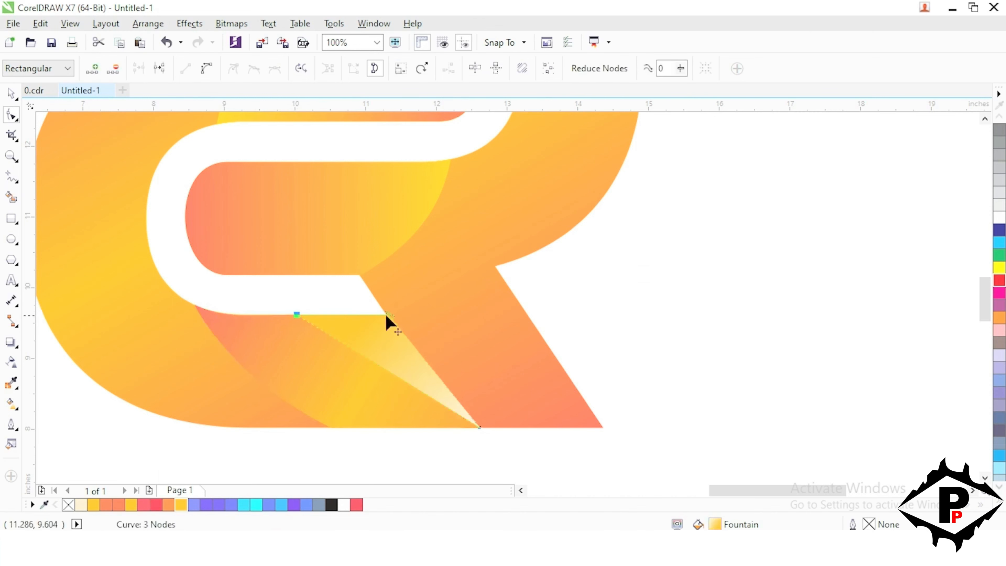
- Move the highlight triangle's upper outer node and pointed tip left, pulling its edge away from the original R's leg
drag(385, 315, 352, 316)
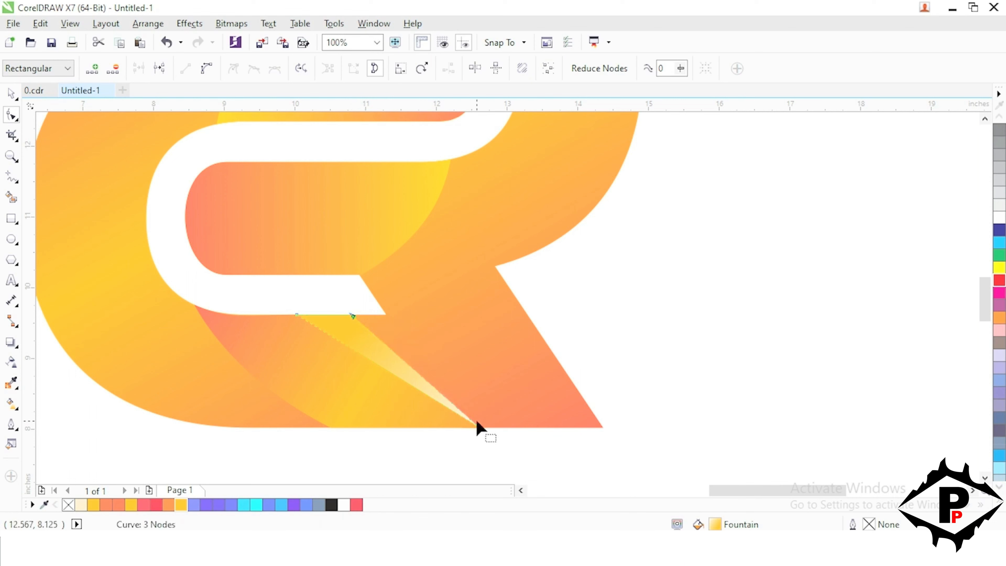
click(475, 426)
drag(475, 427, 446, 428)
click(476, 427)
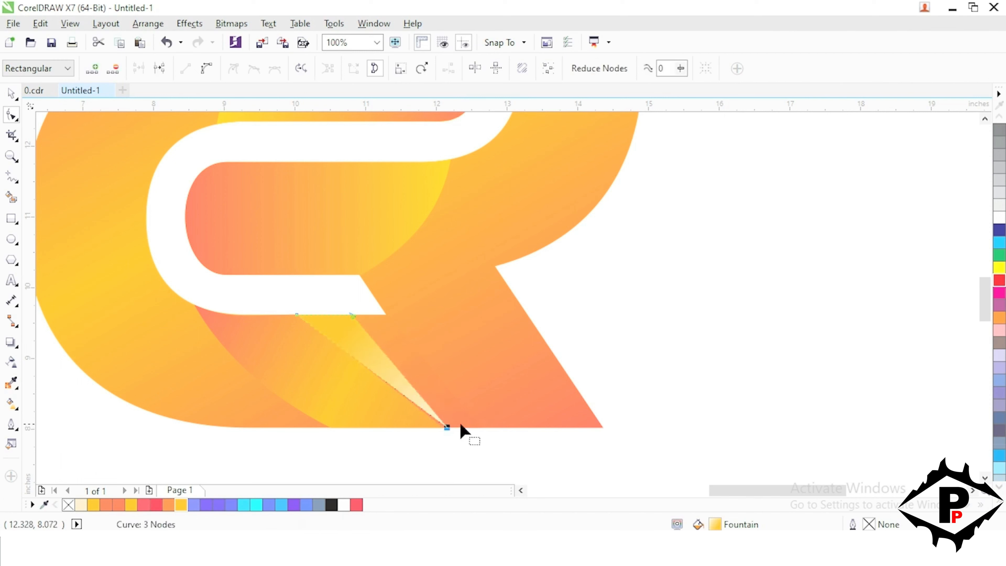
- Pull the mirrored body's arm corner in to the highlight's edge and adjust the original R's leg end, opening a parallel gap
click(399, 335)
drag(388, 316, 356, 314)
mouse_move(478, 428)
mouse_down()
mouse_move(445, 427)
mouse_move(479, 427)
mouse_up()
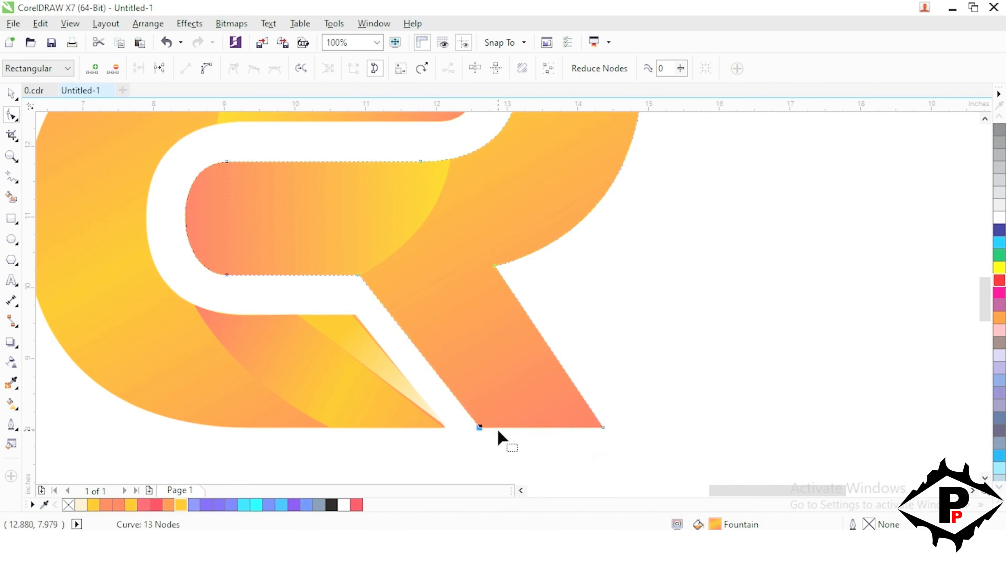
drag(503, 428, 501, 423)
scroll(477, 427, down, 2)
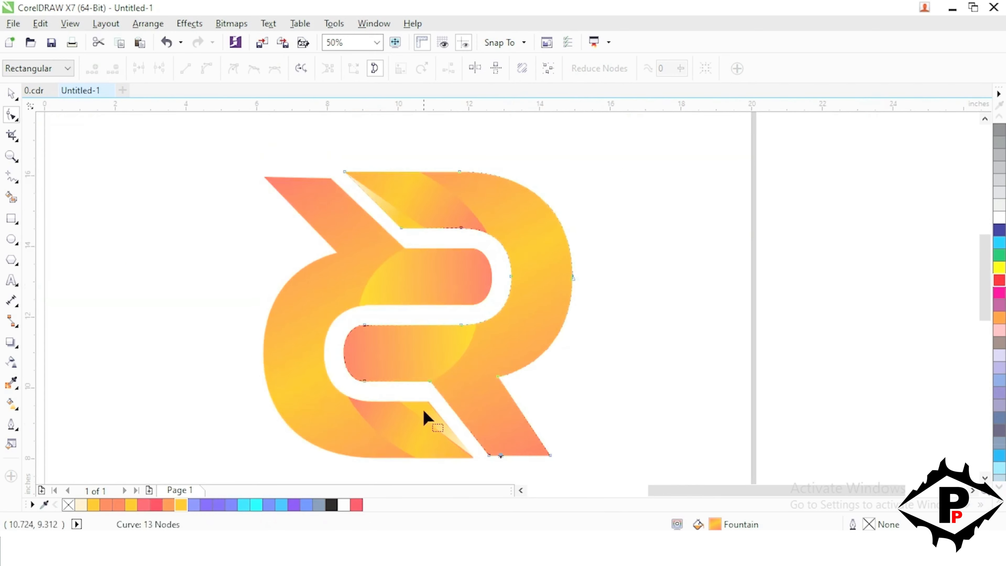
- Recolor the outer gradient stop of the mirrored body periwinkle blue and add a violet stop at 74%
click(11, 93)
click(286, 247)
scroll(285, 247, down, 1)
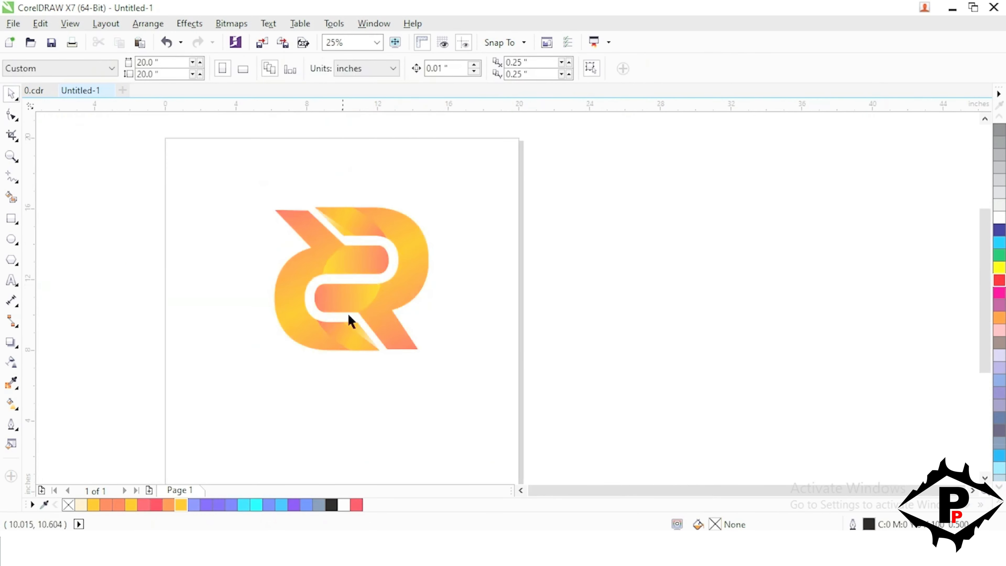
scroll(324, 262, up, 1)
click(292, 224)
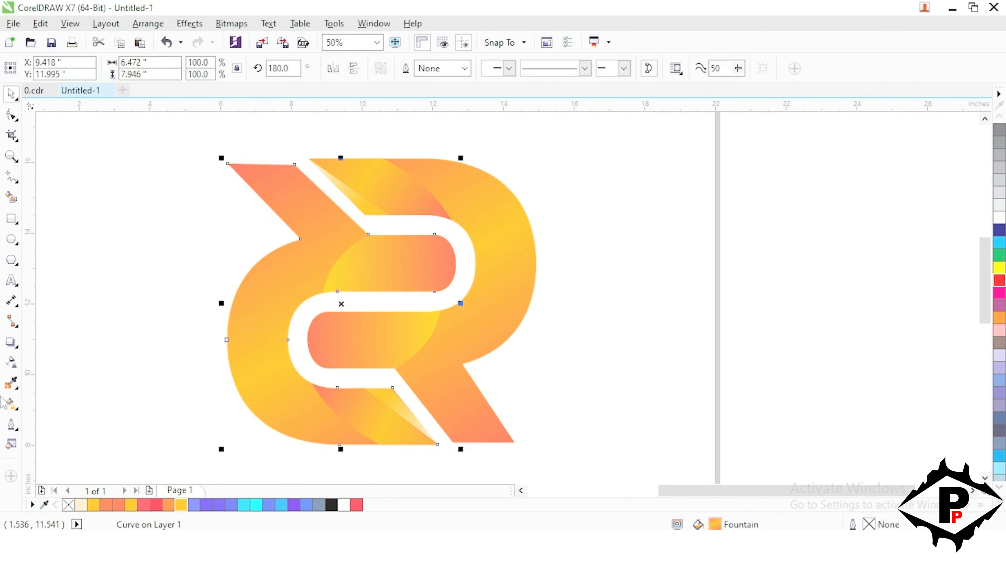
click(11, 404)
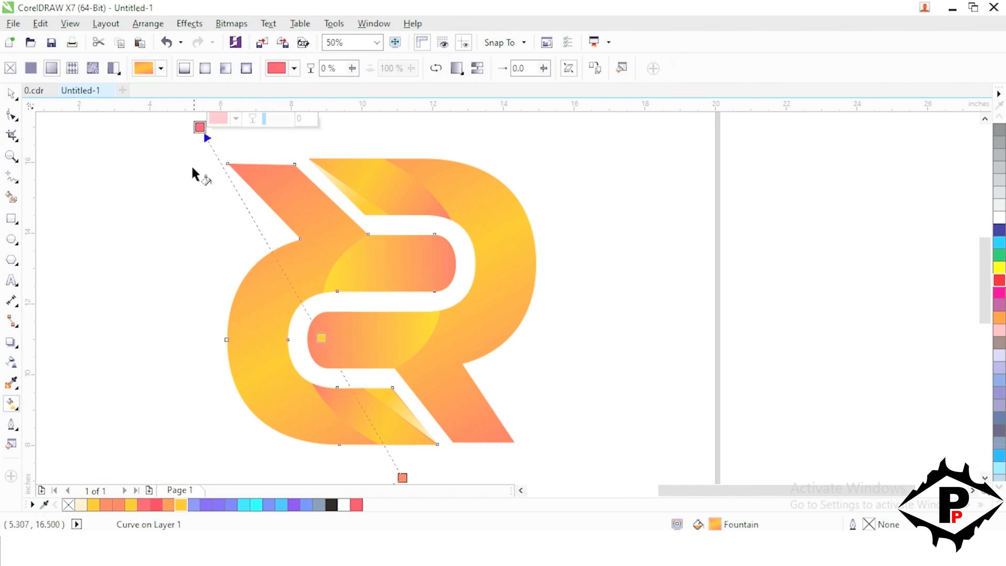
click(194, 505)
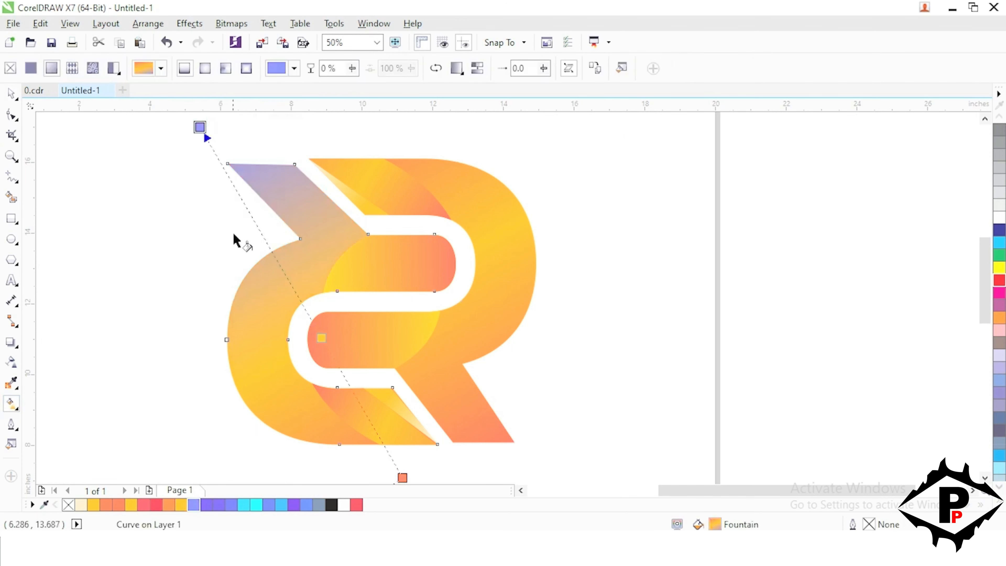
double_click(252, 219)
click(206, 505)
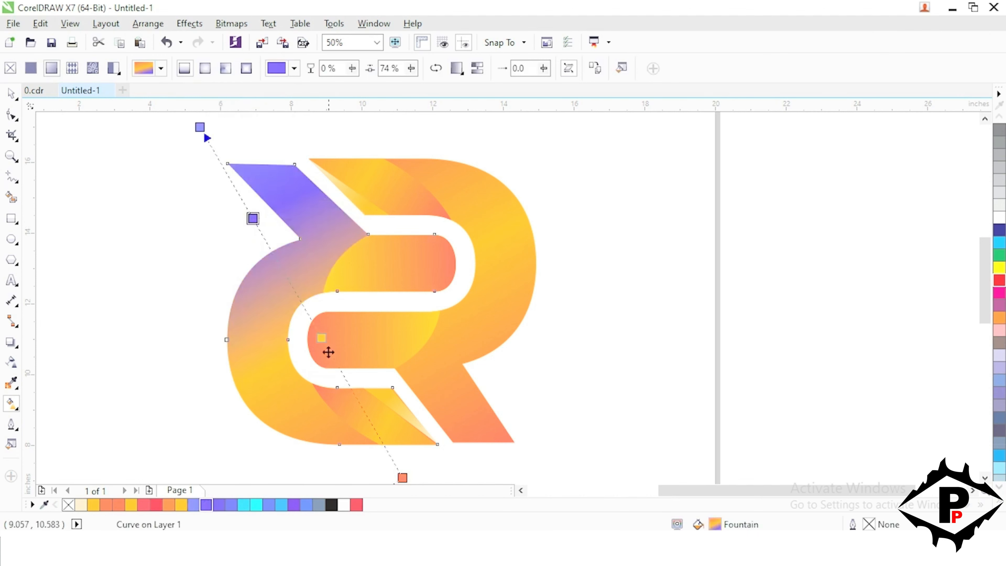
- Remove the yellow stop from the mirrored body's gradient and recolor its lower end stop light cyan blue
scroll(319, 339, down, 3)
double_click(305, 274)
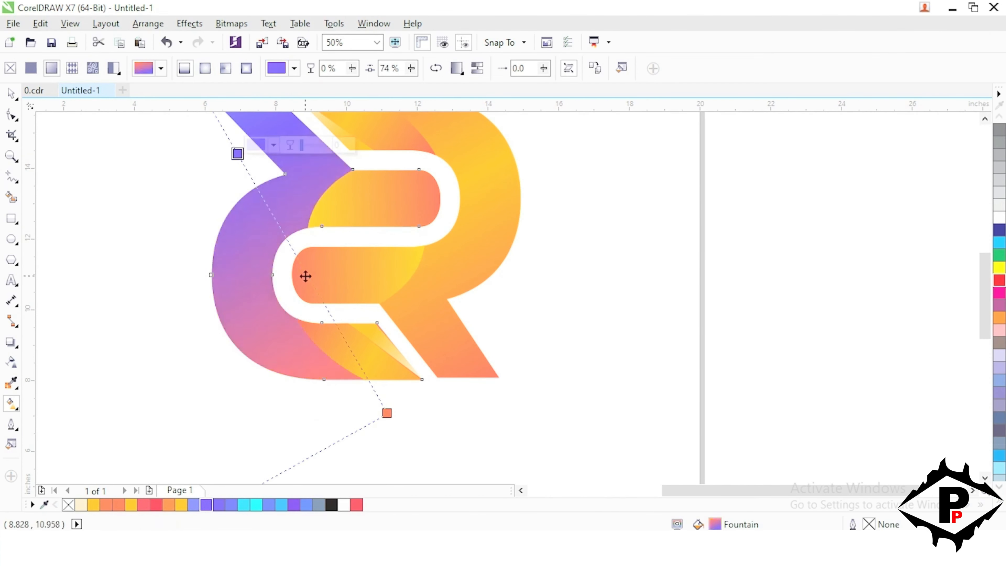
click(387, 413)
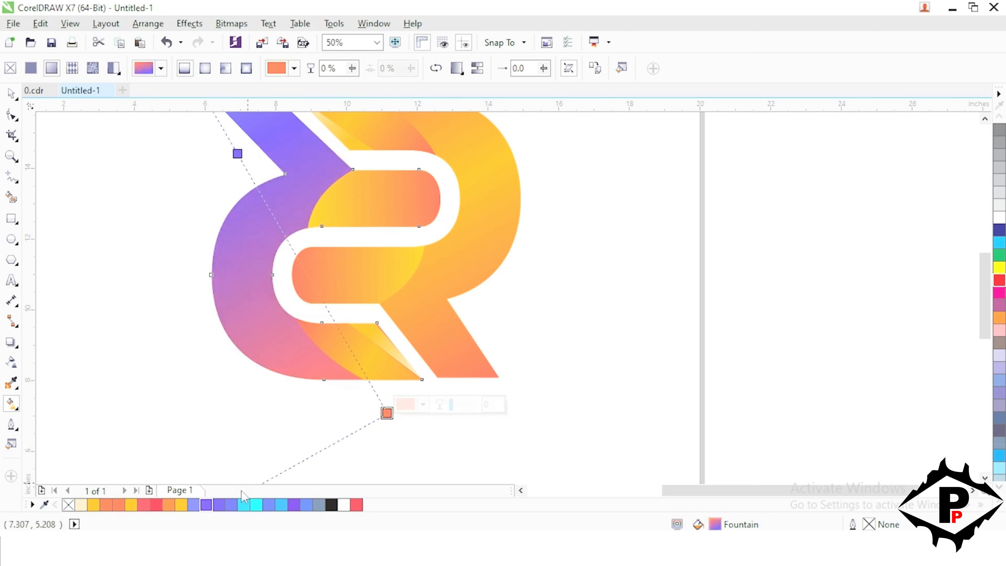
click(219, 505)
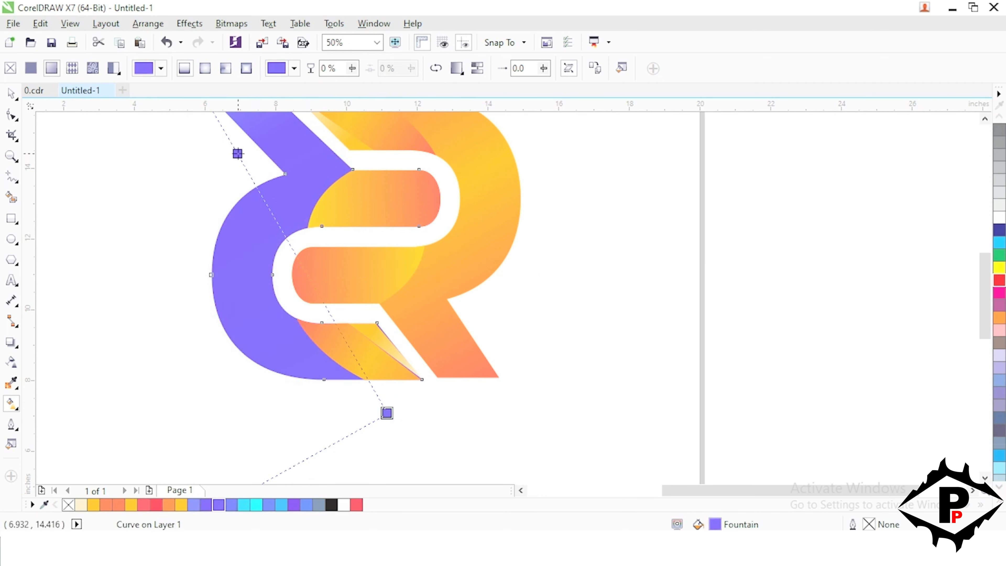
drag(238, 154, 246, 167)
click(387, 413)
click(257, 505)
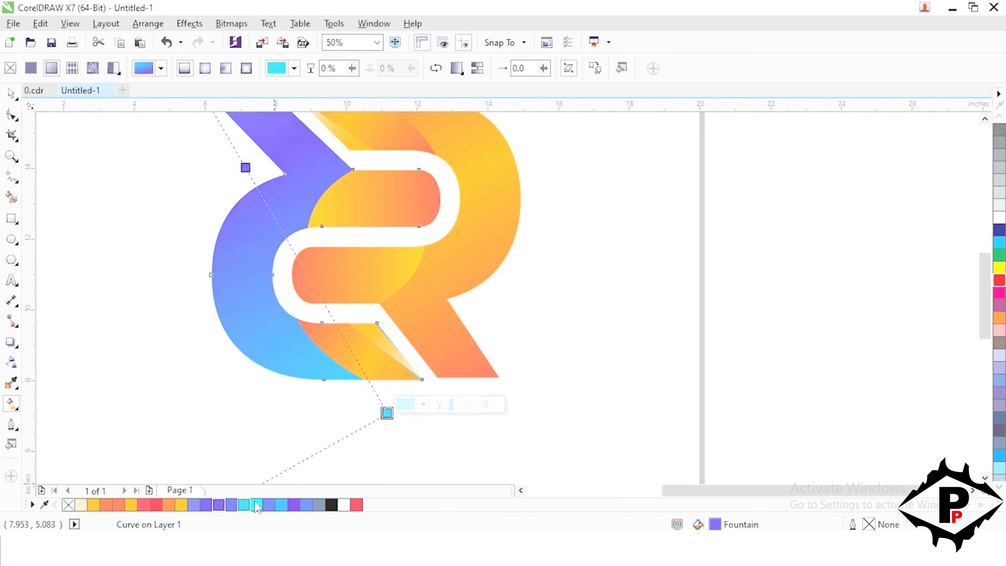
- Add a bright cyan stop to the middle of the mirrored body's gradient, positioned at 48%
scroll(294, 269, down, 1)
scroll(285, 254, up, 1)
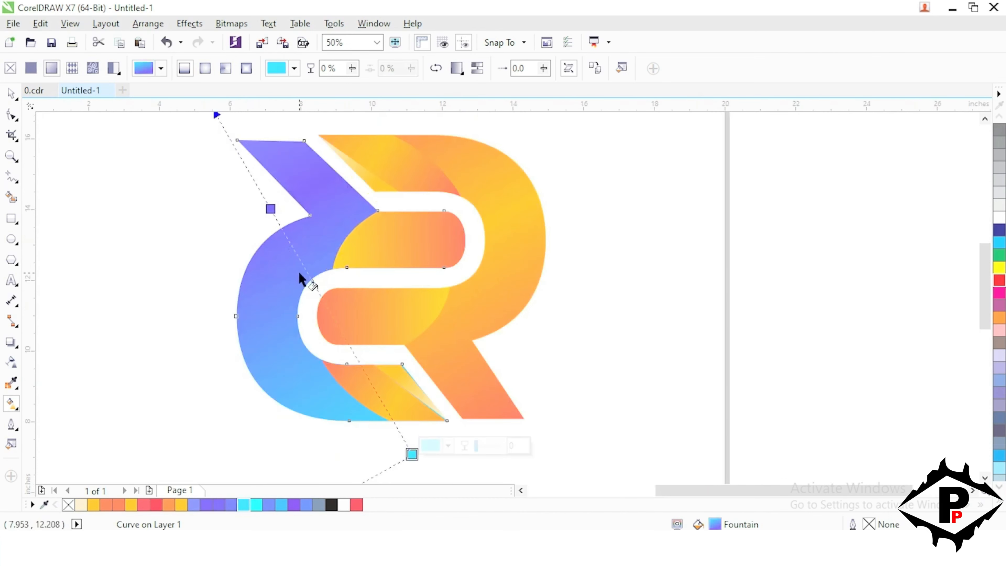
double_click(300, 261)
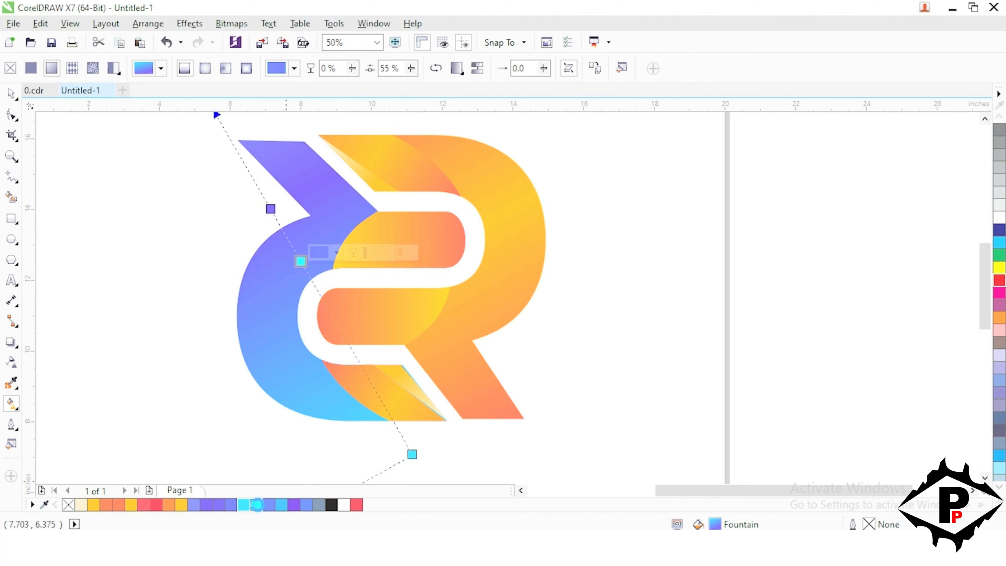
drag(303, 265, 315, 286)
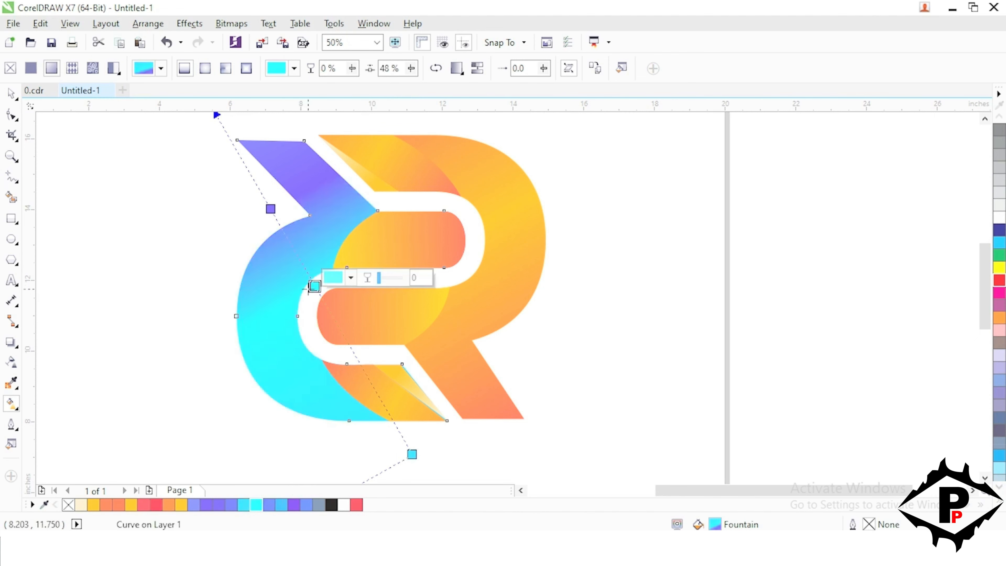
- Stretch the mirrored body's gradient past both ends of the letter, shifting the cyan area lower along the curve
drag(286, 239, 320, 321)
drag(248, 190, 226, 152)
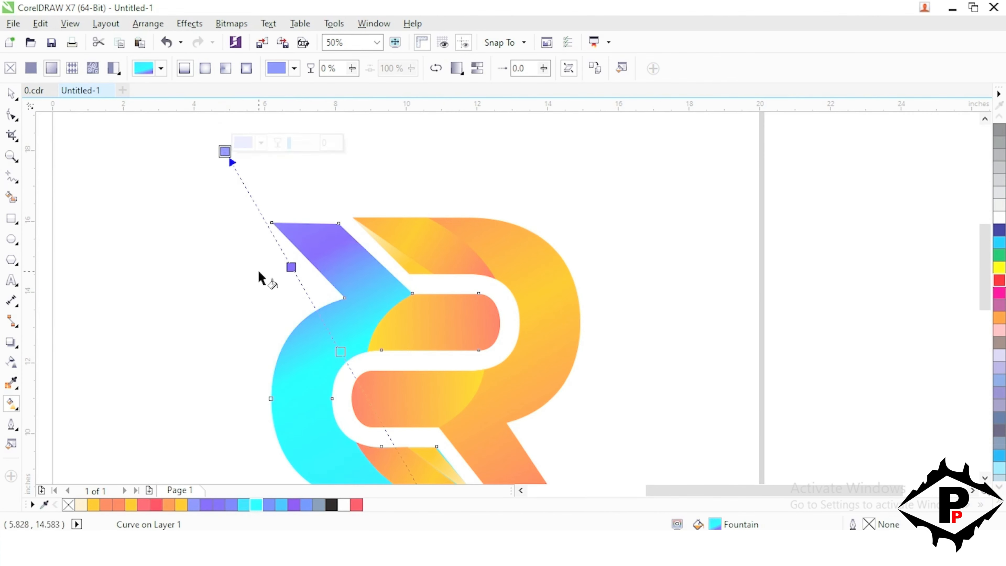
drag(259, 275, 295, 228)
drag(340, 323, 299, 211)
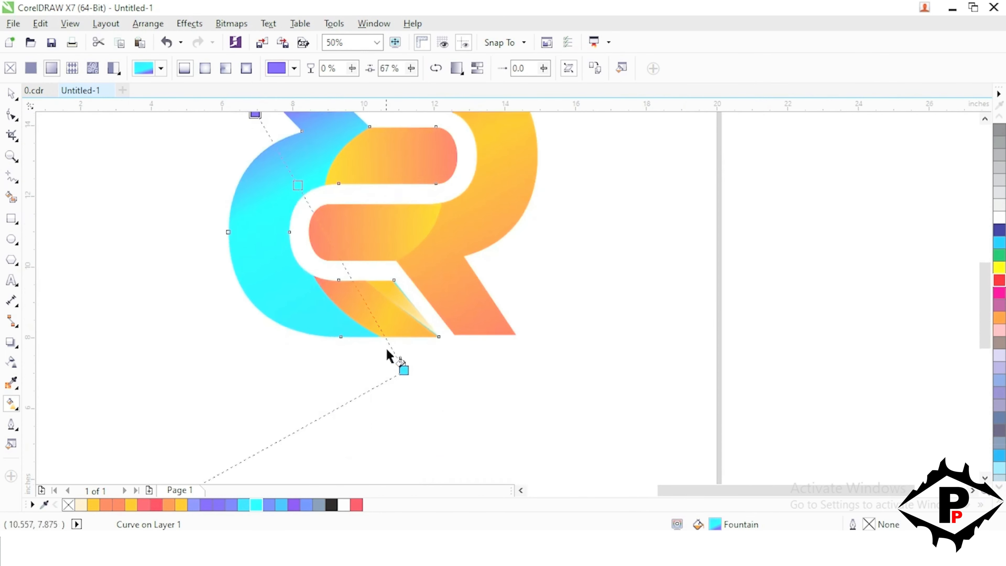
double_click(324, 237)
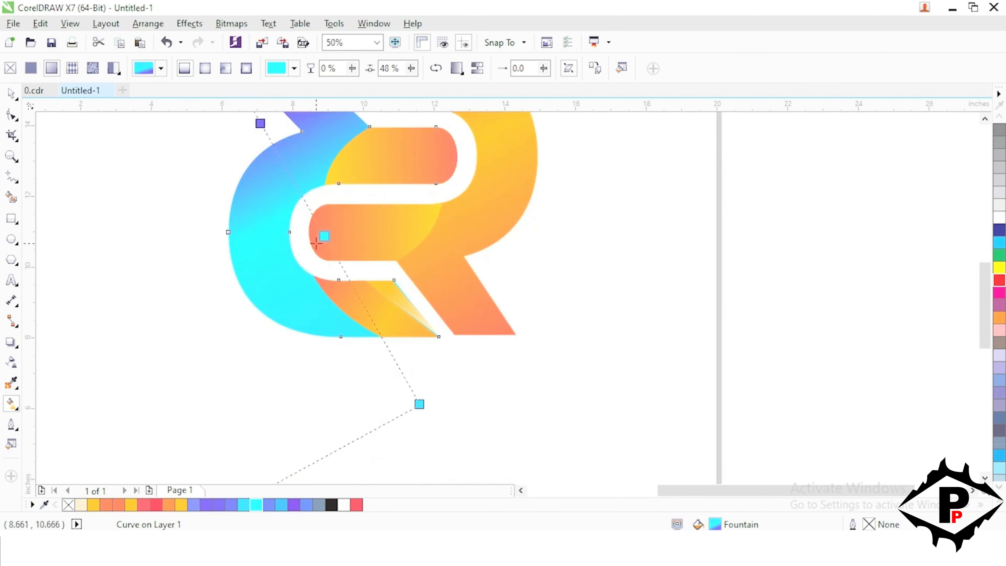
key(Delete)
key(ctrl+z)
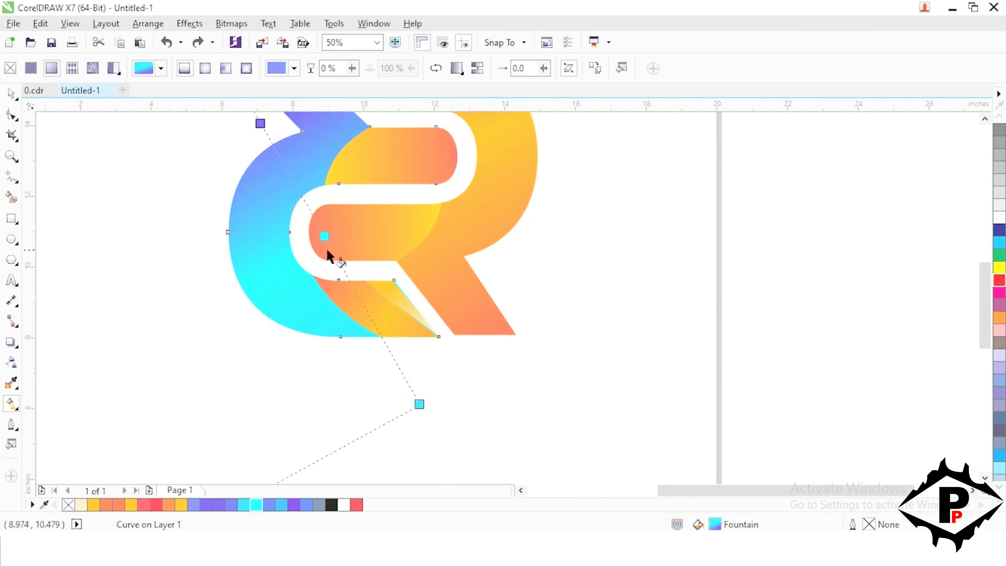
- Recolor the upper inner bar's gradient from medium blue at its curved inner edge to sky blue at its rounded end
click(11, 95)
scroll(194, 317, up, 3)
click(357, 243)
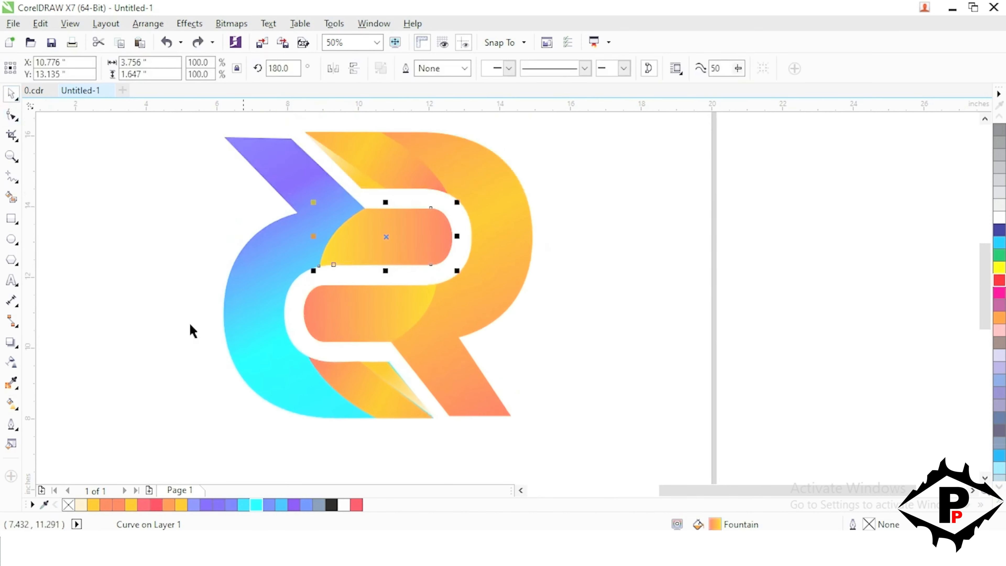
click(11, 404)
click(318, 242)
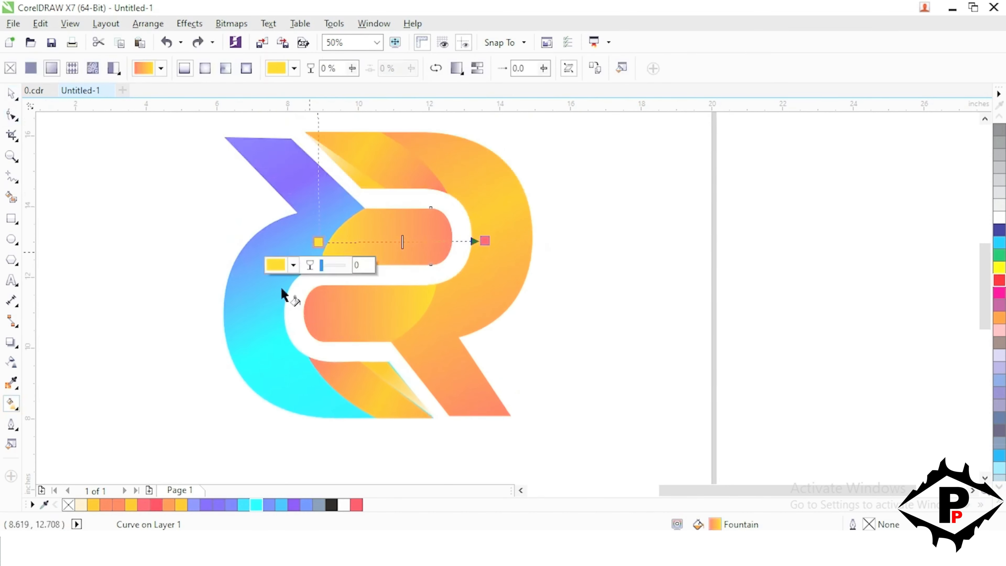
click(269, 504)
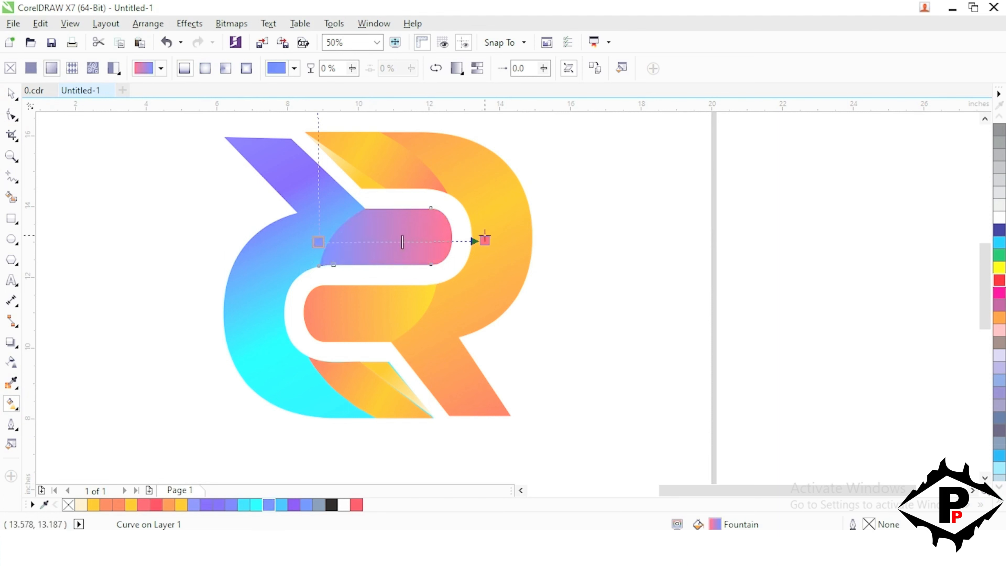
key(Tab)
click(282, 505)
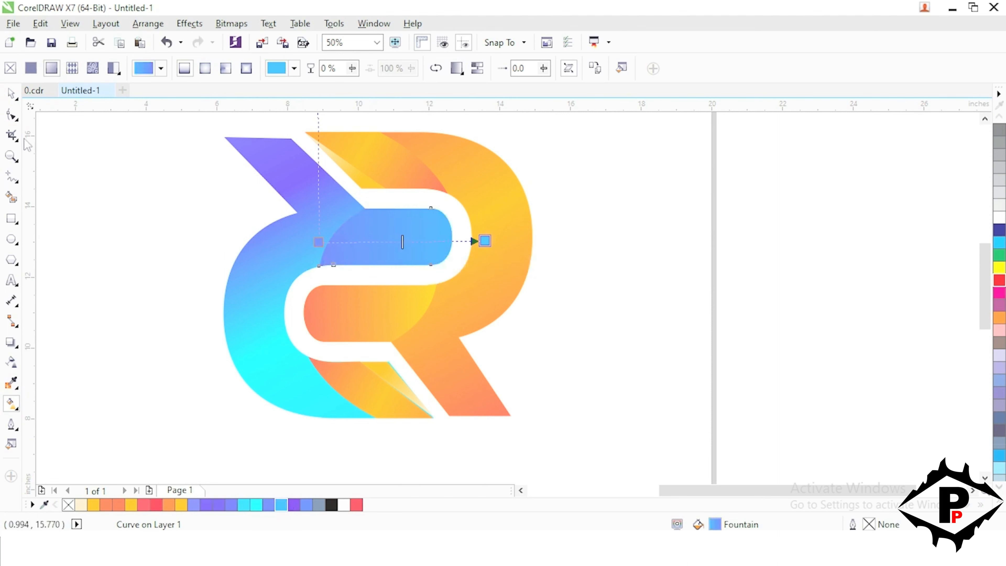
- Move the mirrored body's arm corner node left to tuck the exposed cyan sliver behind the highlight triangle
click(11, 94)
click(154, 229)
scroll(373, 349, up, 2)
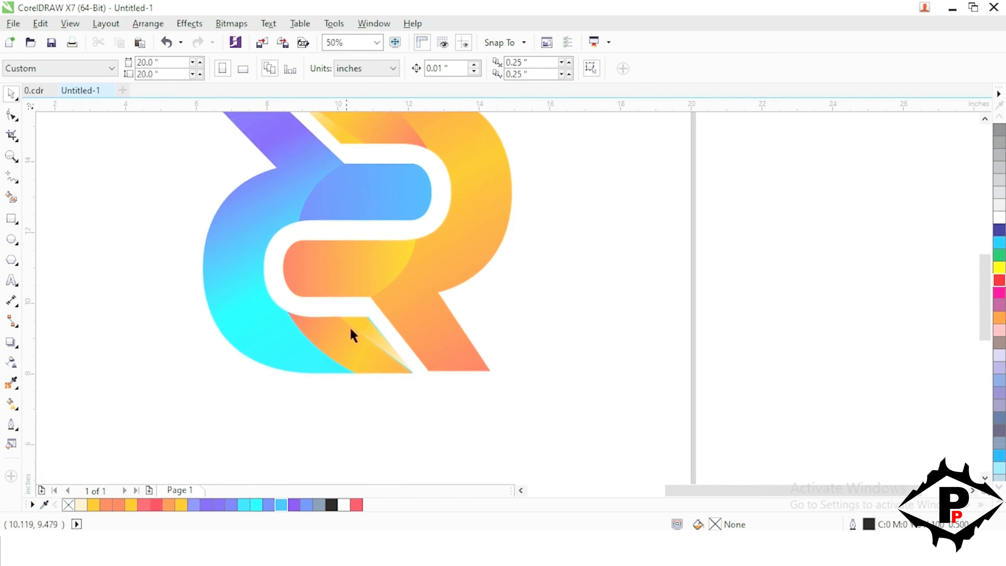
click(11, 115)
click(377, 344)
scroll(378, 347, up, 2)
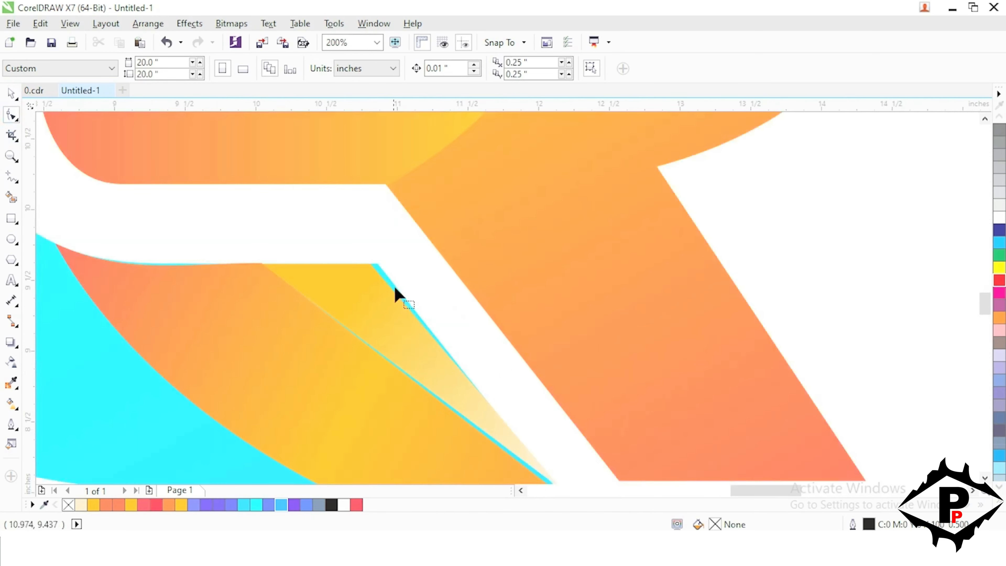
scroll(383, 271, up, 2)
drag(365, 260, 360, 261)
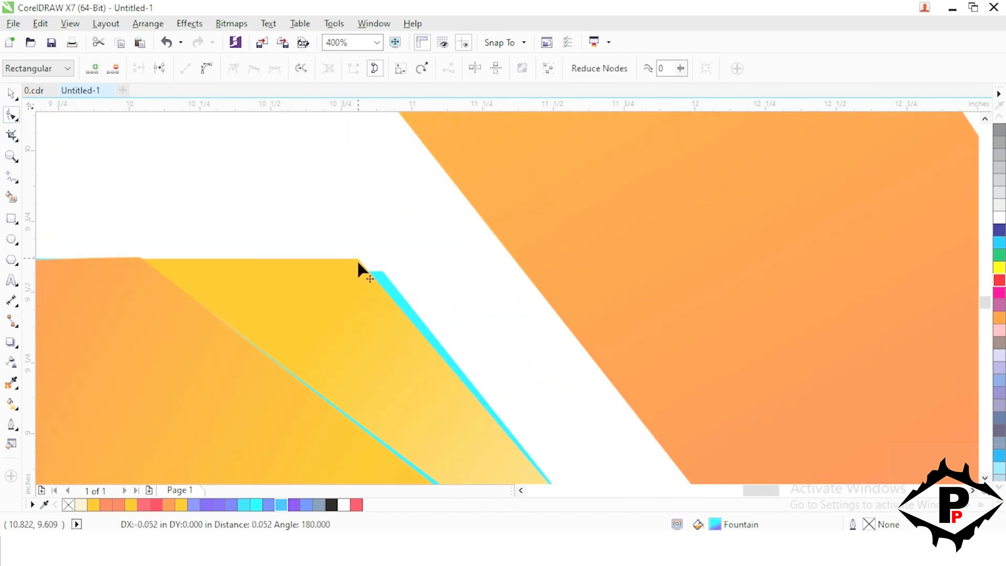
- Align the tip nodes of the mirrored body and highlight triangle with the shading's tip to hide the cyan edge
scroll(443, 413, down, 2)
scroll(455, 417, up, 2)
scroll(491, 393, up, 2)
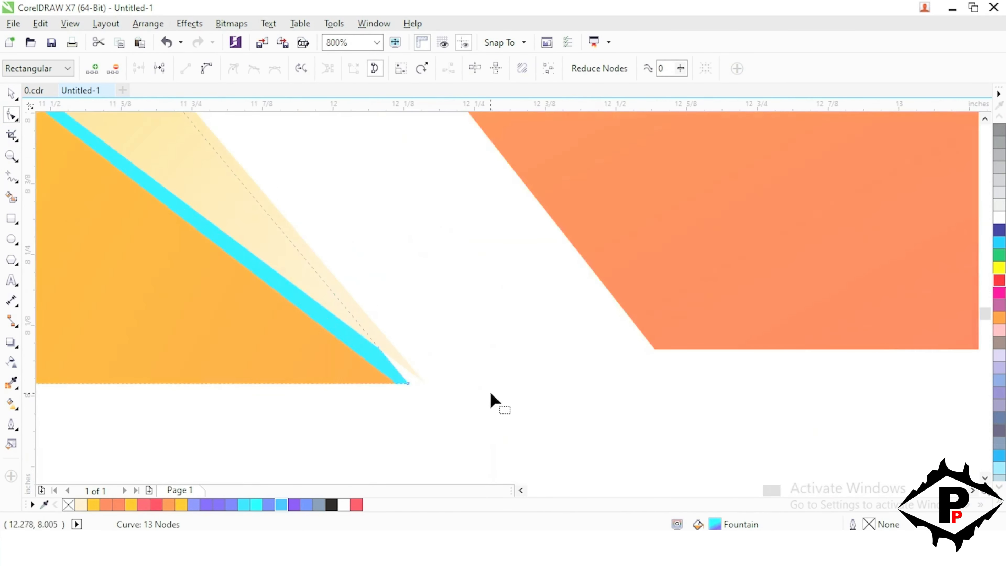
drag(409, 385, 396, 385)
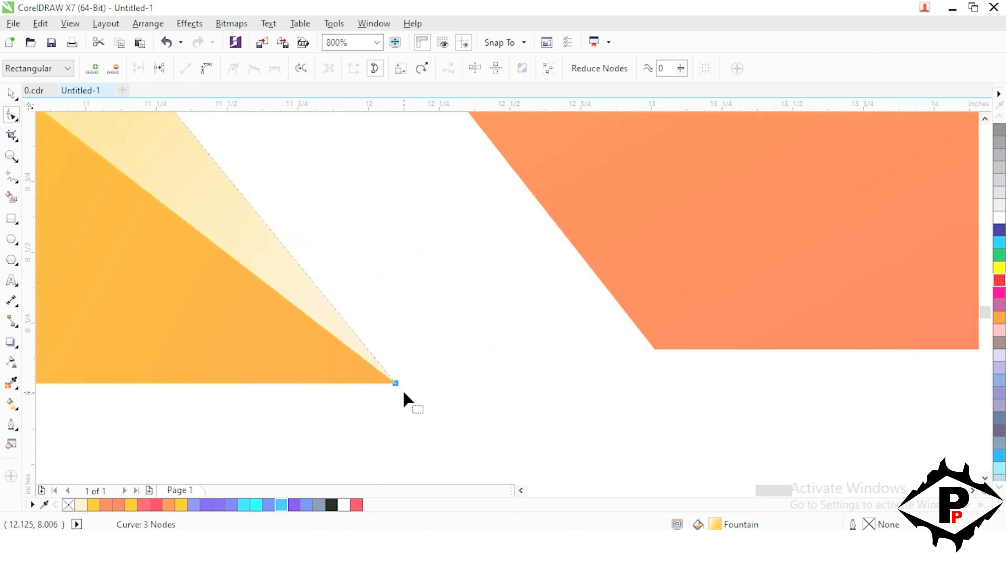
- Recolor the gradient of the mirrored letter's lower shading with violet, medium blue and sky blue stops
scroll(403, 393, down, 3)
click(11, 98)
scroll(442, 355, down, 2)
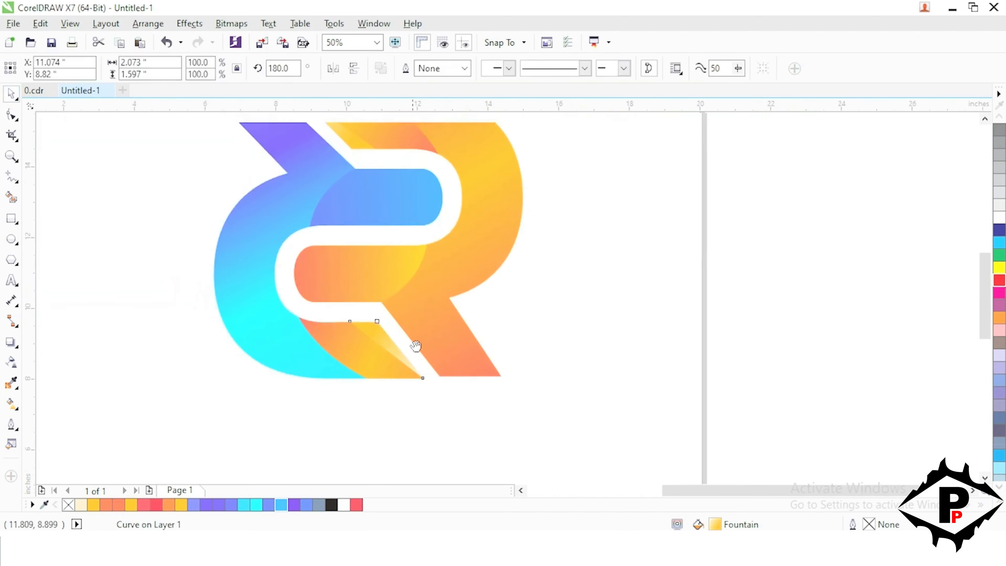
scroll(393, 349, up, 1)
click(389, 408)
click(380, 354)
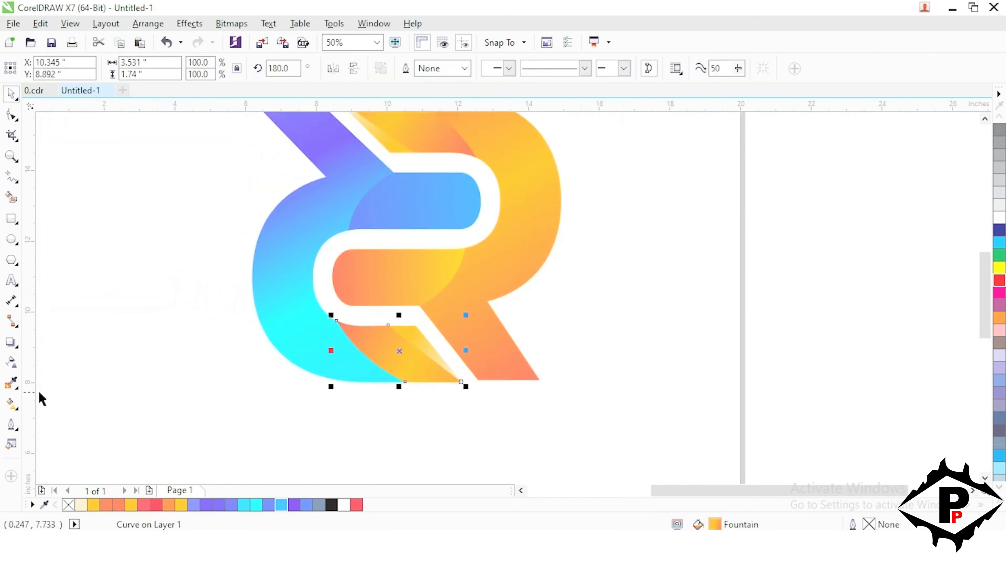
click(11, 404)
click(327, 297)
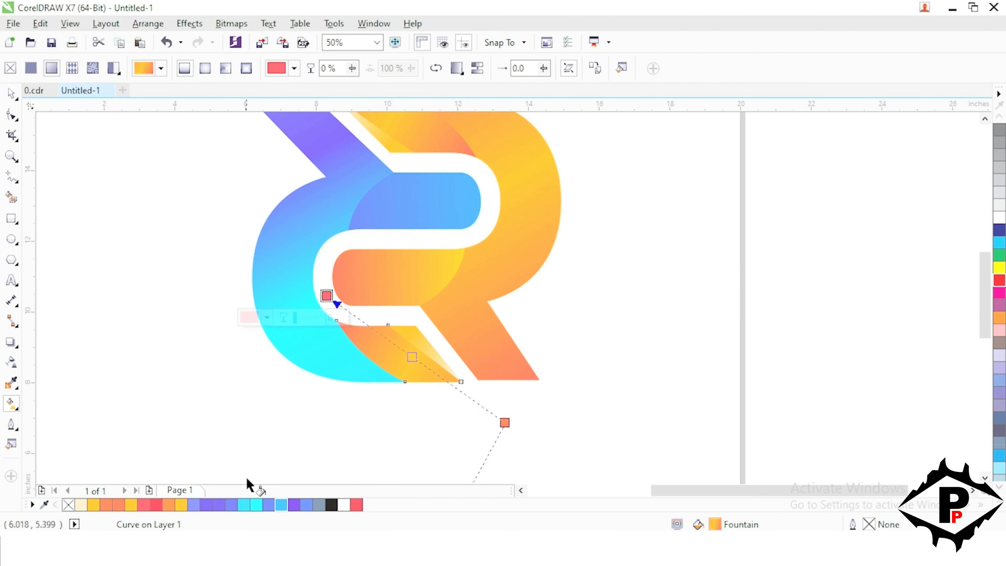
click(293, 505)
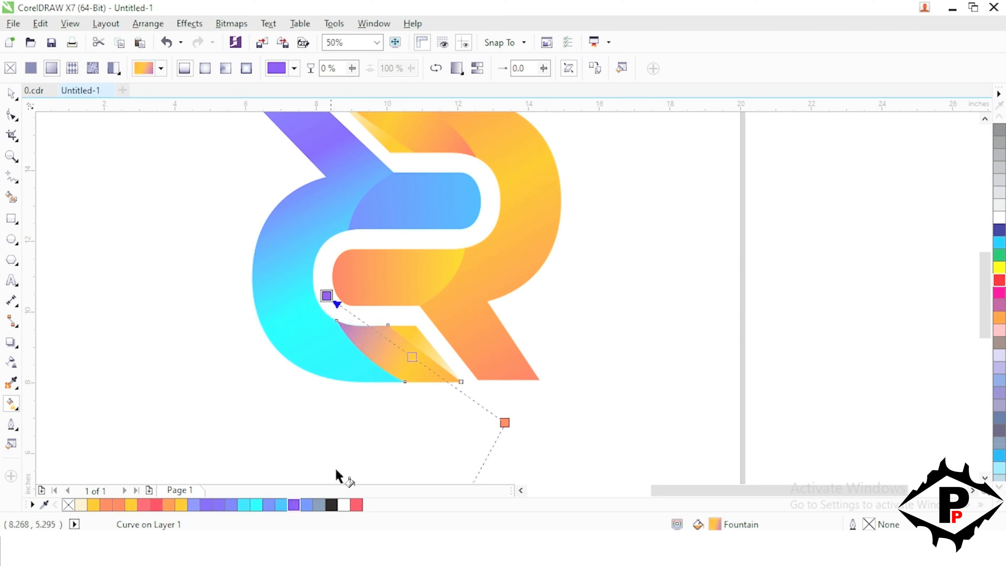
double_click(412, 357)
click(307, 505)
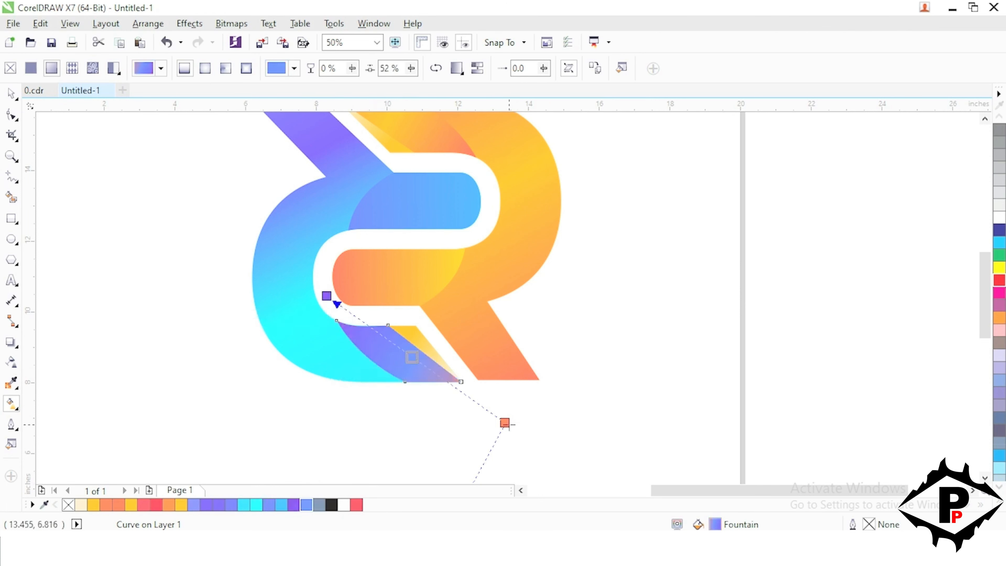
click(504, 423)
click(281, 504)
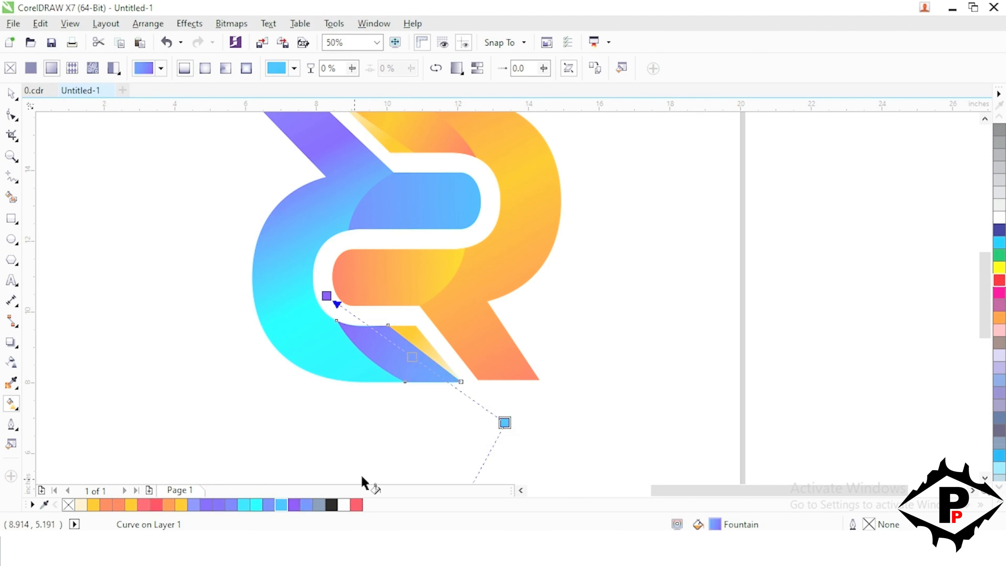
- Make the lower shading's gradient run from cyan near the curve to periwinkle blue just past the tip, without the middle stop
drag(504, 423, 447, 382)
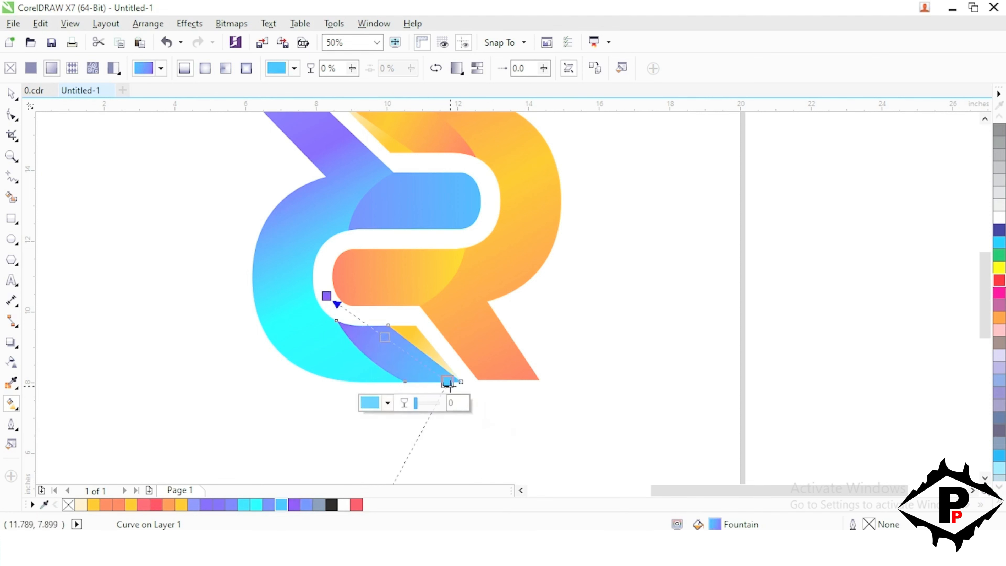
drag(326, 296, 347, 311)
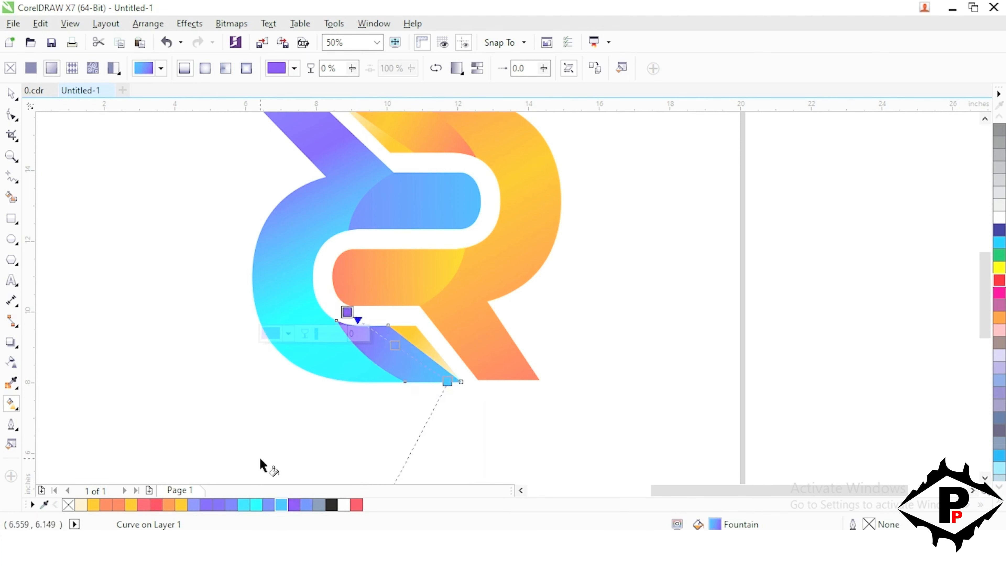
click(244, 505)
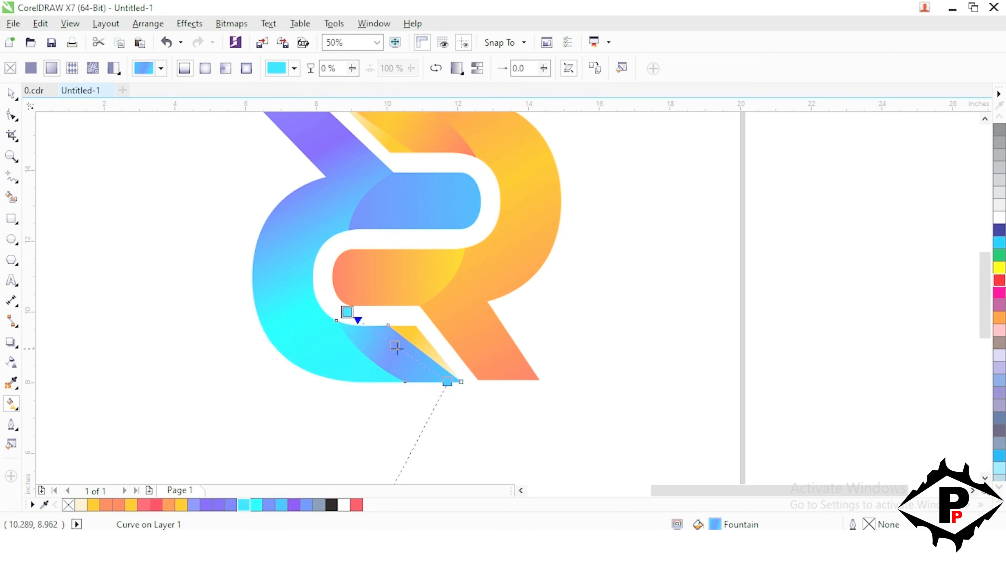
drag(395, 345, 397, 348)
click(450, 378)
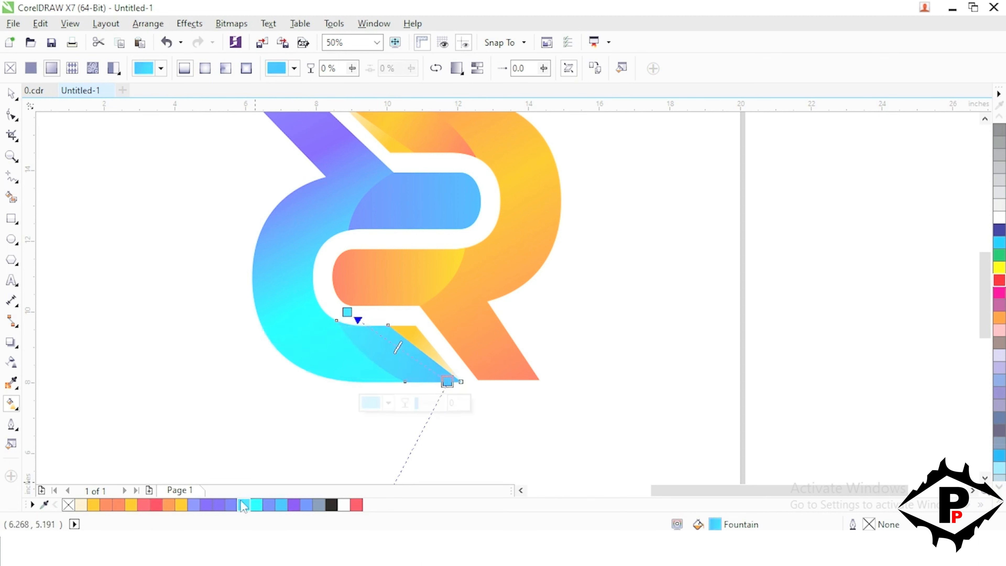
click(231, 505)
drag(347, 313, 373, 339)
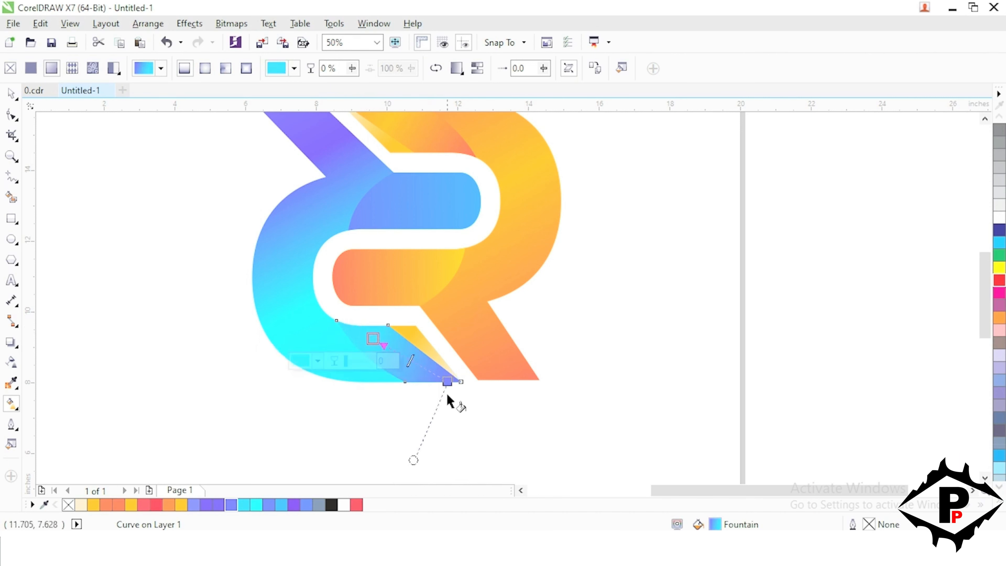
drag(447, 382, 462, 392)
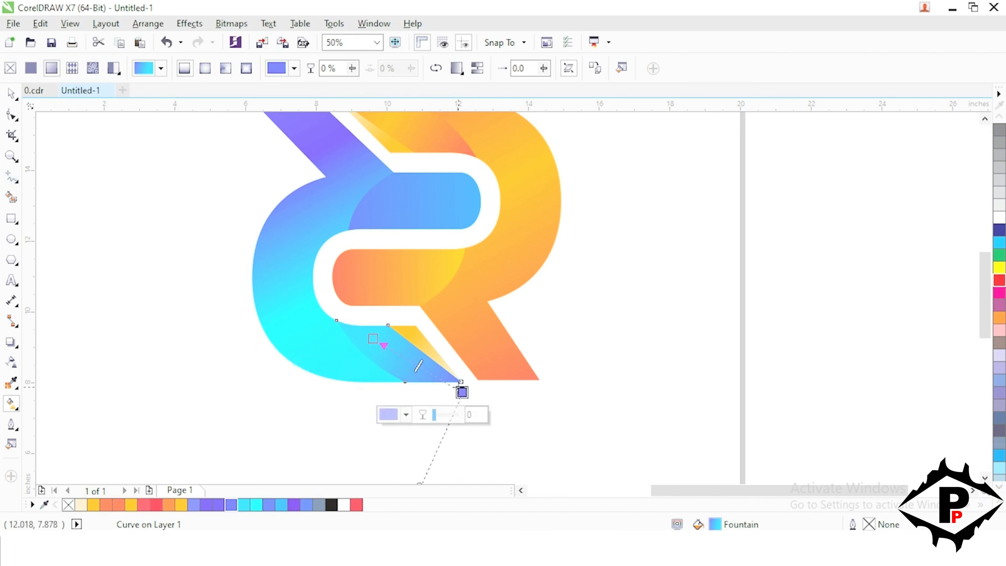
click(11, 93)
click(162, 273)
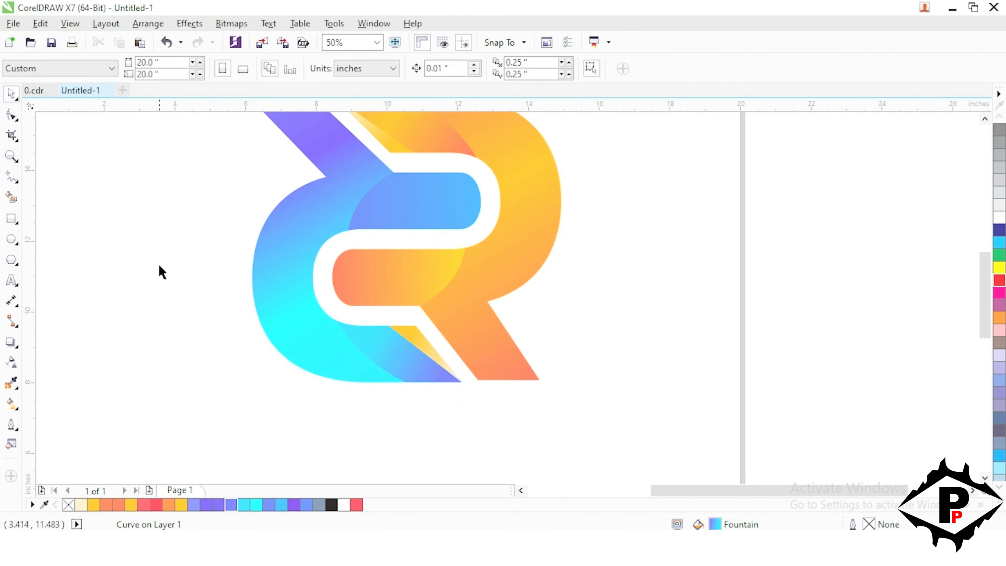
- Recolor the yellow stop of the lower highlight triangle's gradient to cyan
scroll(309, 356, down, 1)
scroll(319, 352, up, 1)
click(294, 353)
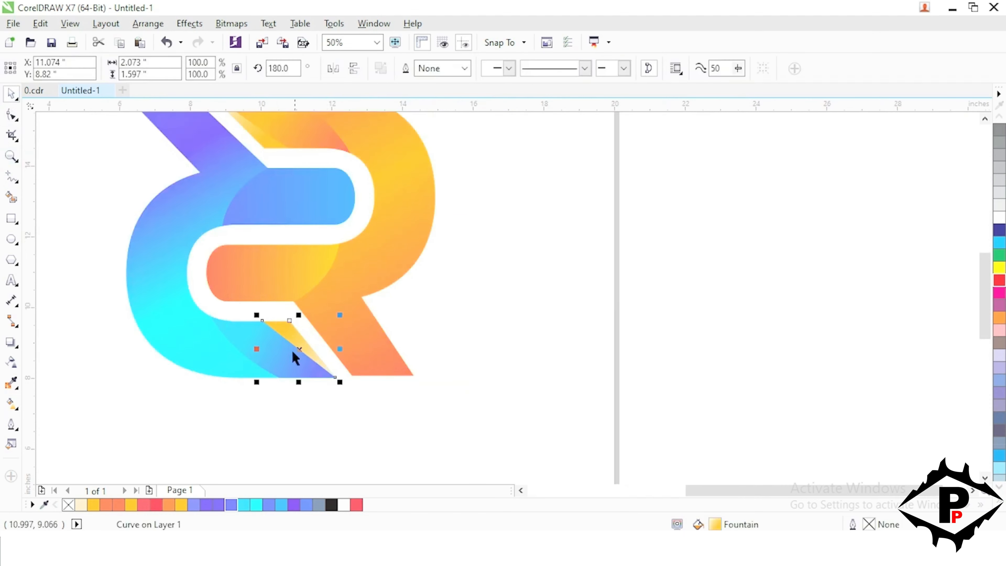
click(15, 406)
click(286, 326)
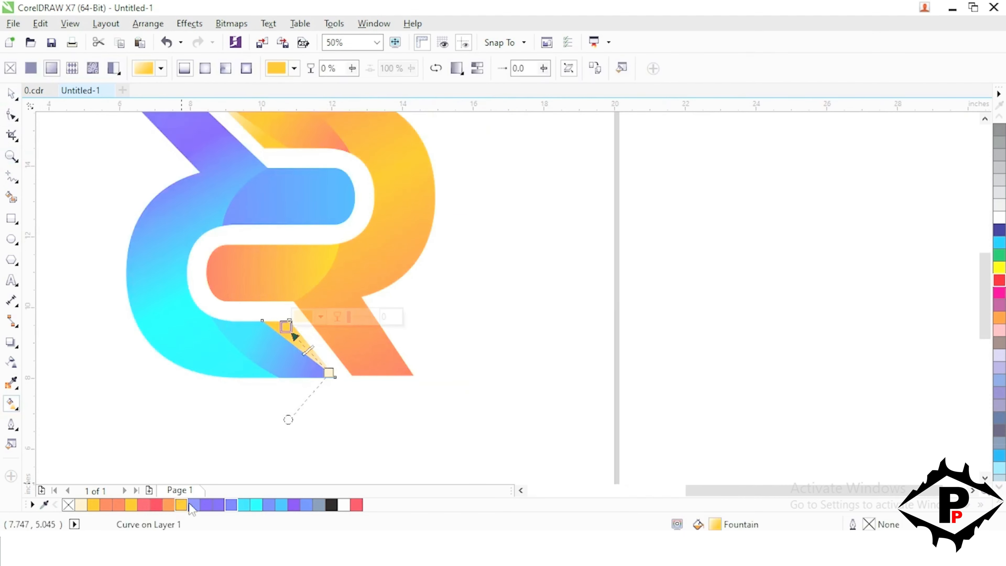
click(252, 506)
click(11, 94)
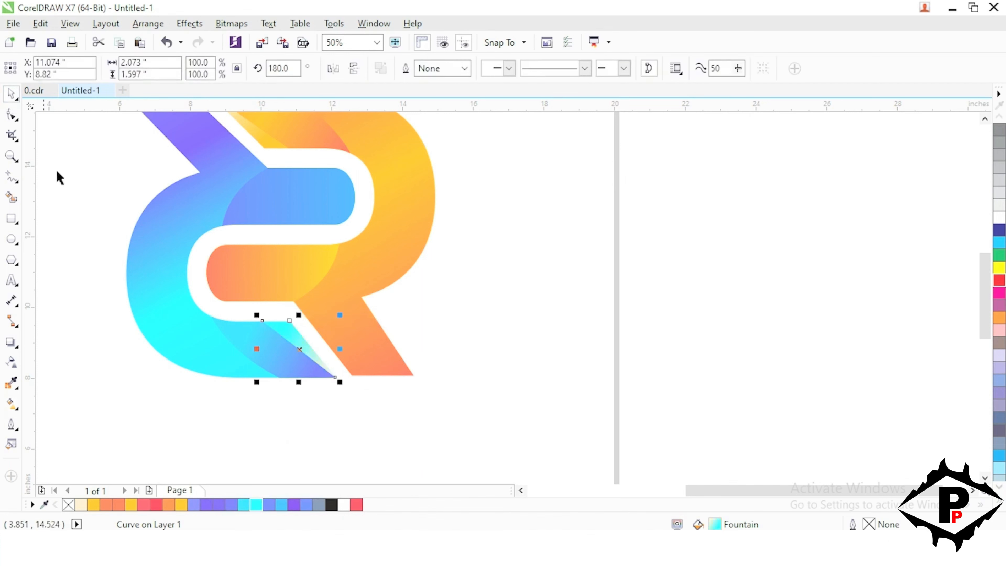
- Select all pieces of the interlocked logo and group them
click(176, 345)
click(210, 407)
scroll(232, 380, down, 1)
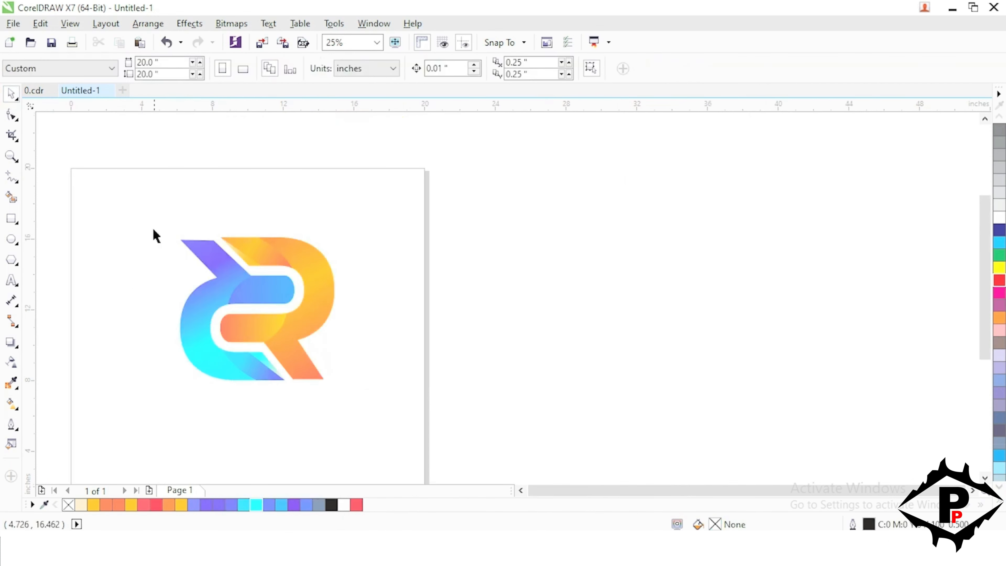
drag(136, 200, 340, 413)
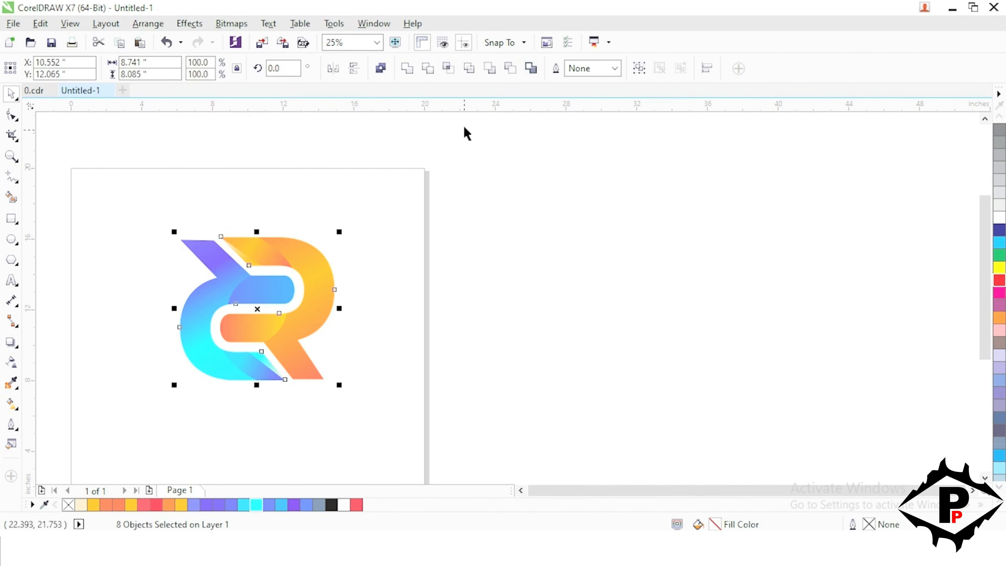
click(639, 68)
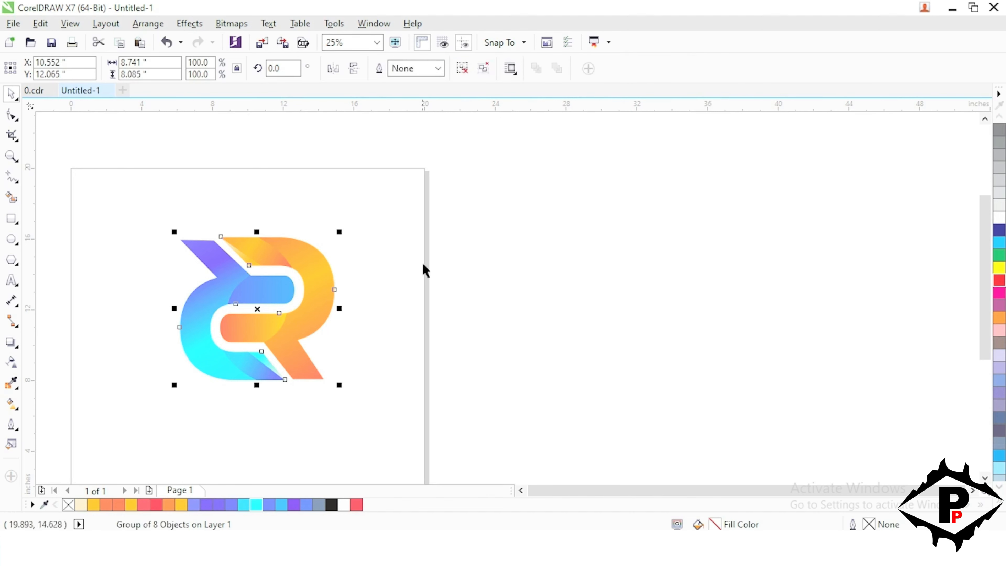
- Enlarge the logo group to about 16.9 by 15.7 inches and center it on the page
click(423, 265)
key(shift+F4)
click(511, 311)
drag(566, 340, 609, 430)
drag(507, 347, 368, 331)
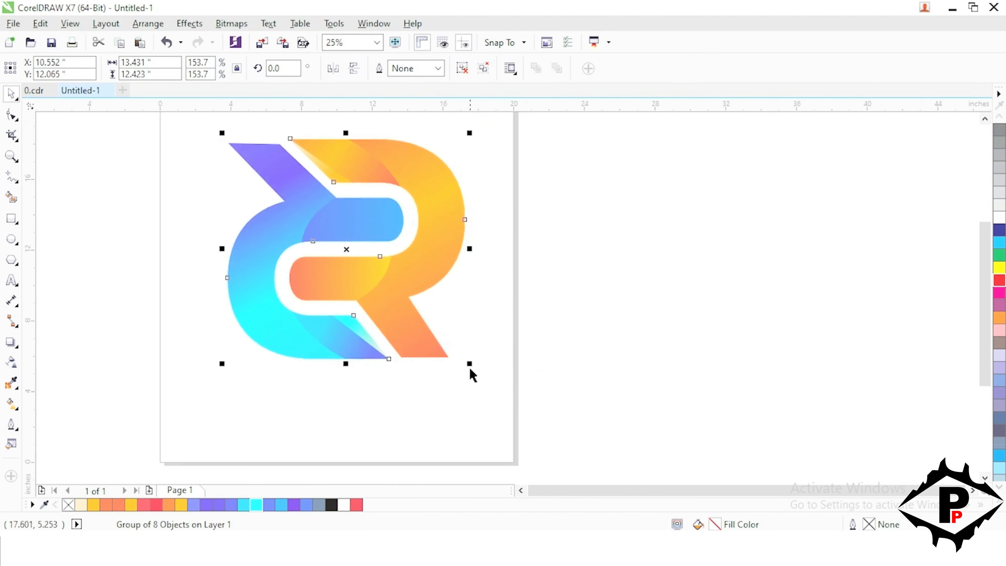
drag(470, 364, 501, 393)
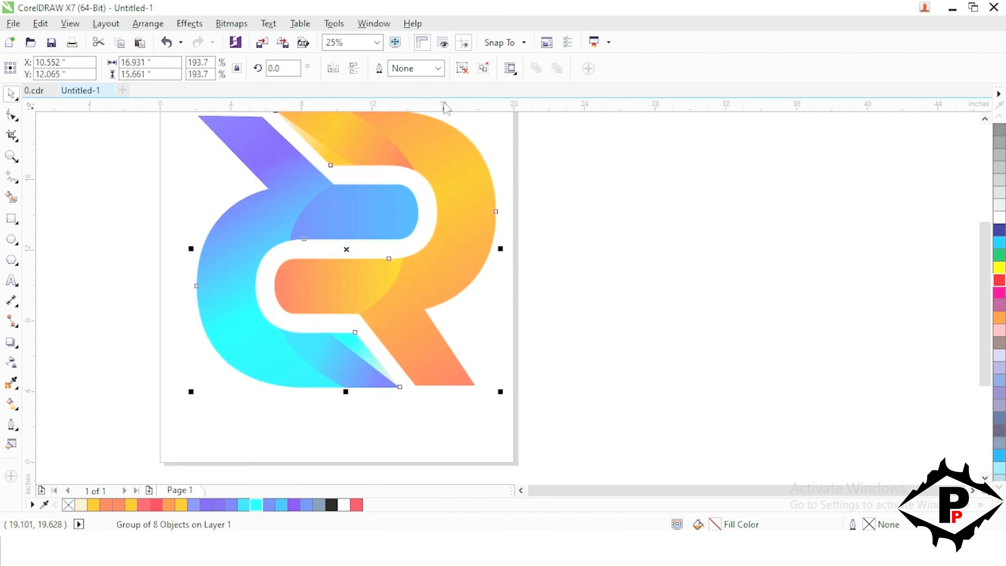
key(p)
drag(449, 179, 477, 201)
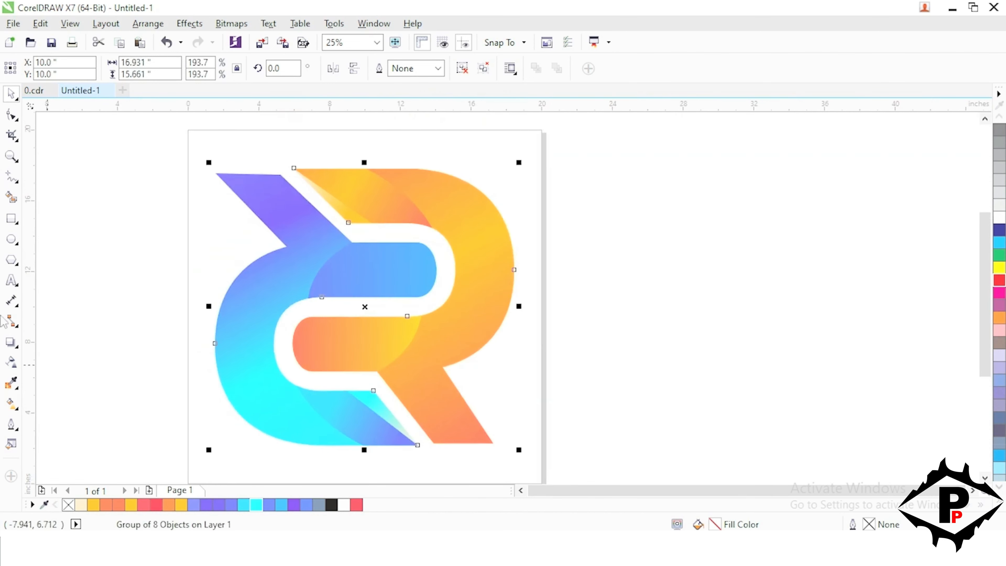
- Add a page-sized rectangle behind the logo and fill it with near-black R6 G1 B20
click(120, 243)
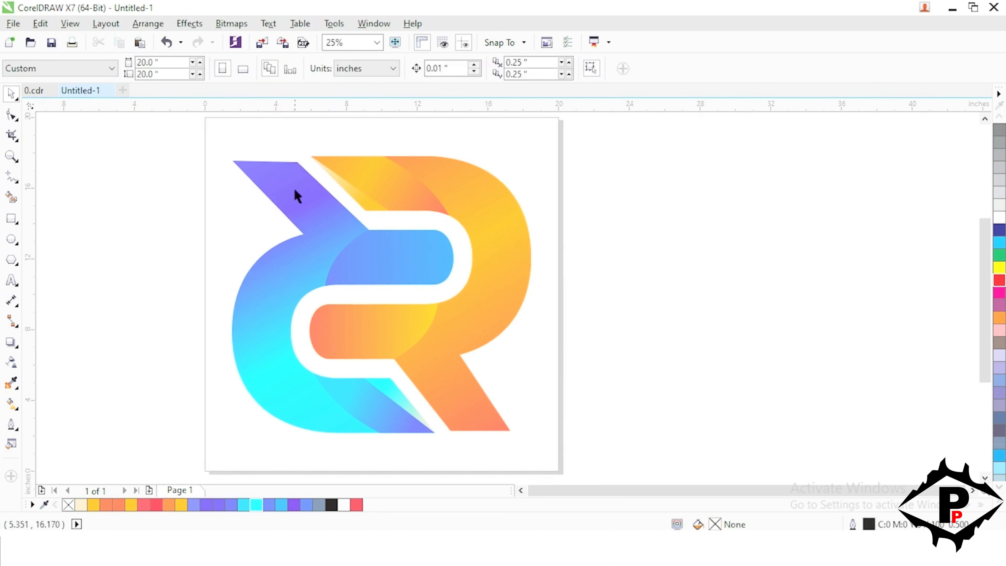
click(329, 171)
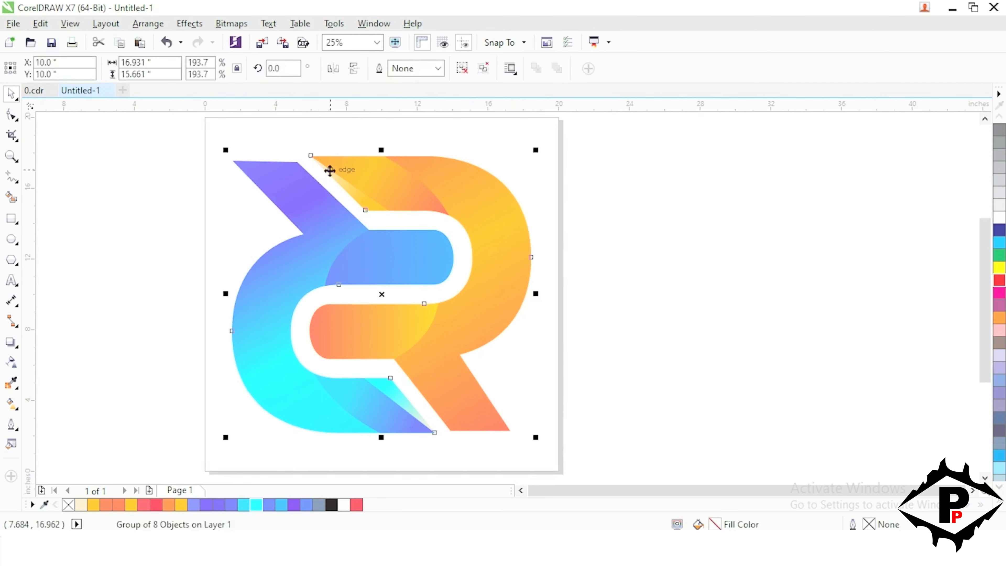
double_click(12, 220)
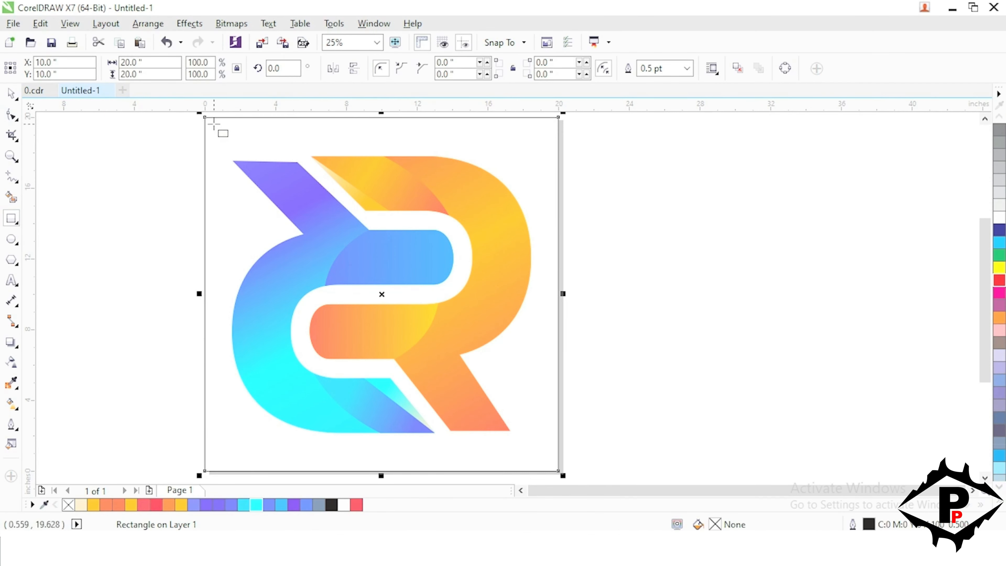
click(295, 508)
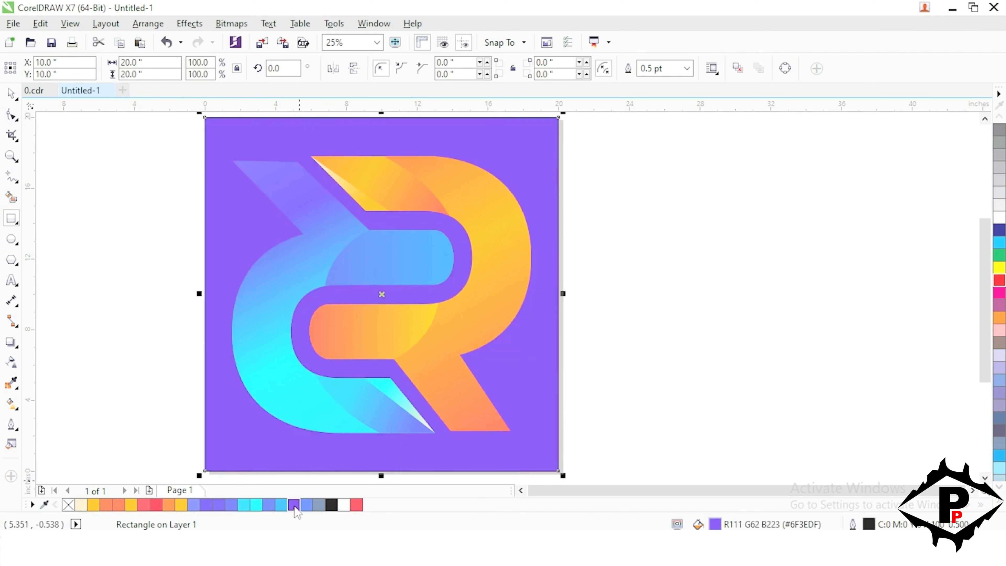
key(shift+F11)
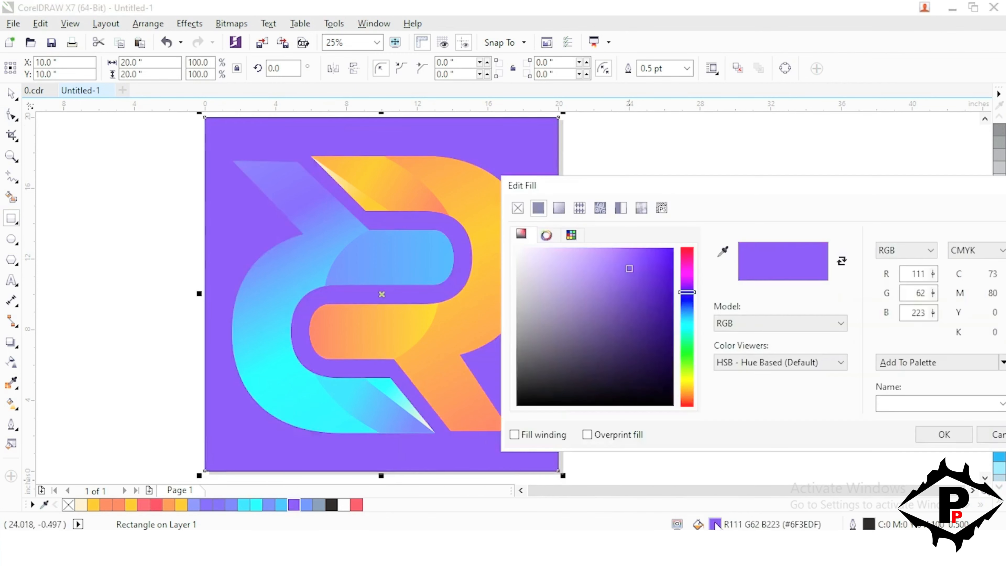
click(668, 330)
drag(665, 359, 664, 387)
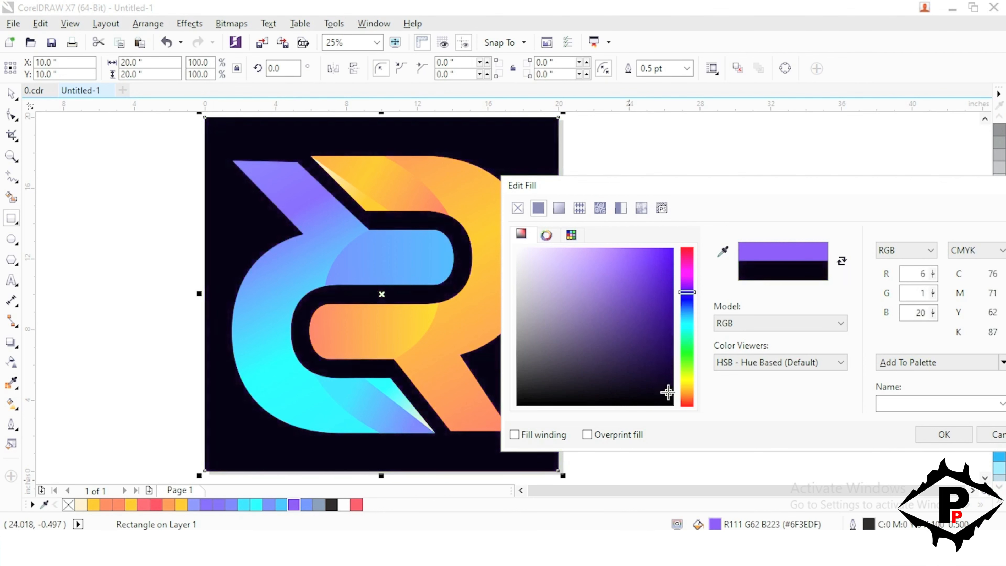
click(935, 435)
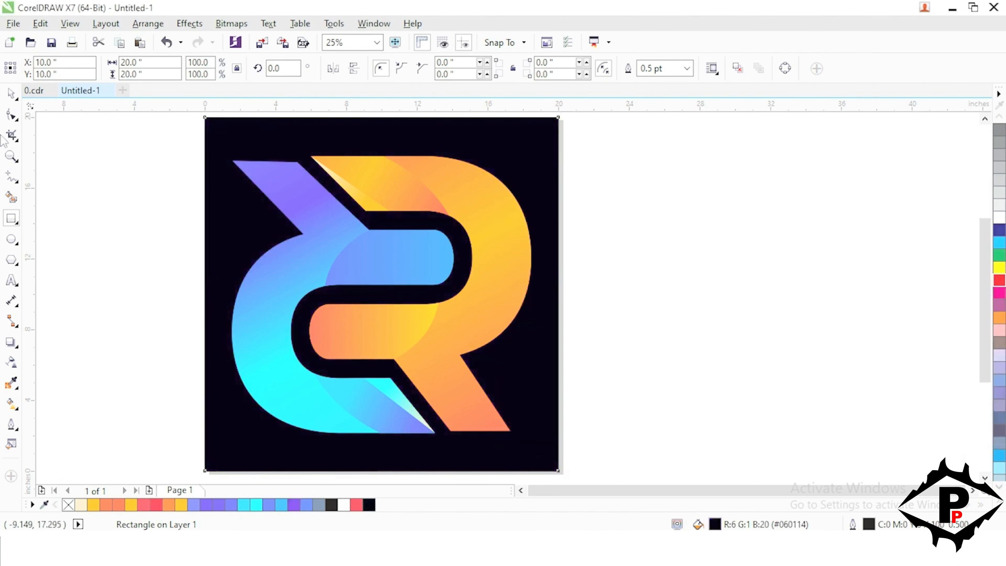
- Recolor the background rectangle pale yellow, C0 M0 Y40 K0
key(Escape)
click(252, 177)
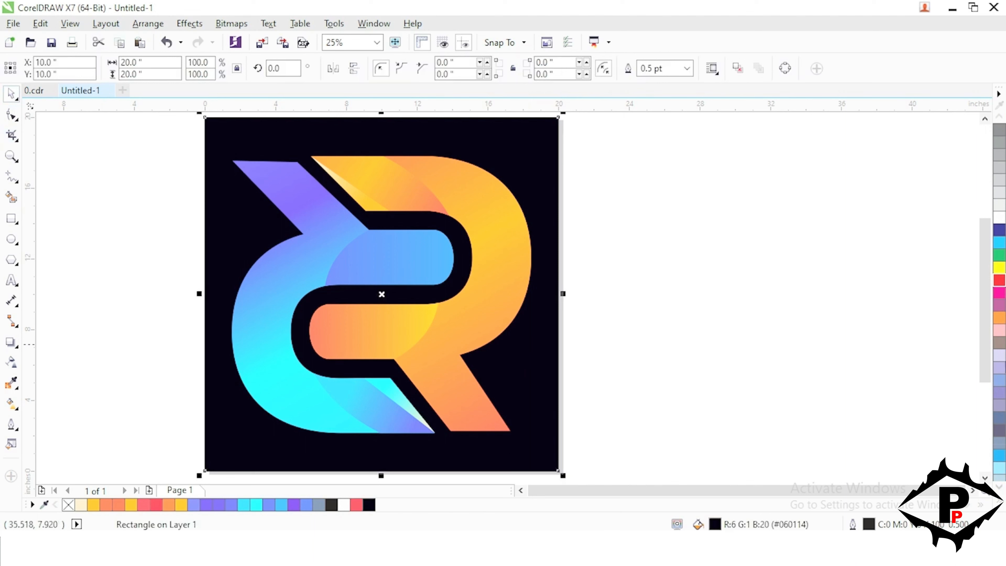
click(1001, 509)
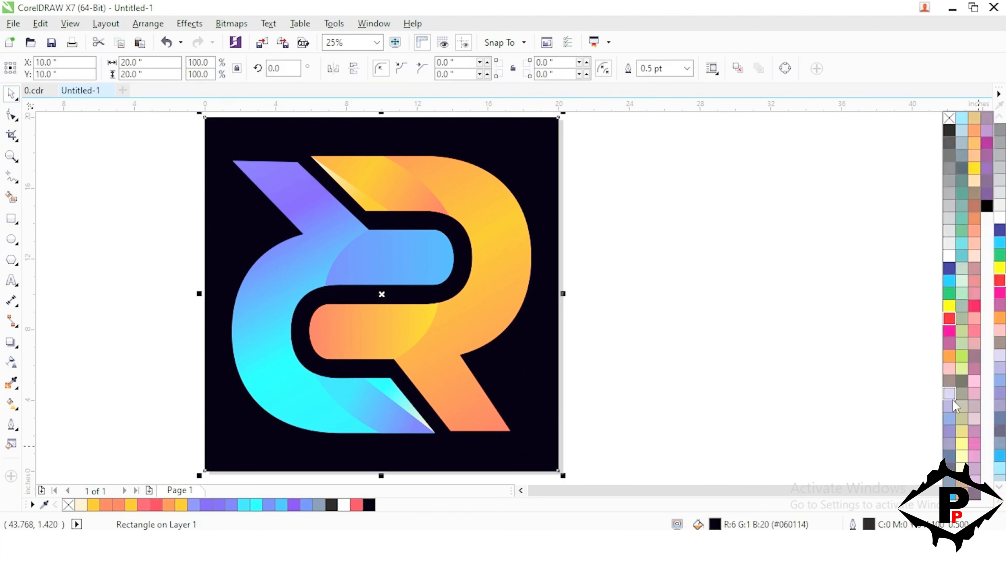
click(962, 457)
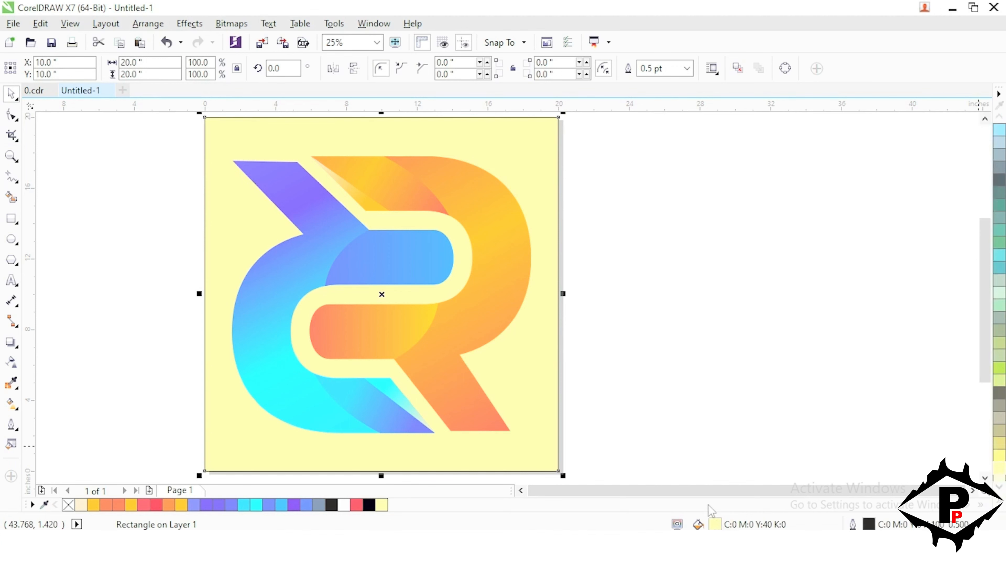
double_click(714, 523)
mouse_move(566, 250)
mouse_down()
mouse_move(540, 247)
mouse_move(521, 287)
mouse_move(651, 326)
mouse_move(673, 262)
mouse_up()
click(690, 323)
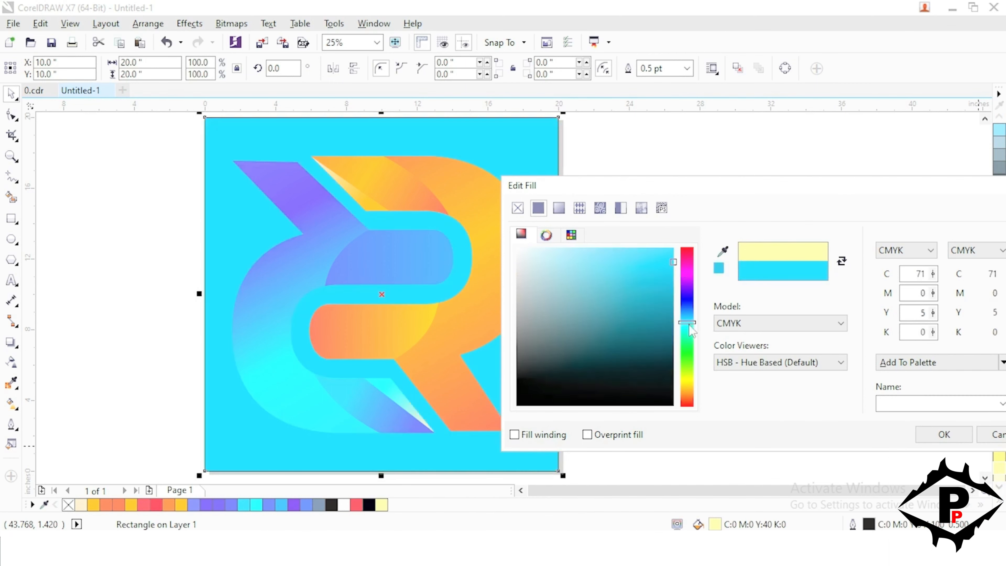
mouse_move(691, 331)
mouse_down()
mouse_move(697, 414)
mouse_move(658, 359)
mouse_move(660, 381)
mouse_up()
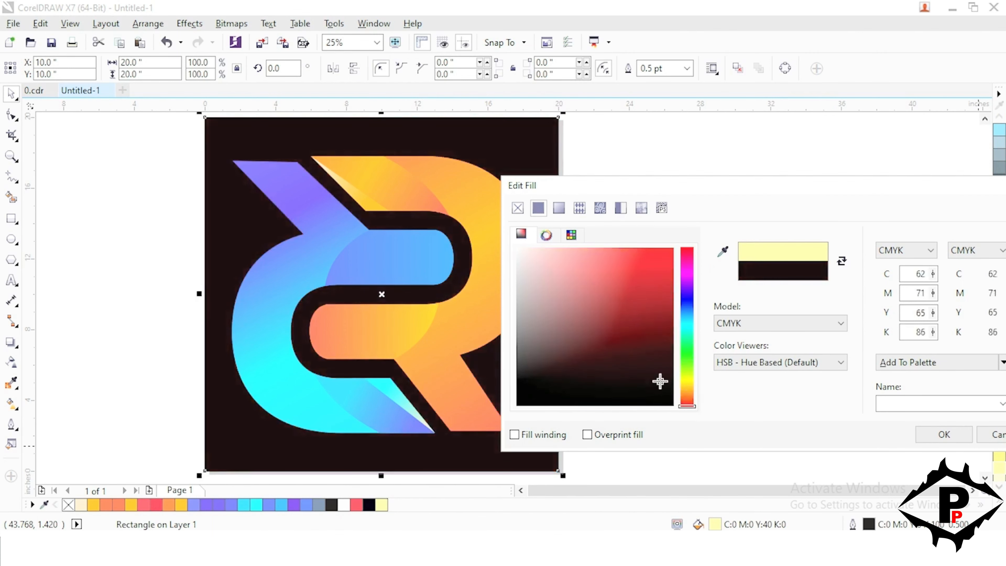
click(1001, 434)
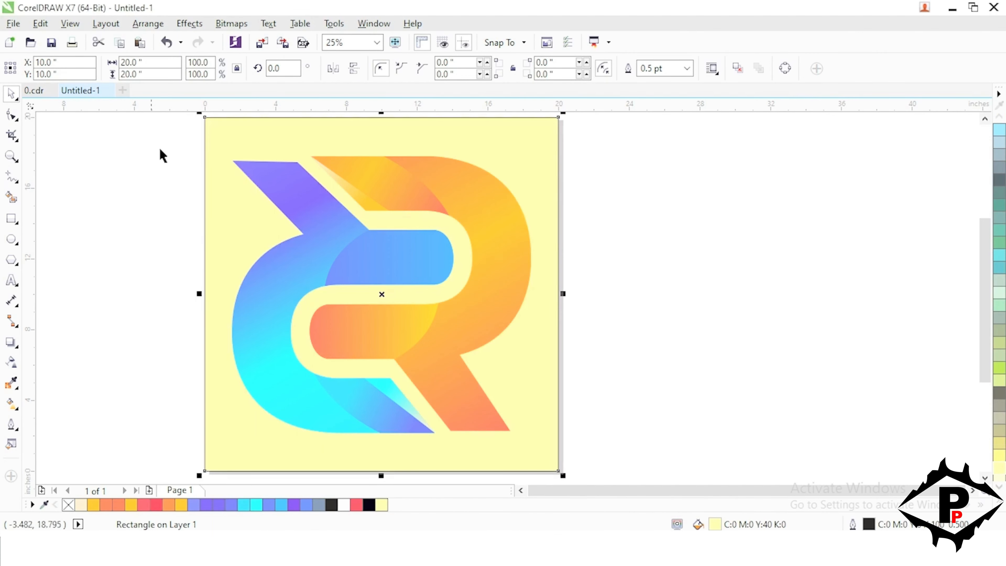
- Refill the background rectangle with near-black R6 G1 B20 and apply an elliptical fountain fill spreading from its center
click(369, 505)
click(661, 365)
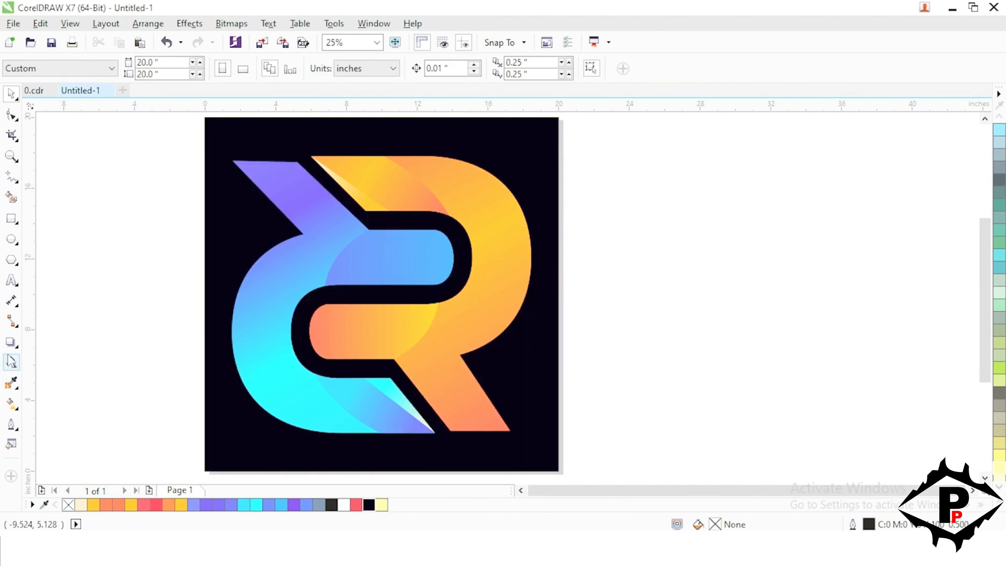
click(11, 403)
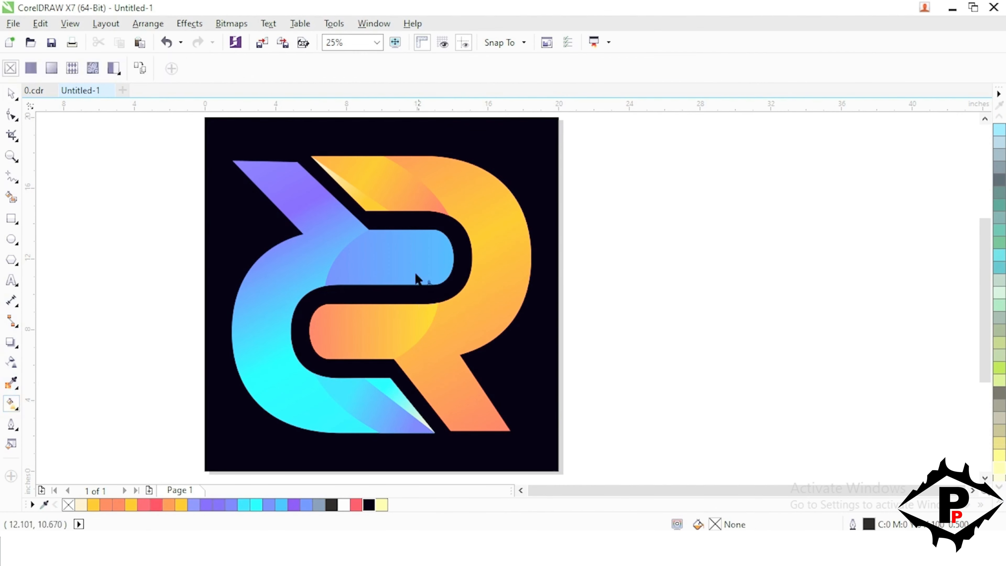
click(453, 409)
drag(294, 126, 480, 447)
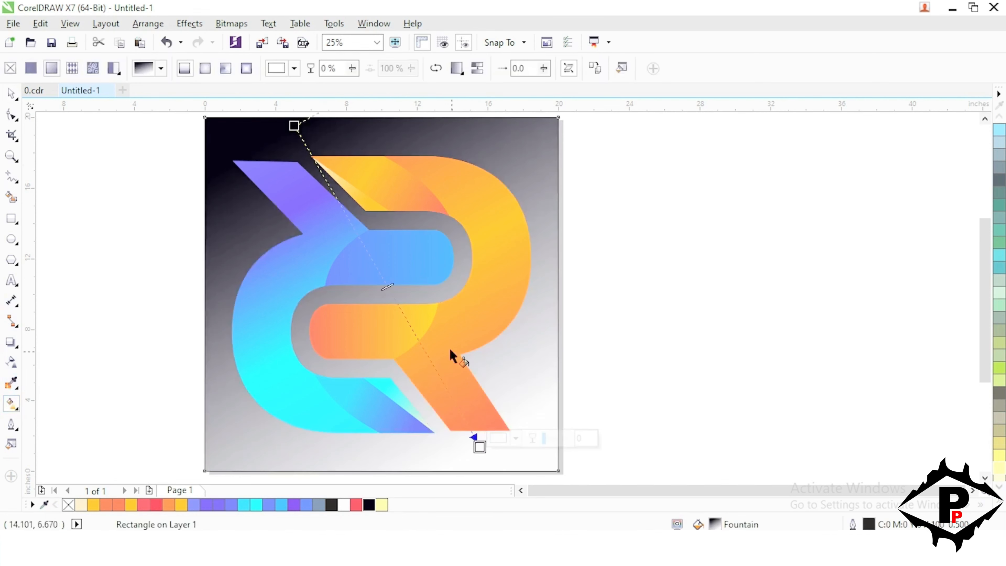
click(209, 68)
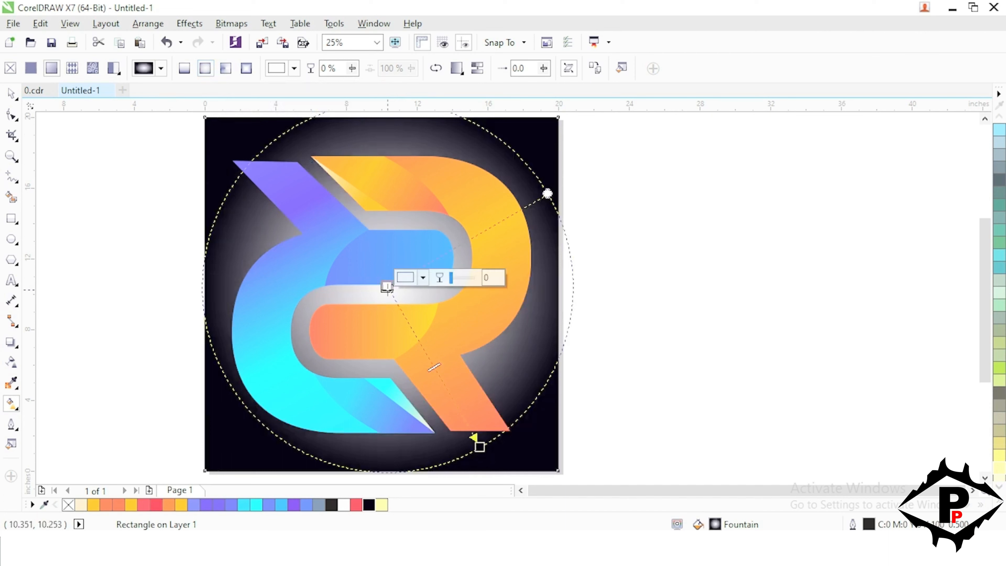
- Set the center color of the background's elliptical fountain fill to dark blue, C74 M69 Y0 K70
drag(372, 507, 387, 288)
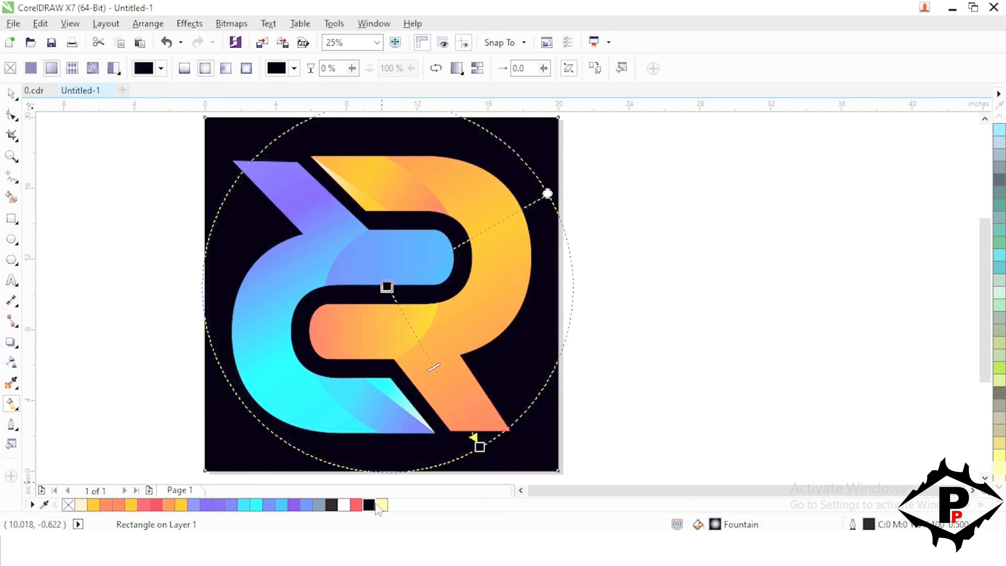
click(423, 277)
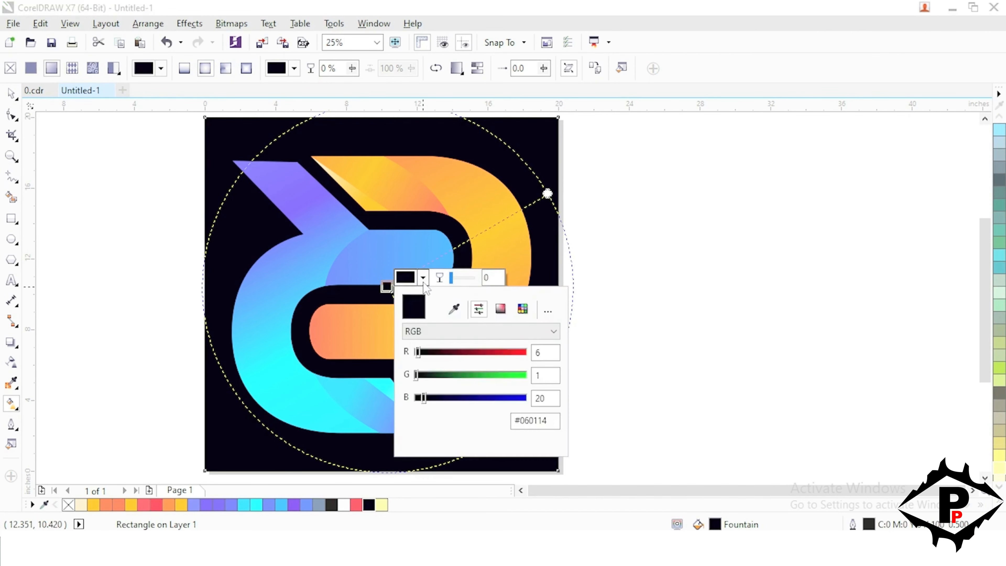
drag(420, 377, 403, 400)
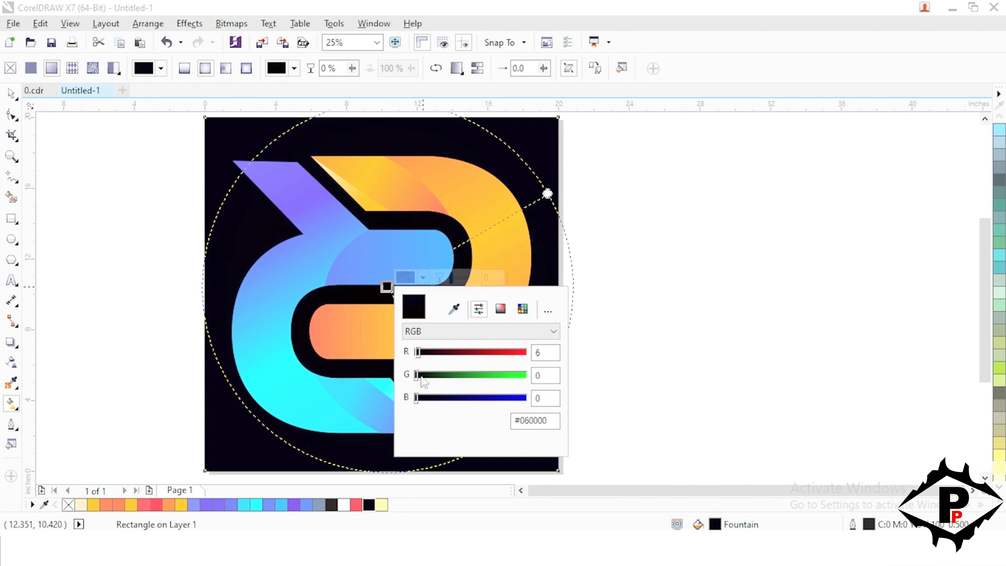
click(430, 331)
click(431, 354)
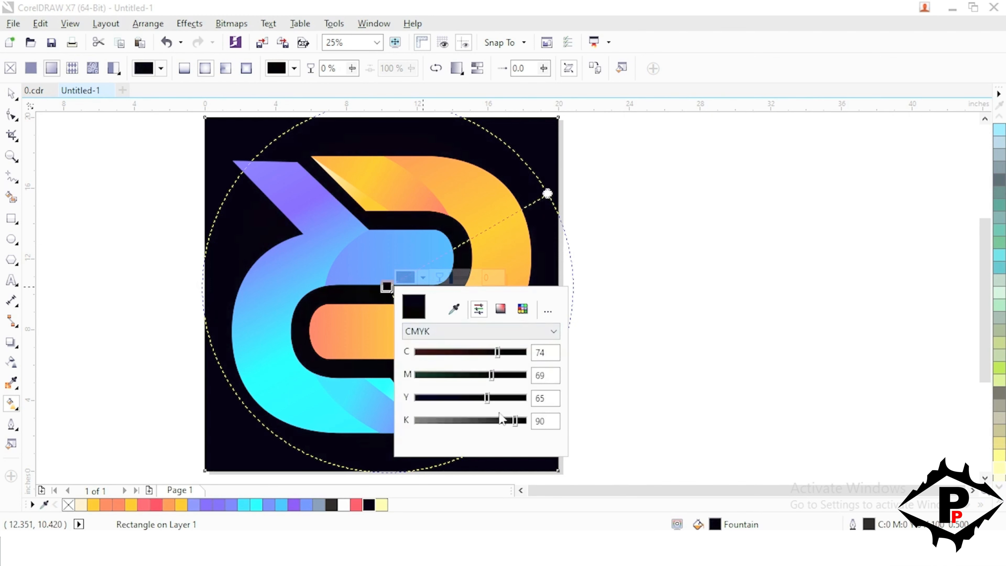
drag(484, 404, 414, 397)
drag(515, 421, 493, 421)
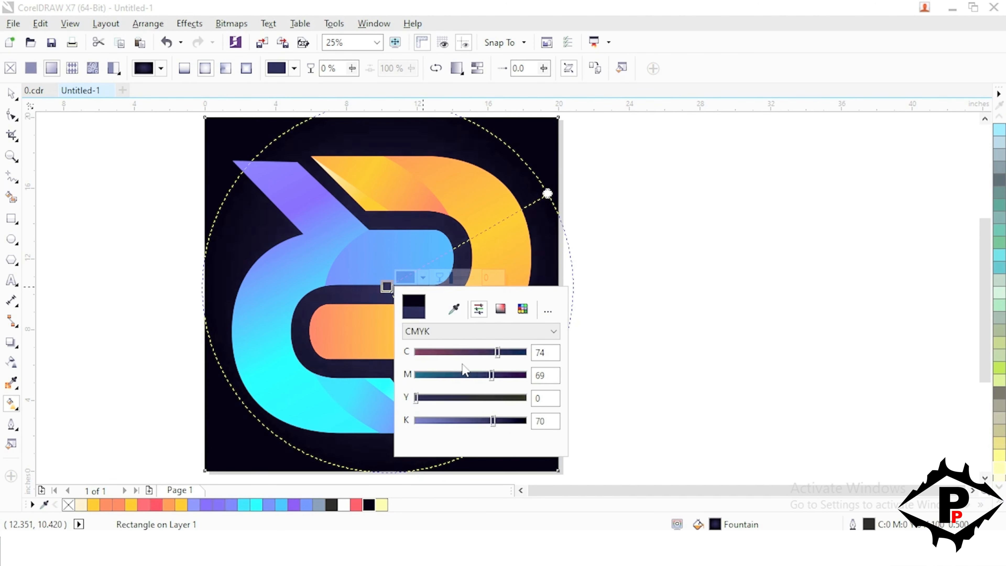
key(Escape)
key(Escape)
scroll(332, 292, down, 1)
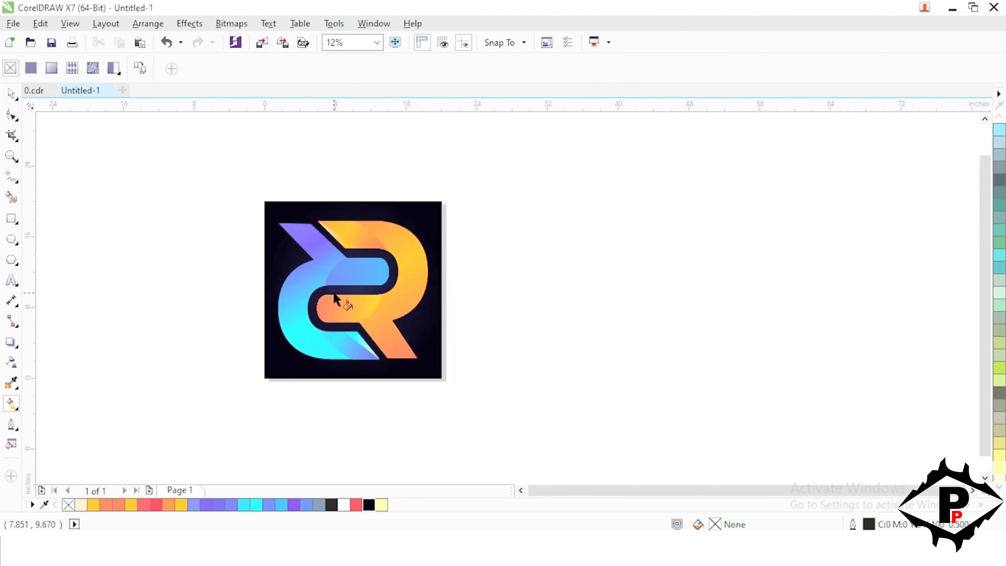
- Replace the background rectangle's fountain fill with solid black, C100 M100 Y100 K100
key(space)
scroll(234, 266, up, 1)
key(Tab)
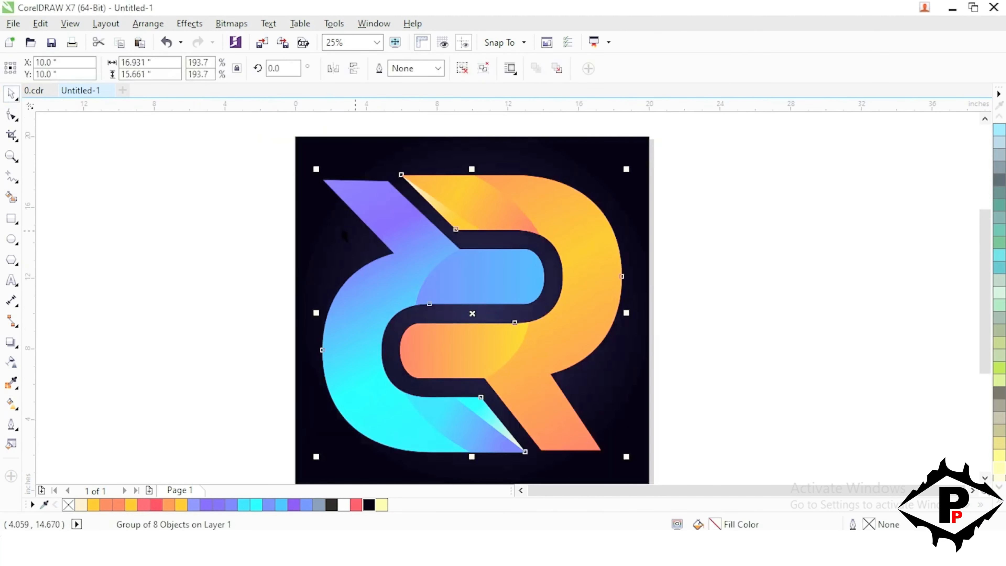
key(Tab)
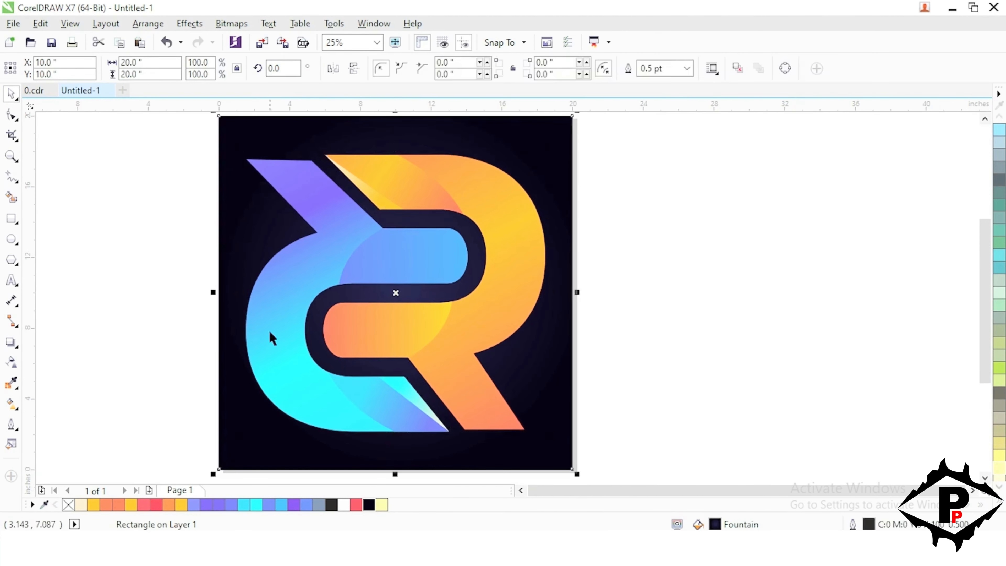
click(370, 507)
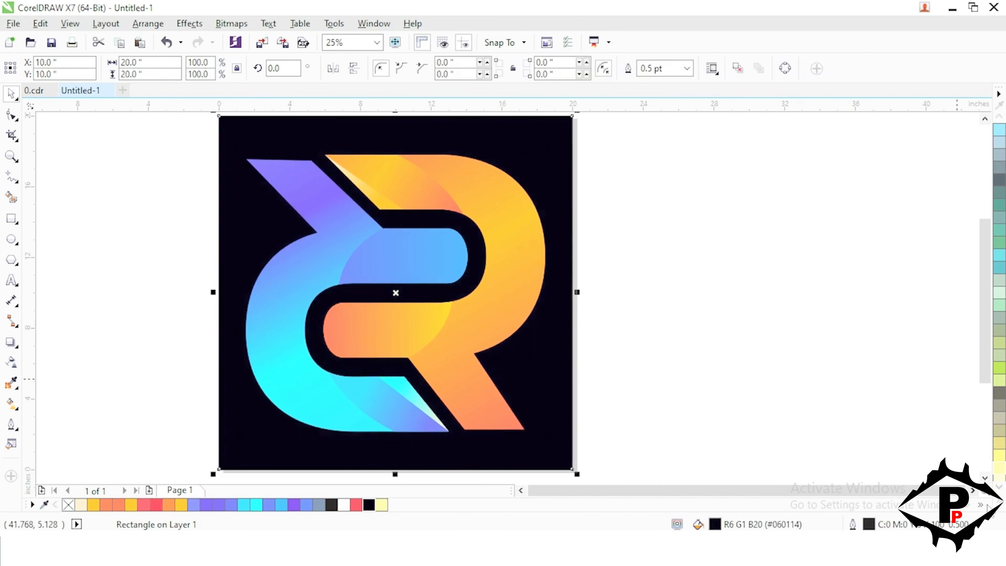
click(988, 507)
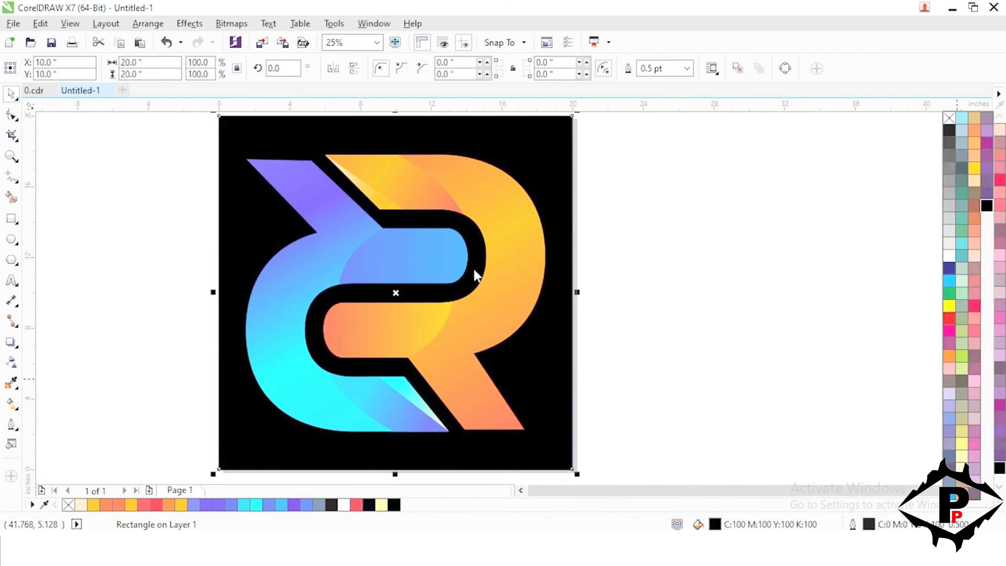
key(Escape)
- Shrink the logo group around its center to about 15.4 by 14.2 inches
scroll(491, 311, down, 2)
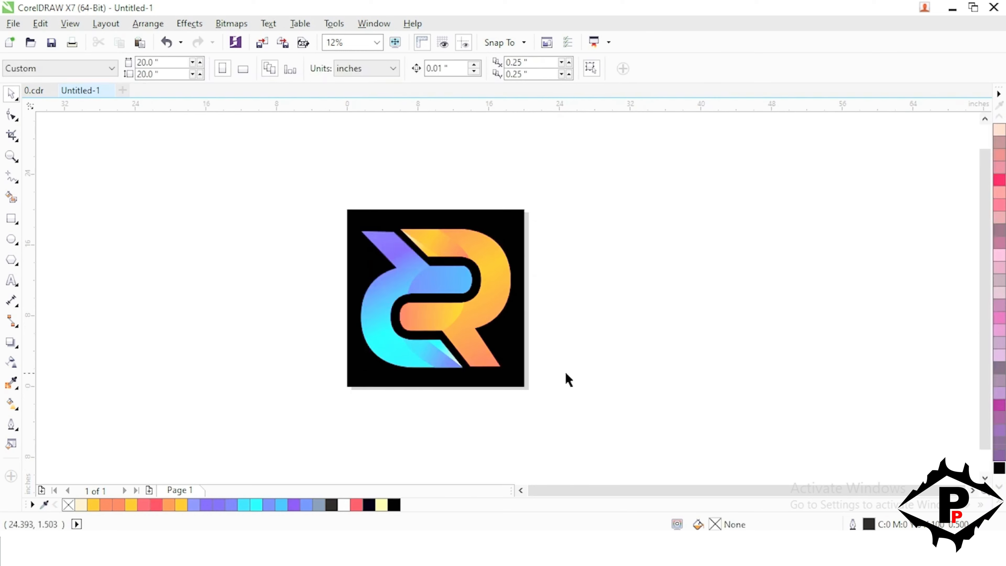
drag(566, 380, 342, 237)
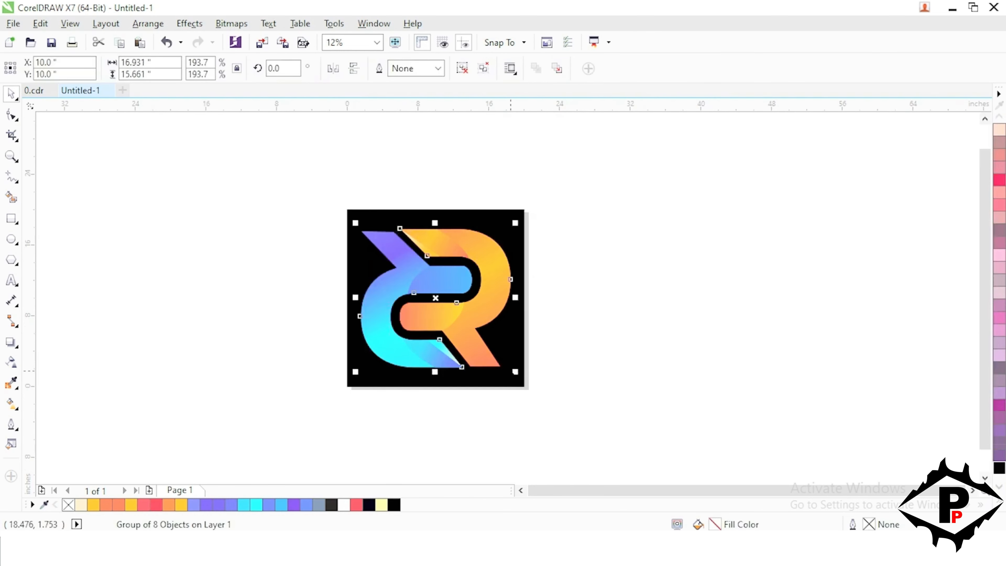
scroll(511, 371, up, 2)
scroll(513, 369, down, 2)
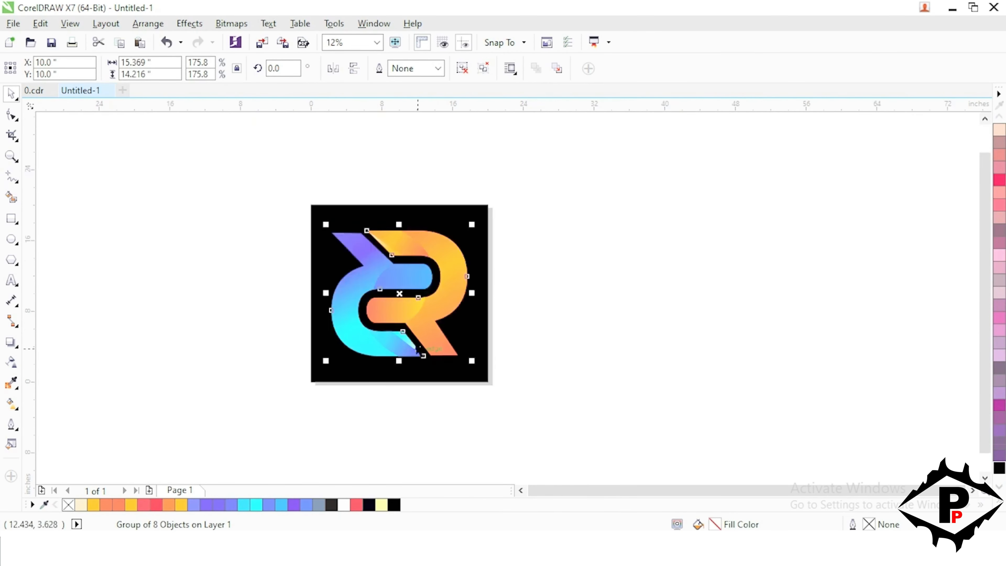
click(562, 351)
scroll(439, 321, up, 2)
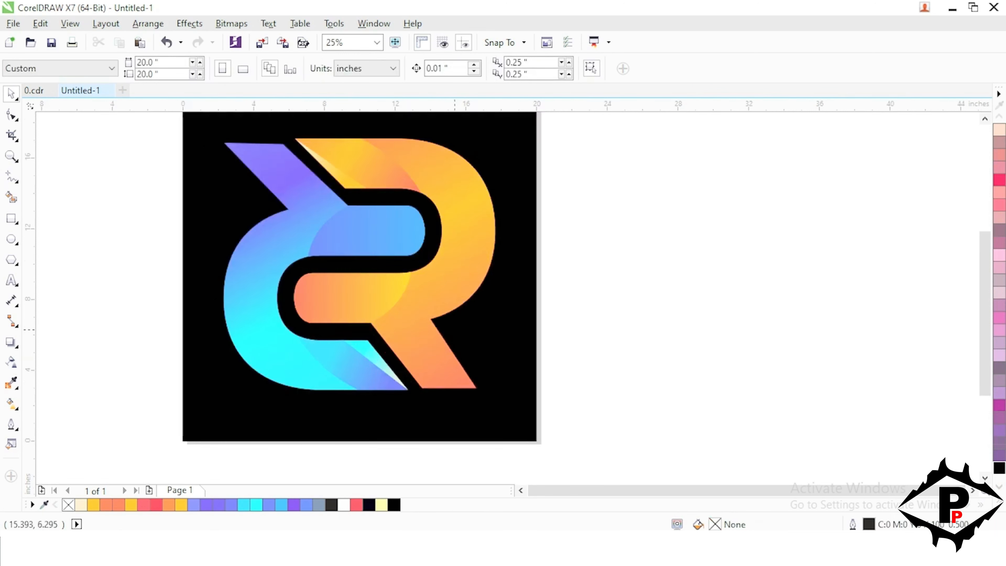
- Duplicate the logo group in place and flip the copy vertically so it sits directly beneath the original
key(F4)
click(495, 277)
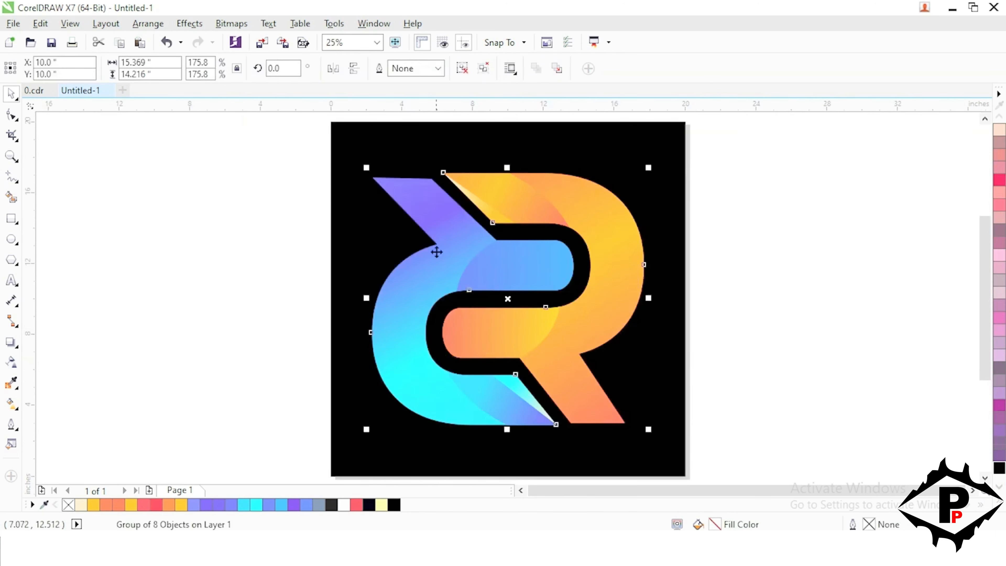
click(40, 23)
click(62, 126)
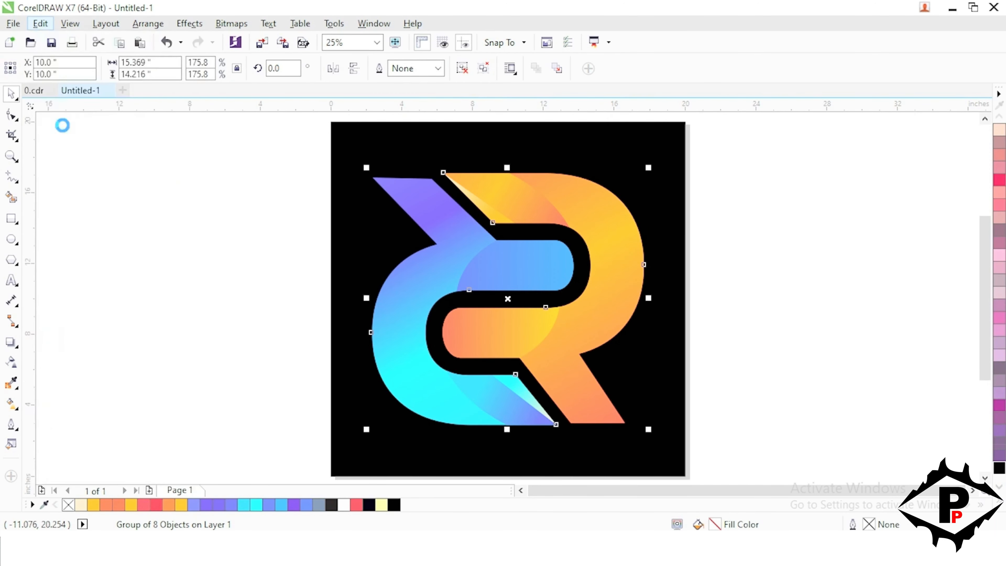
click(40, 24)
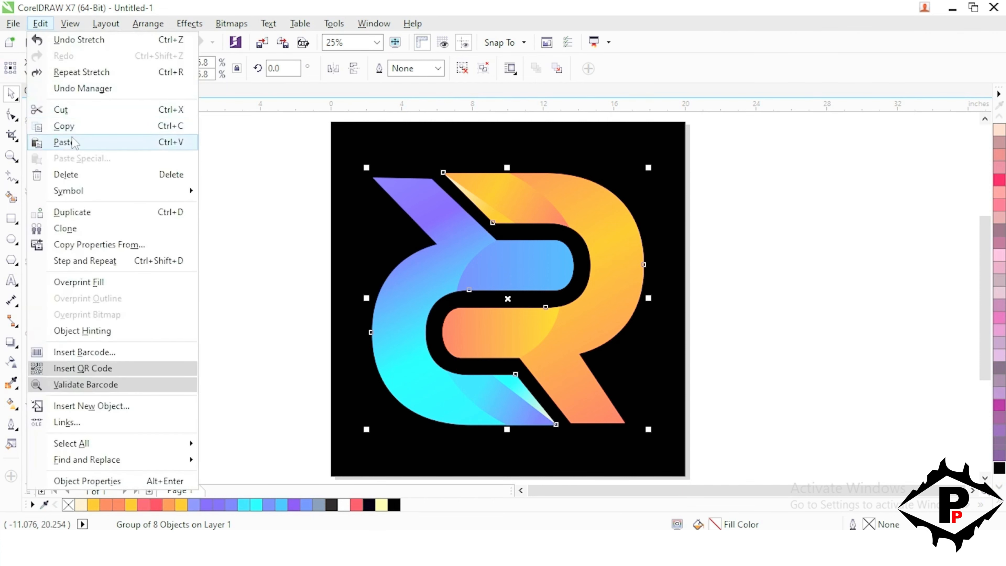
click(62, 141)
drag(506, 168, 535, 477)
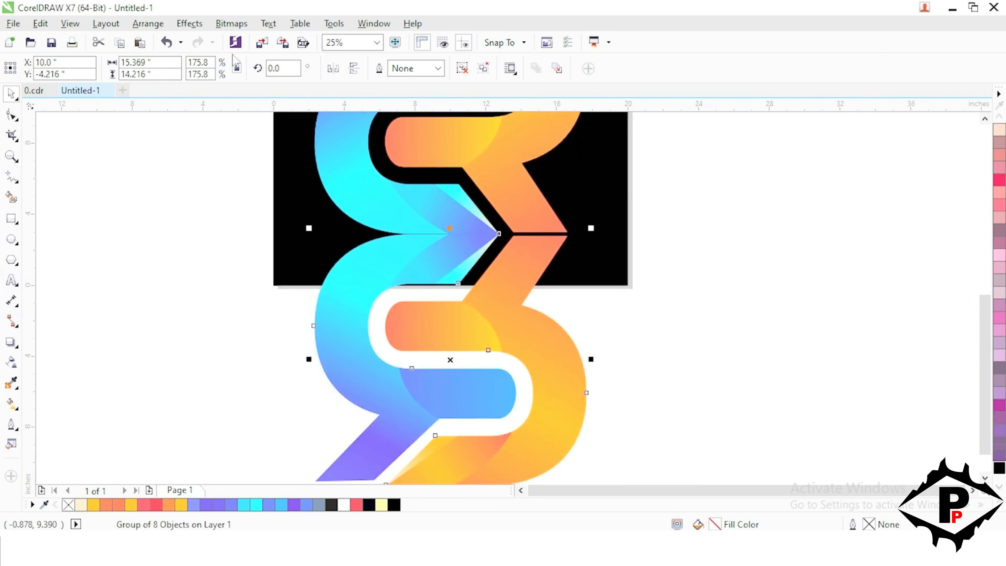
- Convert the flipped logo copy to a 400 dpi CMYK bitmap with anti-aliasing and a transparent background
click(231, 23)
click(282, 49)
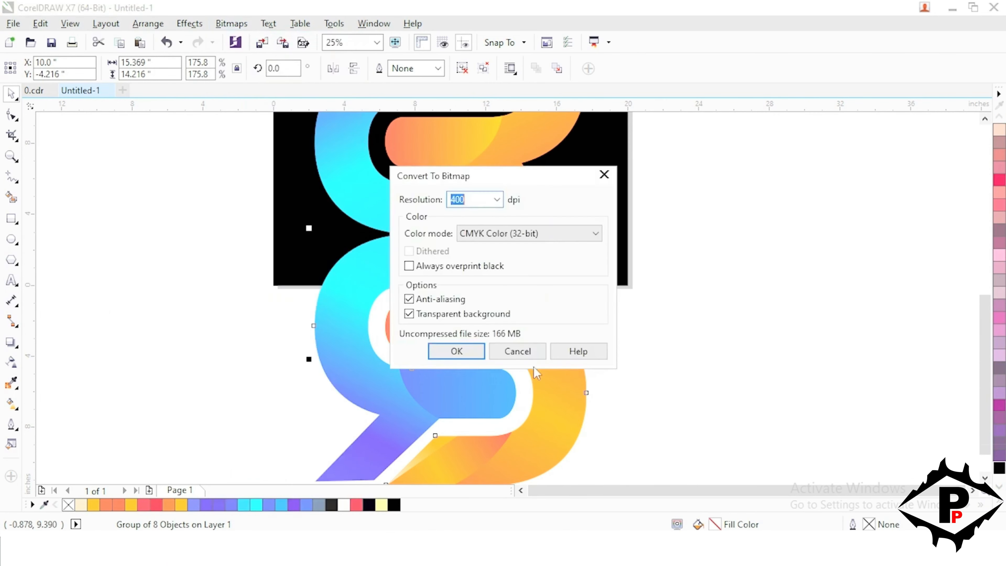
click(456, 350)
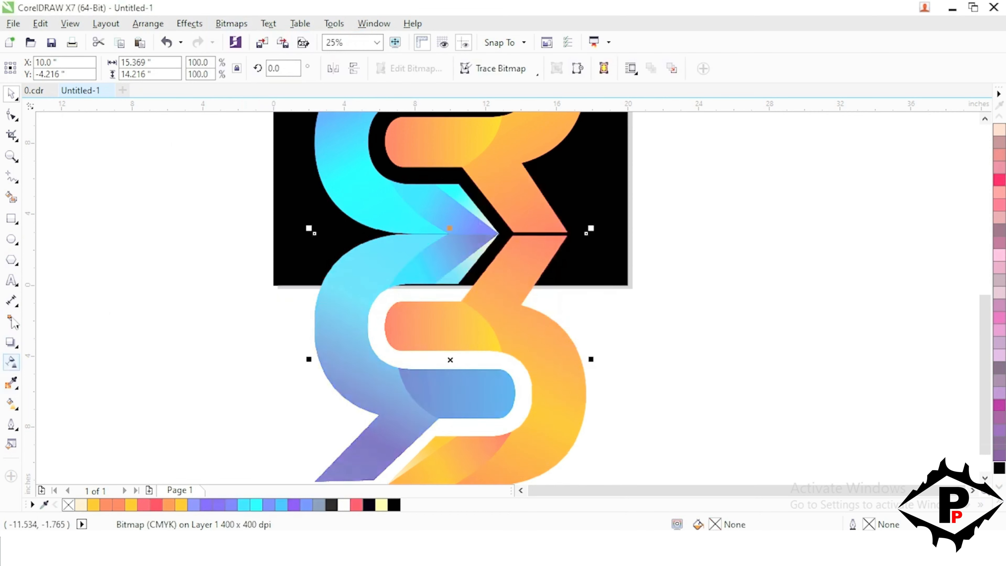
- Apply a linear fountain transparency at -90° to the flipped bitmap, fading it out downward as a reflection
click(11, 361)
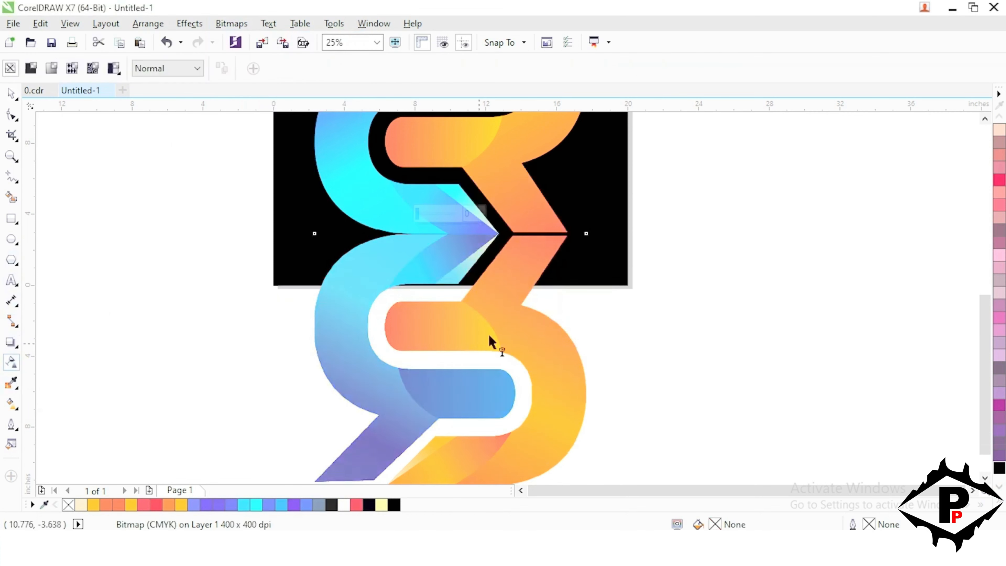
drag(457, 183, 461, 276)
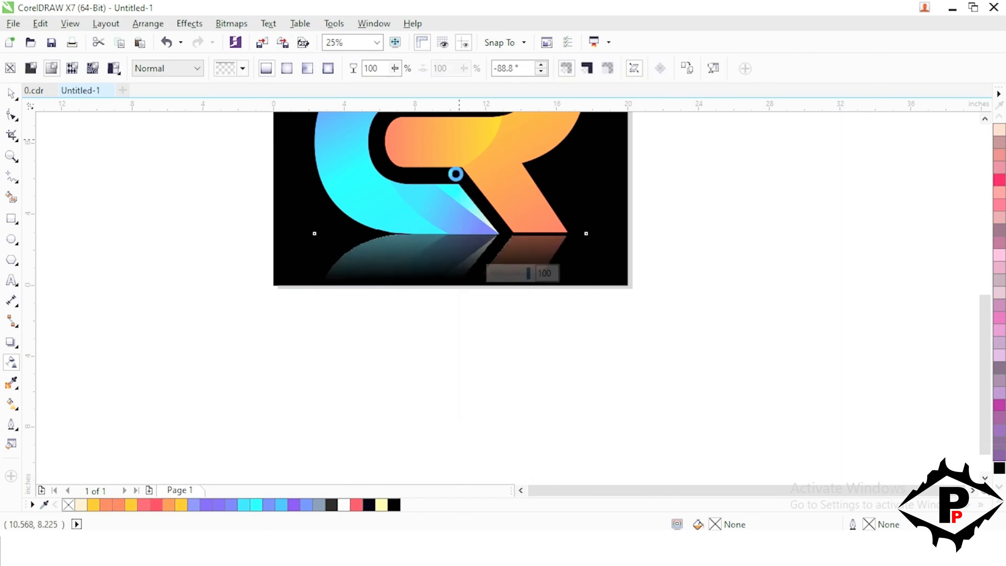
drag(461, 276, 460, 289)
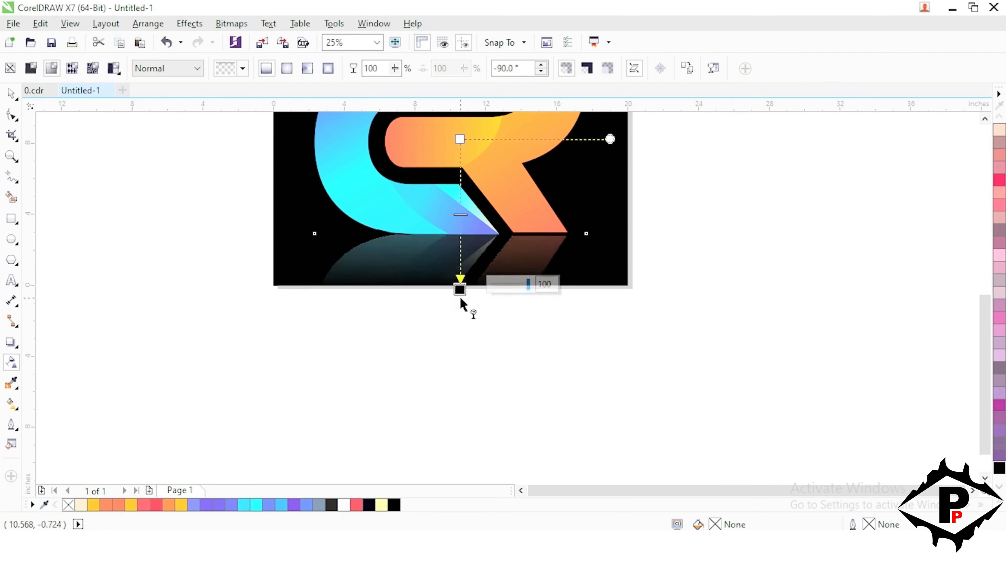
scroll(460, 306, up, 2)
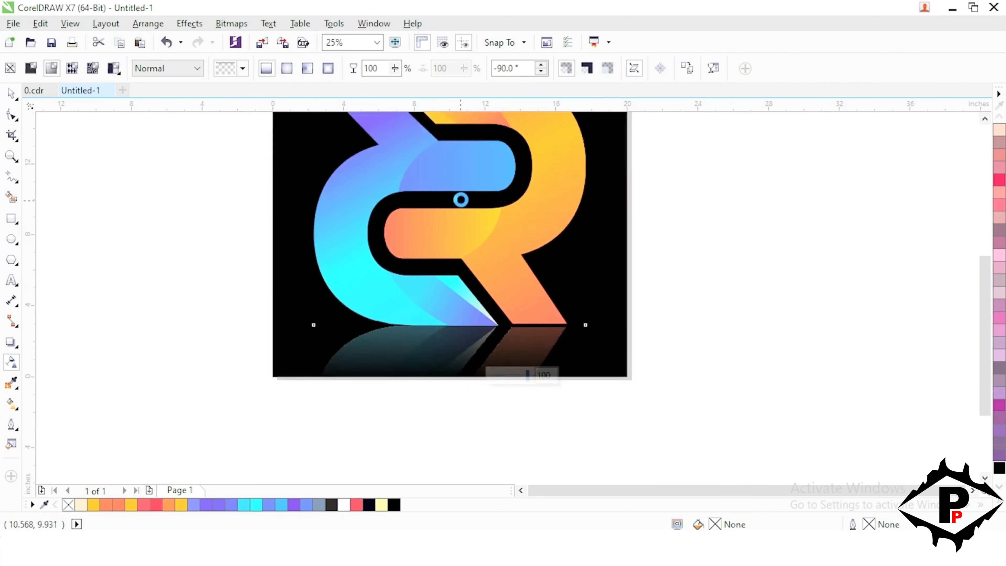
key(space)
- PowerClip the faded reflection inside the black background rectangle
scroll(299, 340, down, 3)
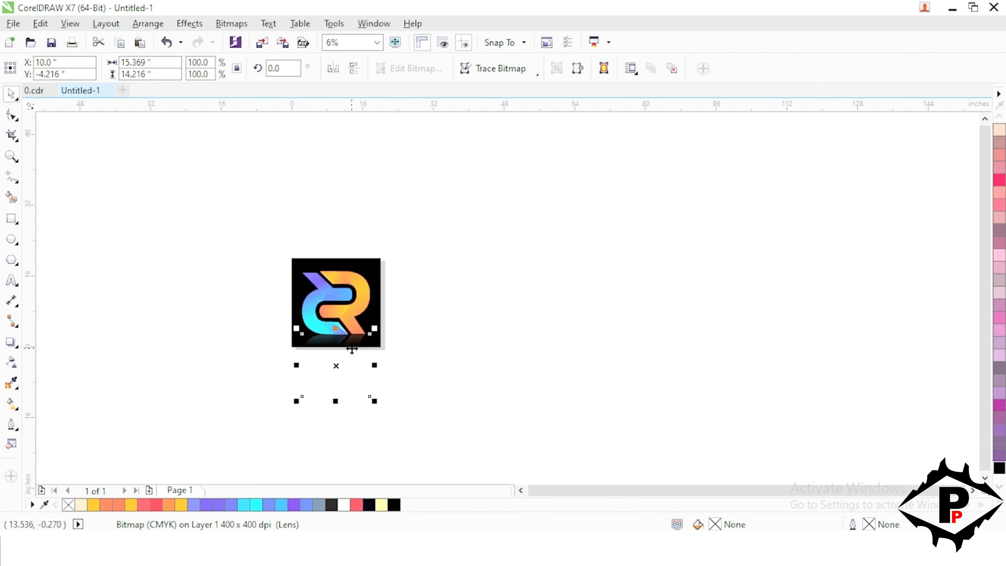
right_click(337, 348)
click(393, 124)
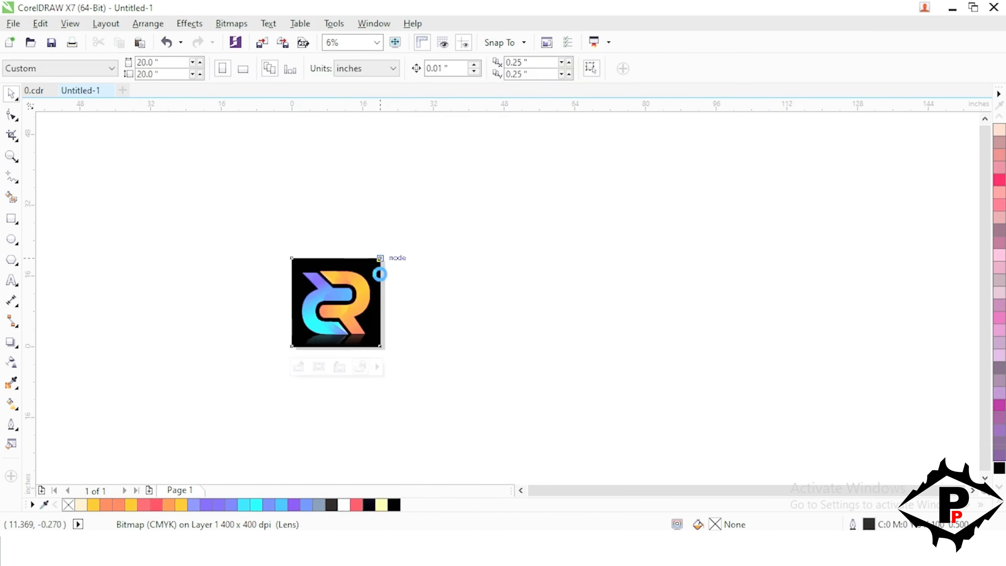
click(377, 263)
scroll(377, 263, up, 1)
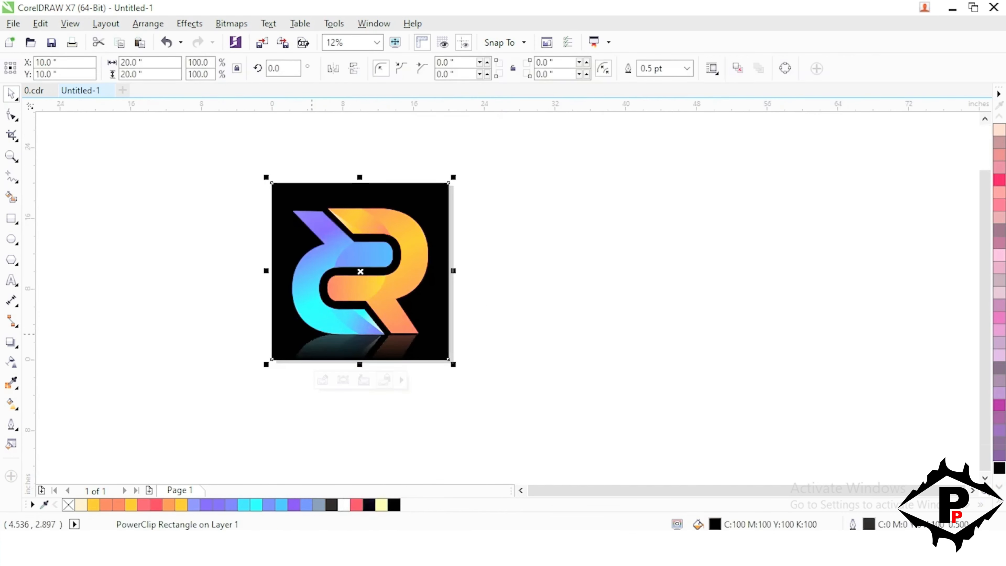
scroll(313, 337, up, 1)
click(247, 254)
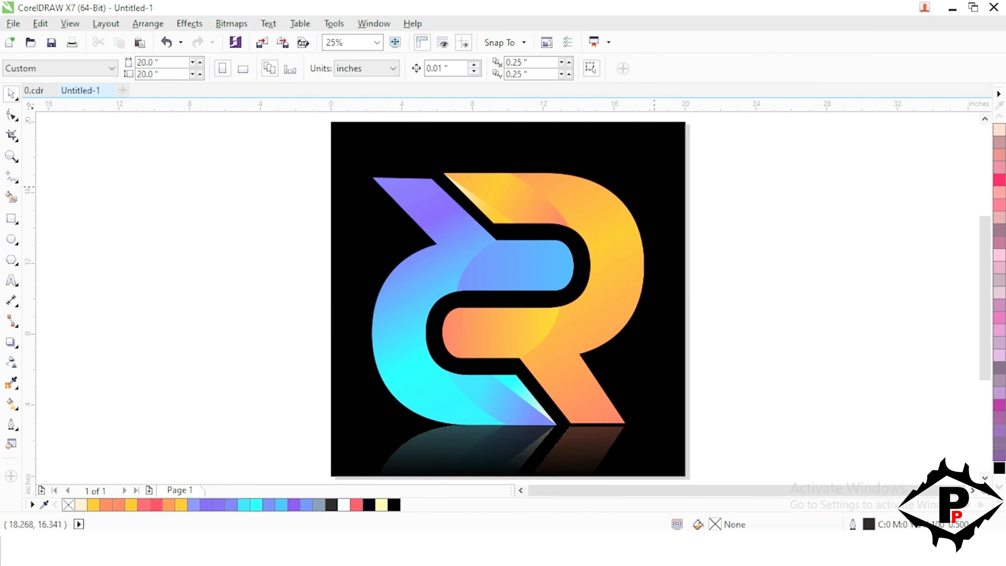
- Select the eight separate pieces of the upright logo and group them again
key(ctrl+z)
drag(256, 158, 654, 451)
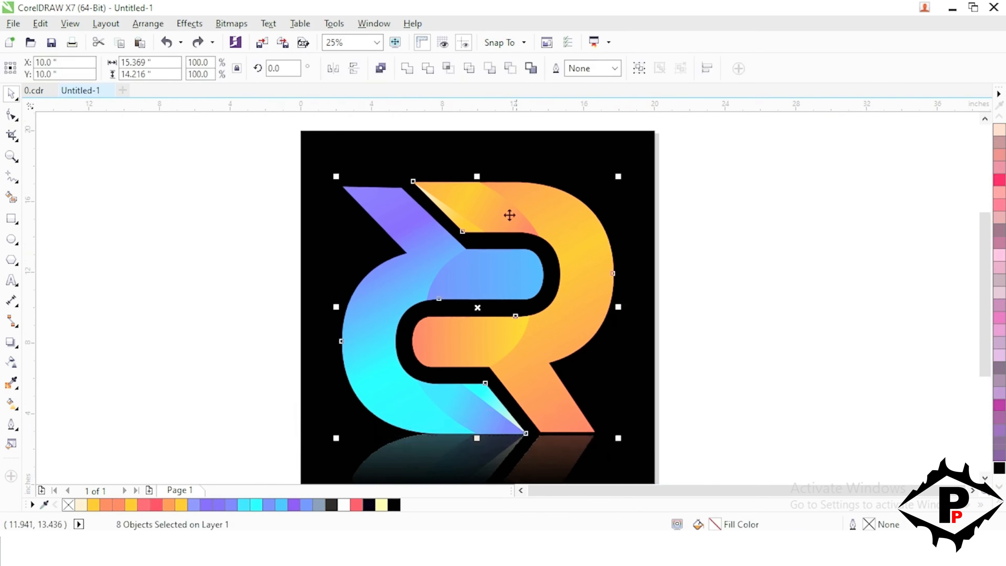
click(642, 74)
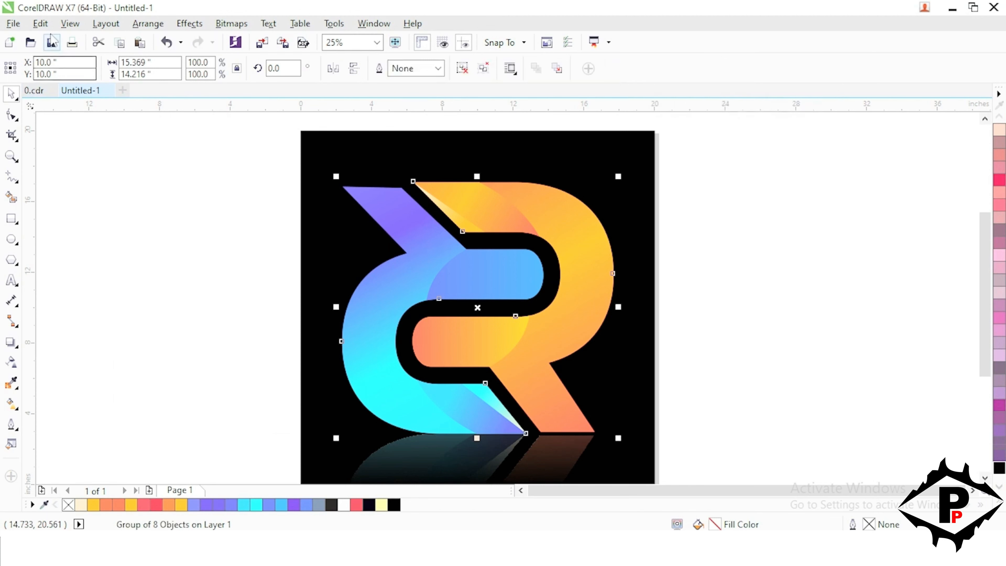
- Copy and paste the grouped upright logo and place the duplicate beside the black background
click(41, 24)
click(72, 127)
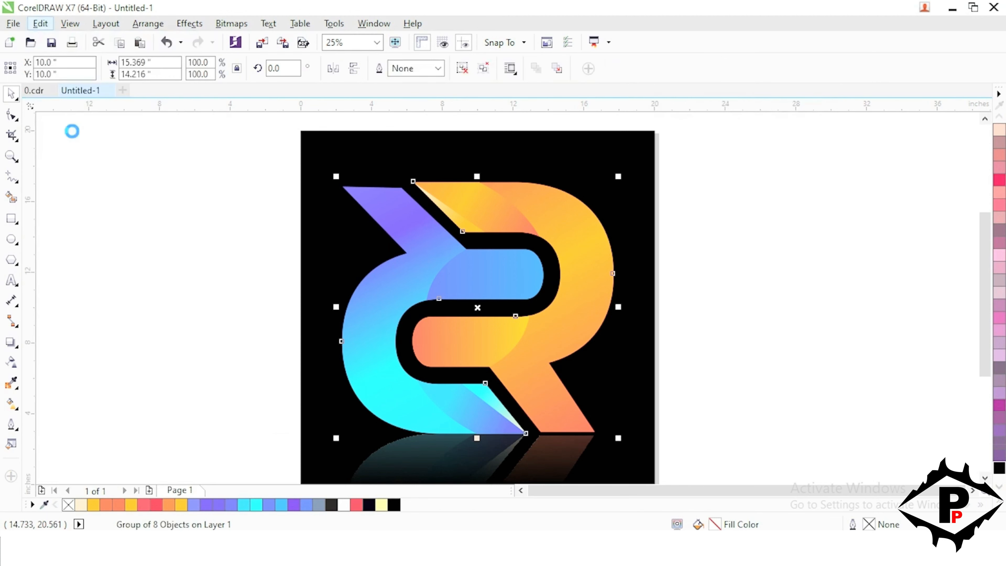
click(44, 24)
click(65, 142)
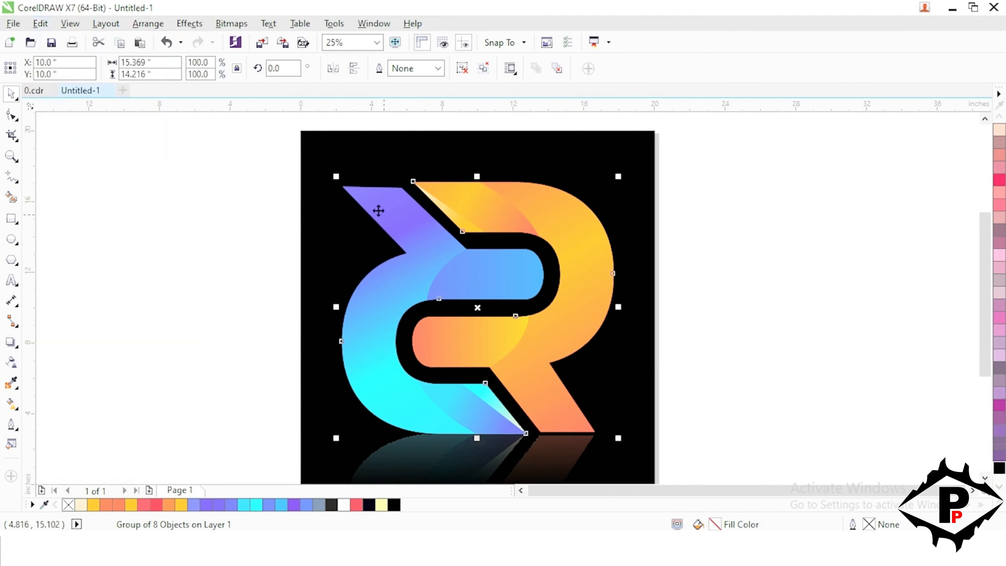
drag(396, 206, 736, 236)
- Ungroup the duplicate logo, weld its eight pieces into one curve and give it a white outline
click(461, 69)
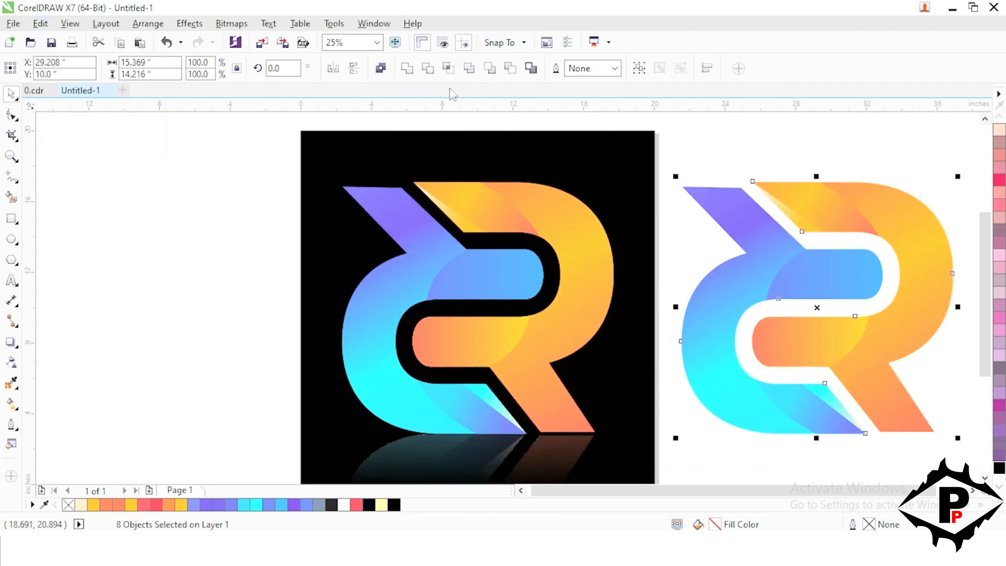
click(407, 69)
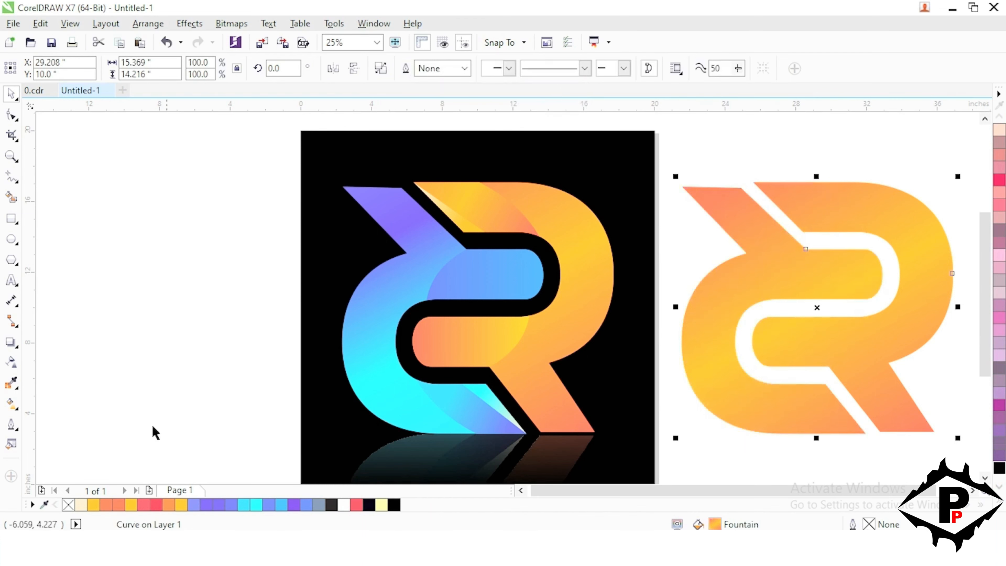
right_click(348, 507)
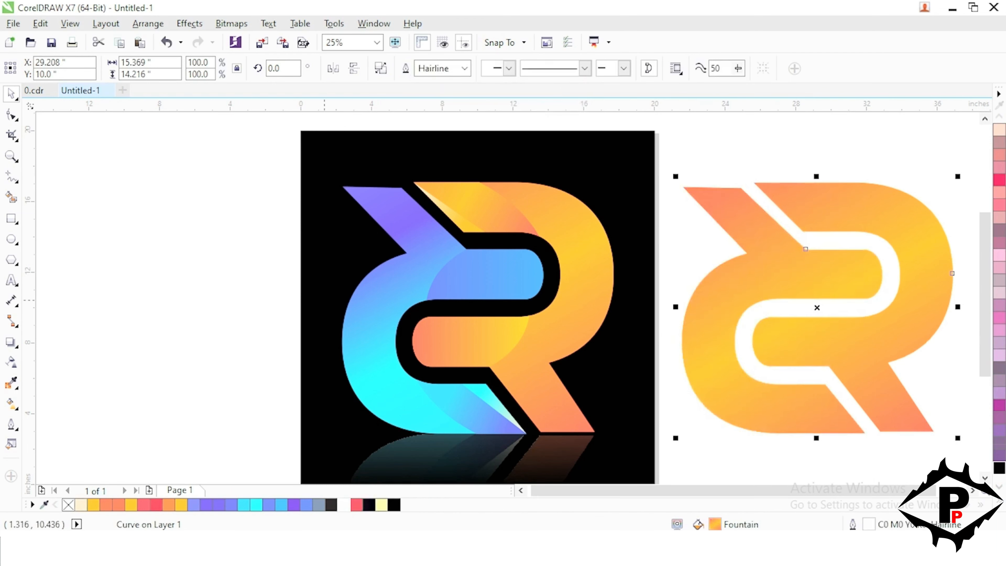
- Center-align the welded curve with the original logo on the black background
click(405, 211)
click(768, 251)
shift+click(583, 229)
key(c)
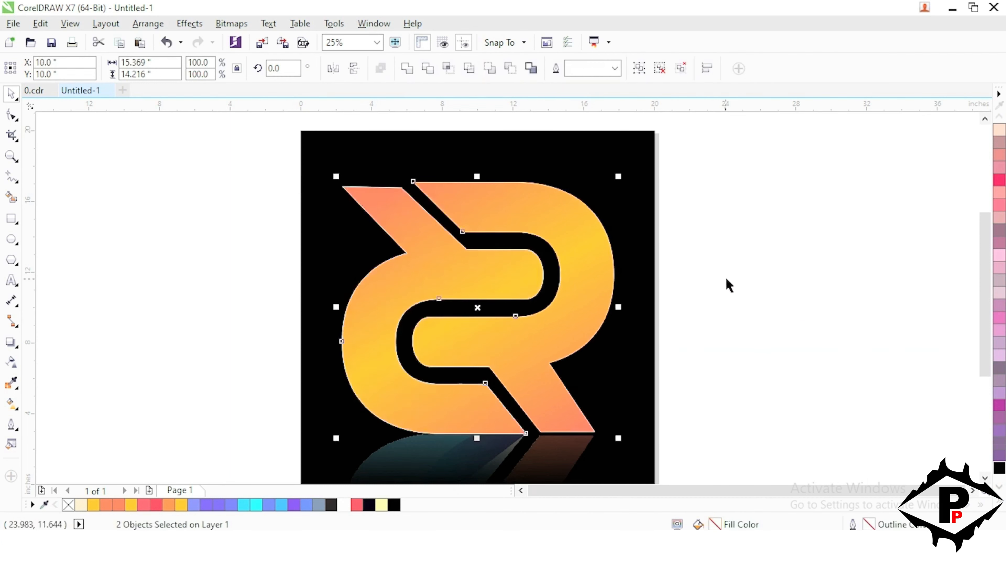
- Remove the welded curve's fountain fill and set its outline width to 12.0 pt
click(575, 220)
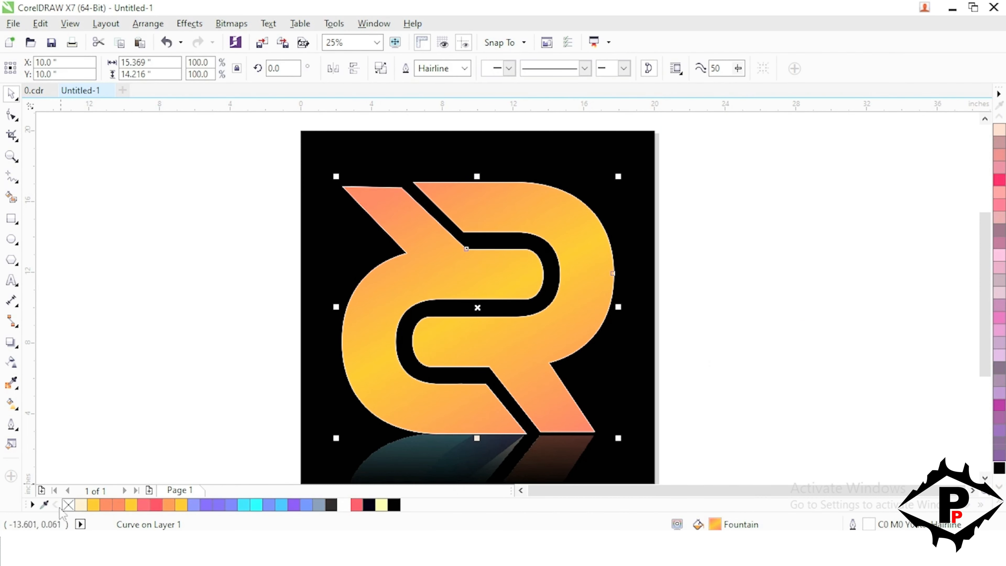
click(68, 505)
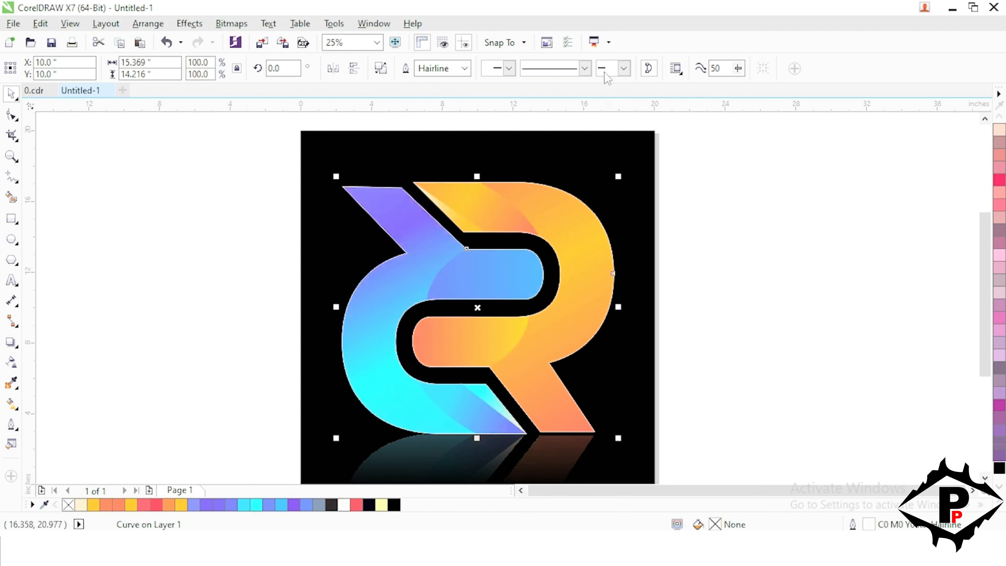
click(465, 68)
click(440, 205)
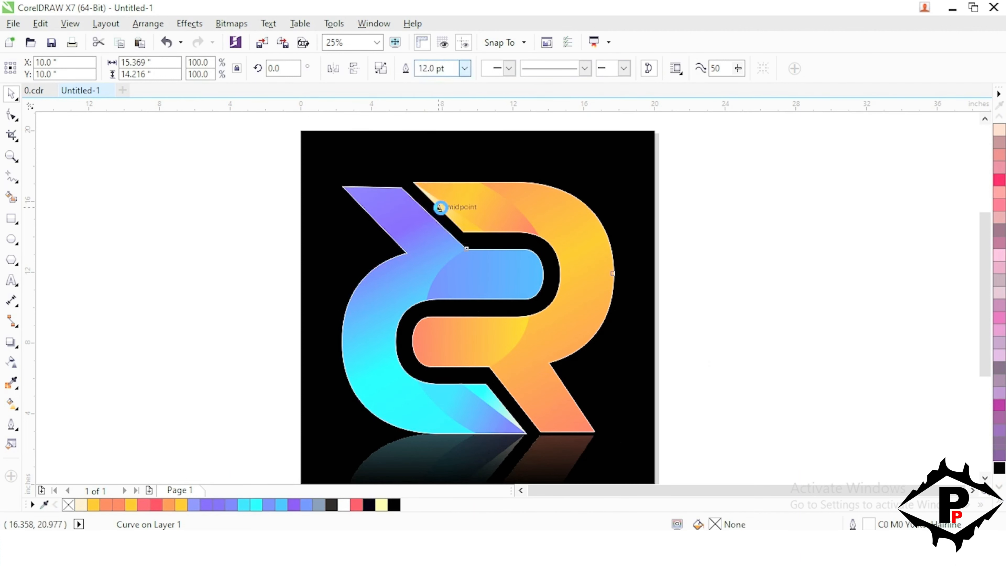
click(718, 290)
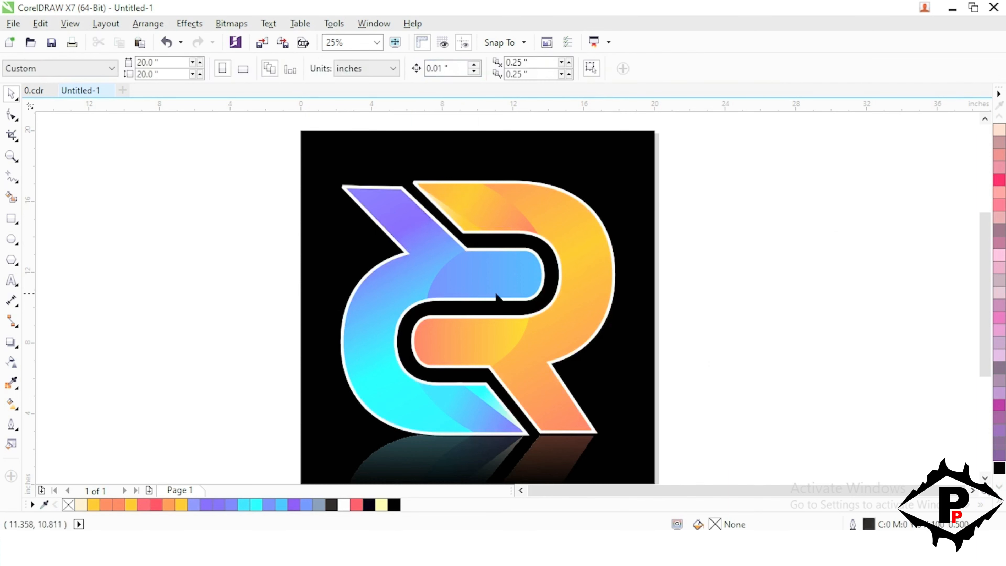